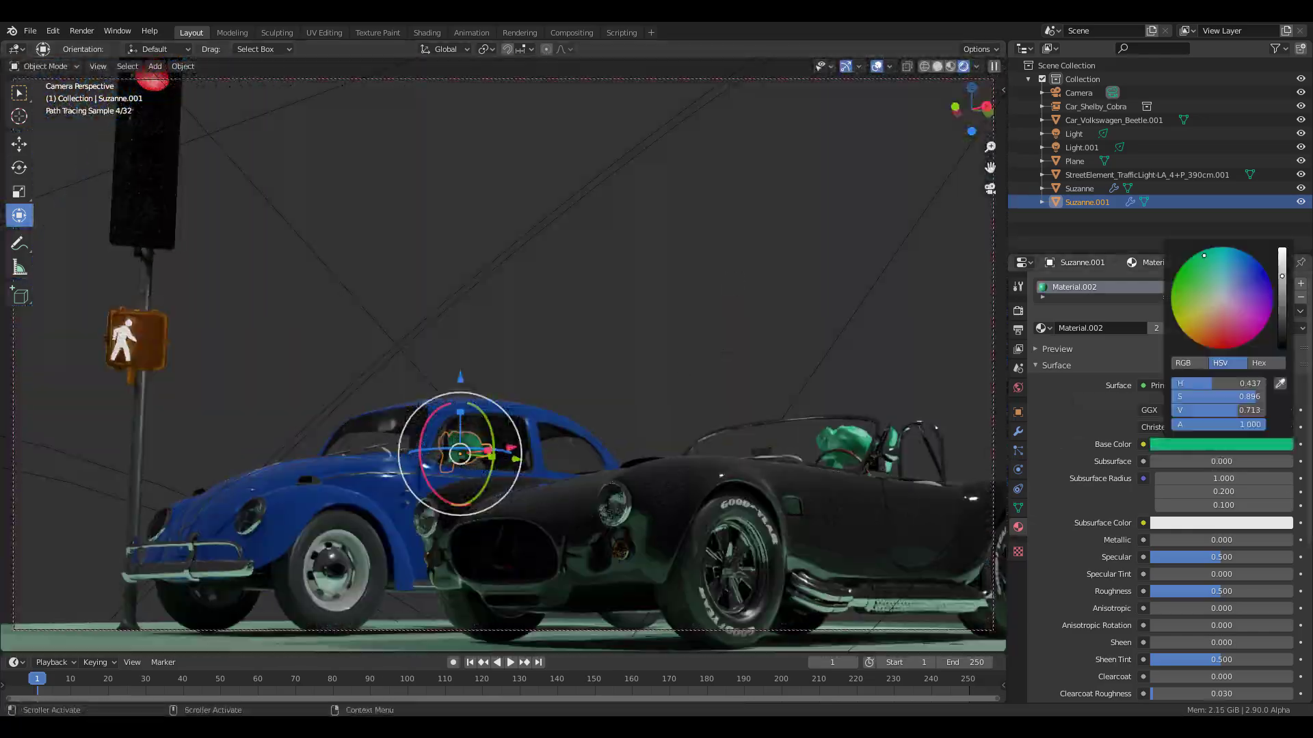
# Step: Lighten Material.002's base color to a very pale green and move the monkey head inside the blue Beetle along the X axis
pyautogui.moveTo(1282, 276); pyautogui.dragTo(1282, 249)
pyautogui.moveTo(1204, 255); pyautogui.dragTo(1219, 289)
pyautogui.click(404, 472)
pyautogui.click(460, 445)
pyautogui.press('g')
pyautogui.press('x')
pyautogui.click(615, 443)
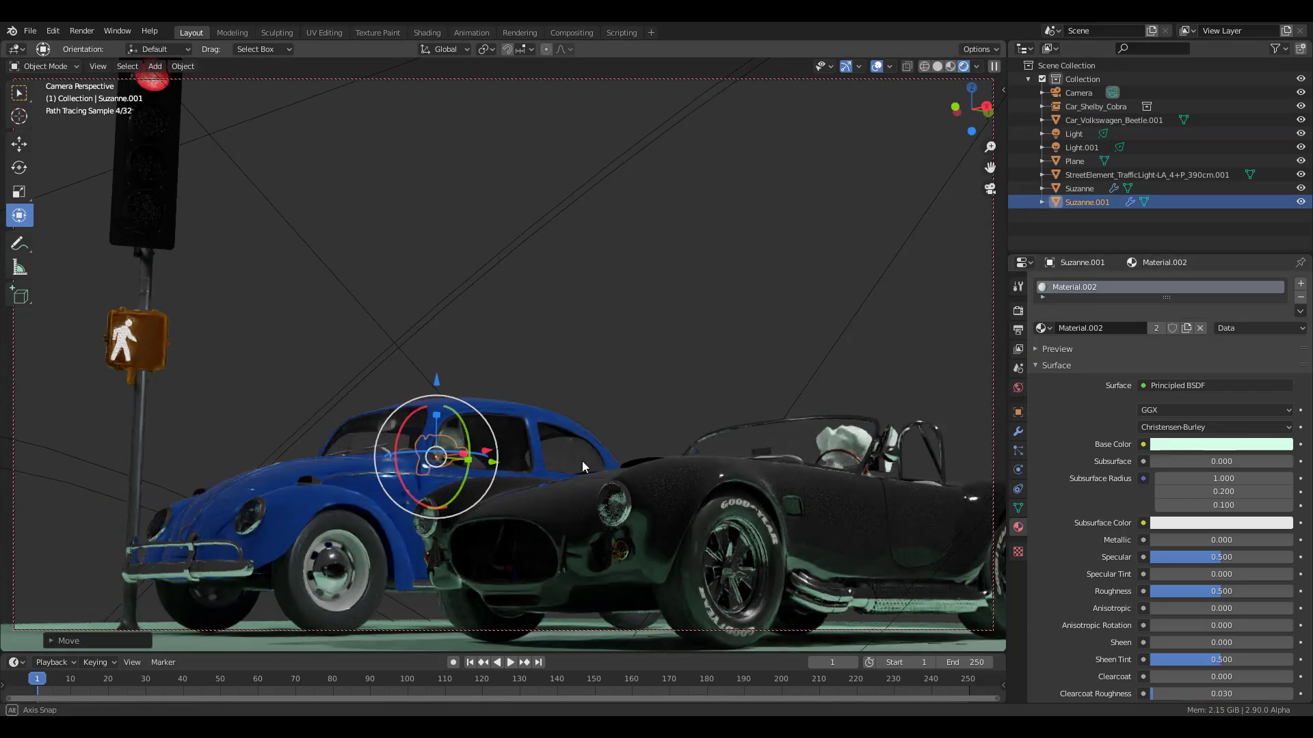
pyautogui.moveTo(616, 442); pyautogui.dragTo(584, 461, button='middle')
# Step: Enlarge the timeline area and turn it into a Shader Editor showing the World nodes
pyautogui.click(879, 469)
pyautogui.click(859, 256)
pyautogui.moveTo(813, 654); pyautogui.dragTo(793, 466)
pyautogui.click(16, 475)
pyautogui.click(67, 631)
pyautogui.click(60, 475)
pyautogui.click(59, 507)
# Step: Add a Sky Texture node to the world and connect its Color output to the Background node's Color input
pyautogui.hotkey('shift', 'a')
pyautogui.click(250, 557)
pyautogui.write('sky')
pyautogui.press('Return')
pyautogui.click(344, 558)
pyautogui.moveTo(432, 579); pyautogui.dragTo(479, 597)
# Step: Reduce the node editor's height and reframe the world nodes beneath the 3D viewport
pyautogui.moveTo(513, 466); pyautogui.dragTo(513, 607)
pyautogui.moveTo(376, 636); pyautogui.dragTo(346, 667)
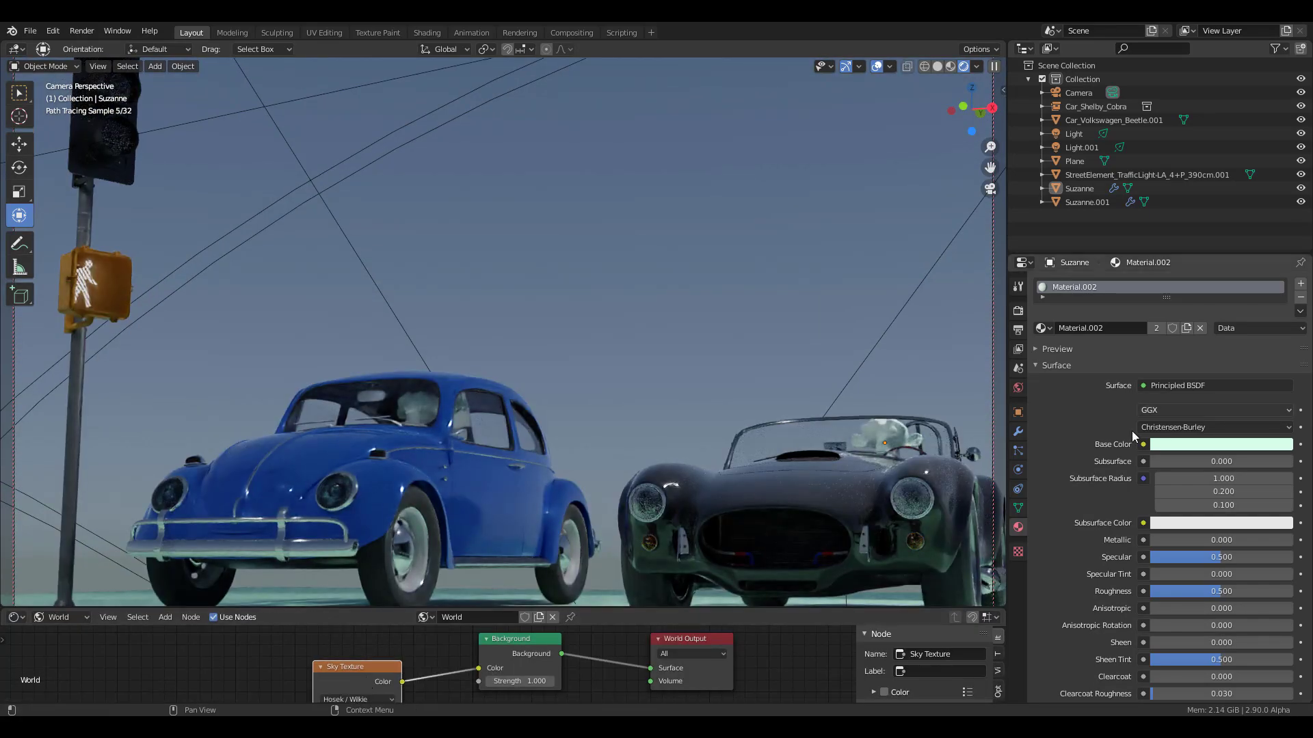
pyautogui.click(949, 429)
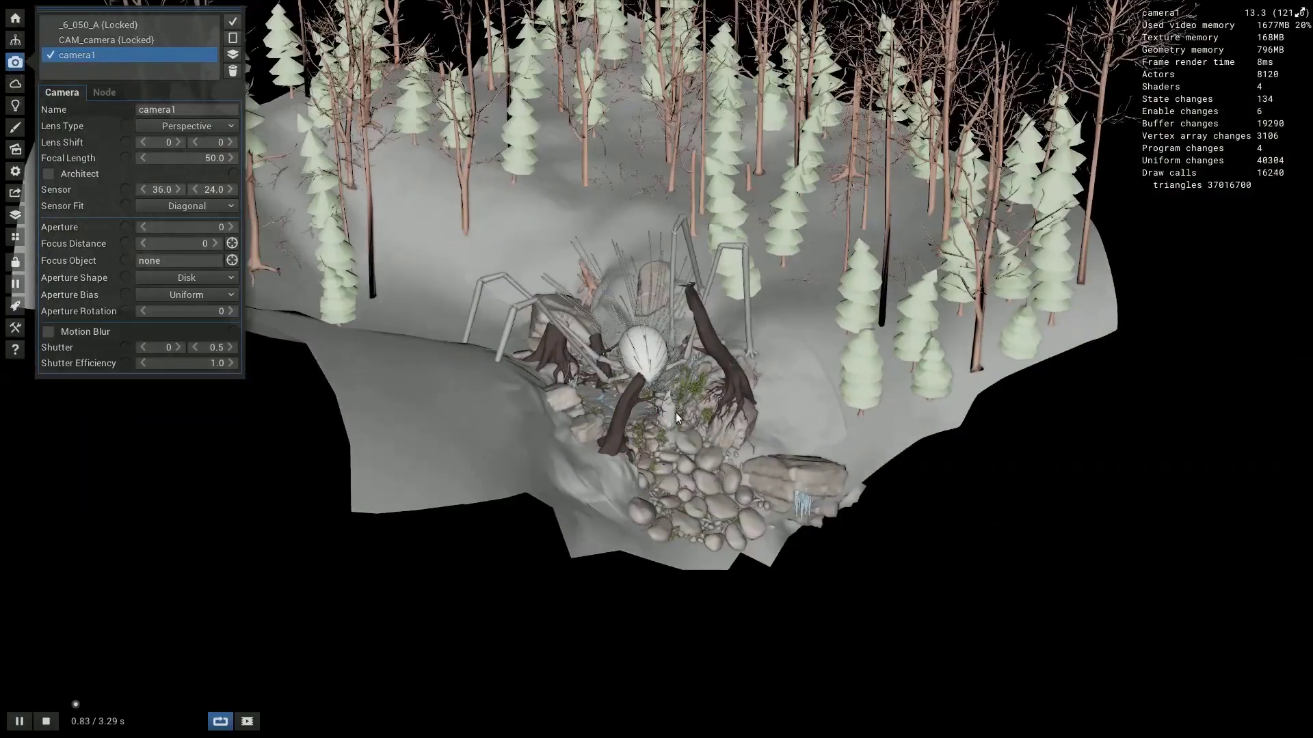
# Step: Inspect the spider and the girl up close in the forest scene and select the camera _6_050_A
pyautogui.scroll(10, 676, 413)
pyautogui.moveTo(646, 459); pyautogui.dragTo(403, 469, button='middle')
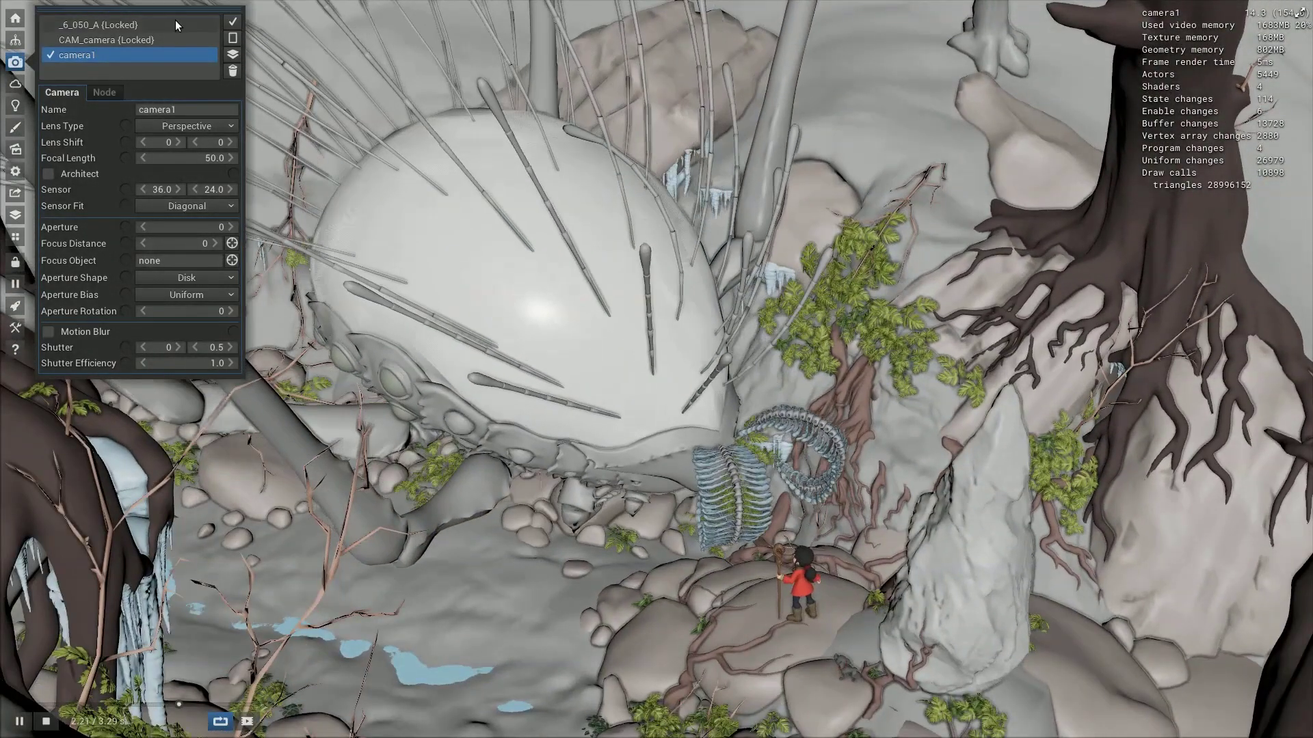
pyautogui.click(213, 25)
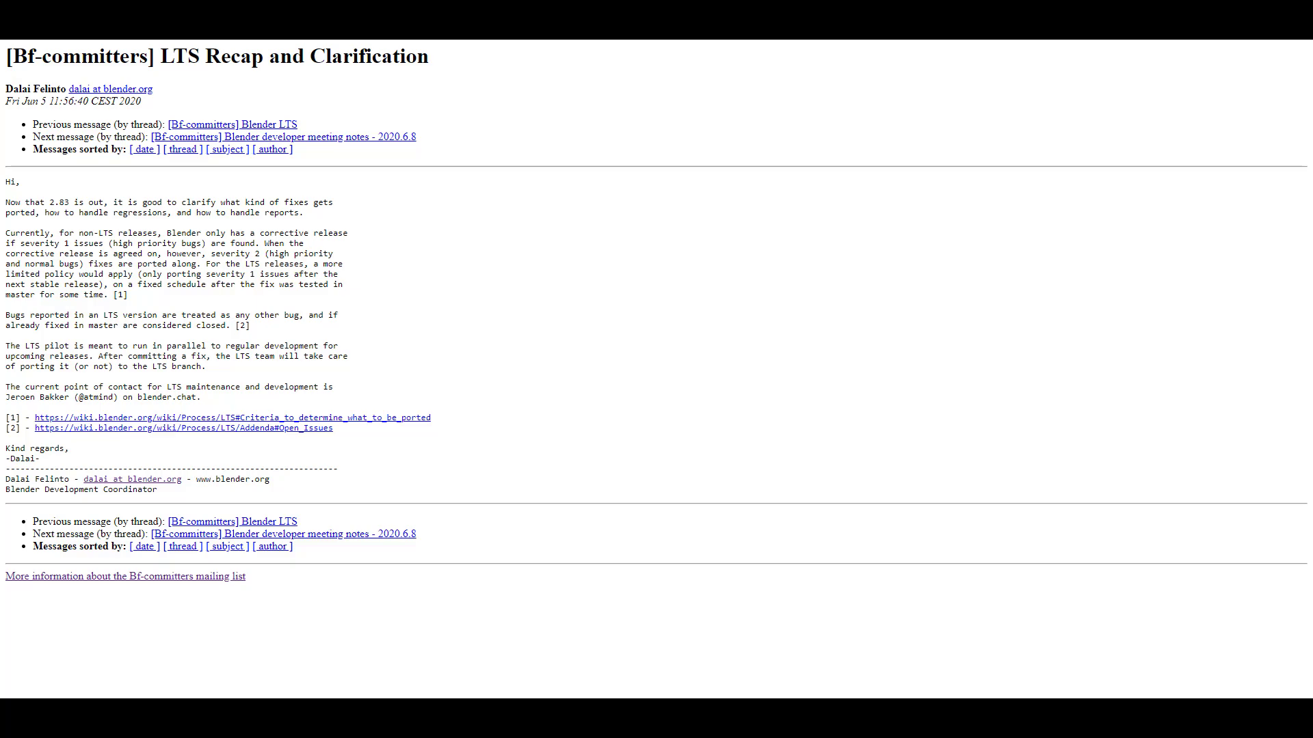
pyautogui.click(274, 14)
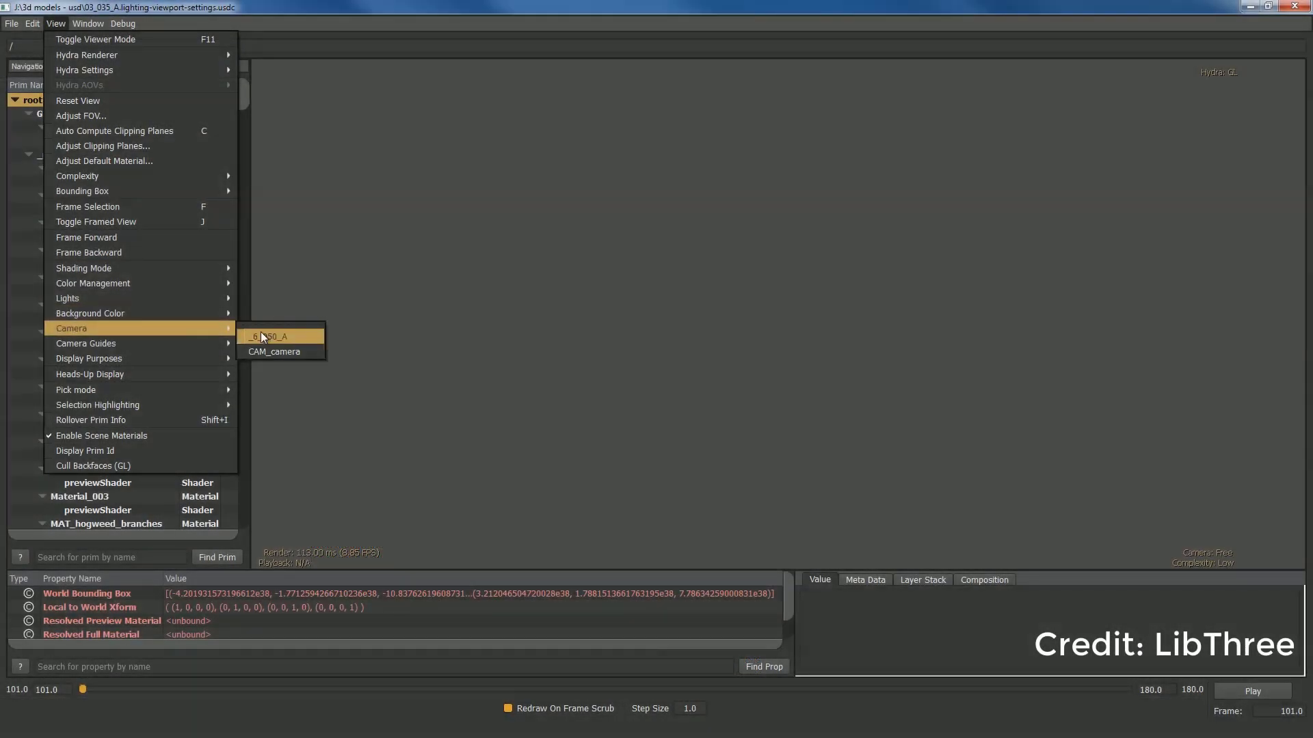
# Step: View the USD scene through the camera _6_050_A and play its animation
pyautogui.click(260, 331)
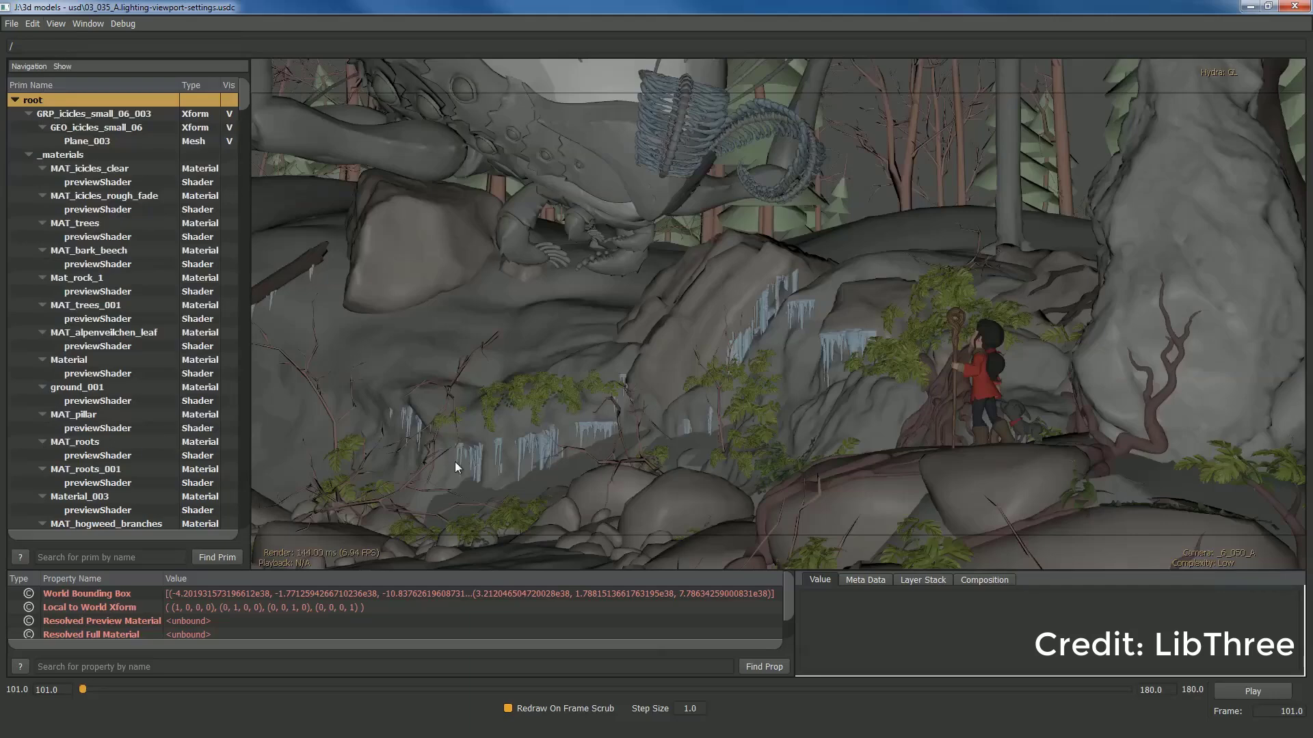
pyautogui.click(1253, 692)
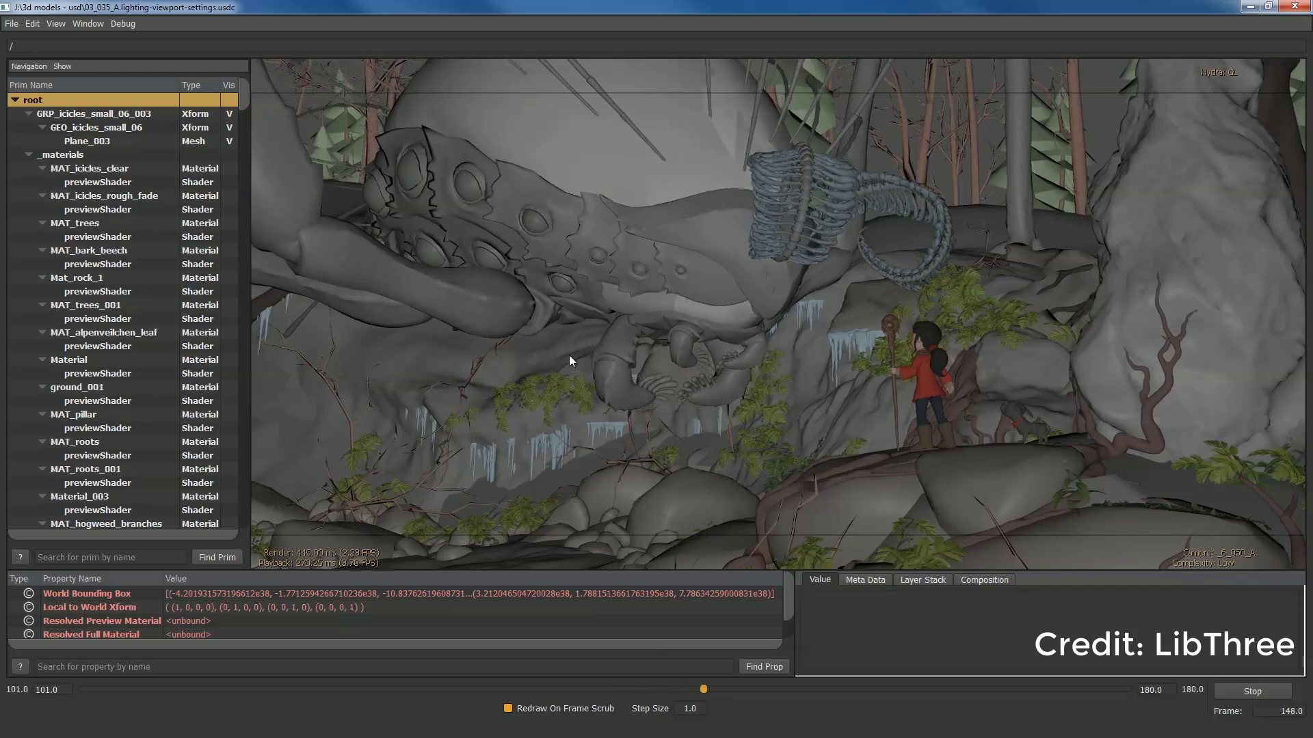
# Step: Inspect the rocks and the spider from a free view and select the ground mesh Plane_001 under GEO_Ground_002
pyautogui.keyDown('alt'); pyautogui.moveTo(702, 346); pyautogui.dragTo(699, 360); pyautogui.keyUp('alt')
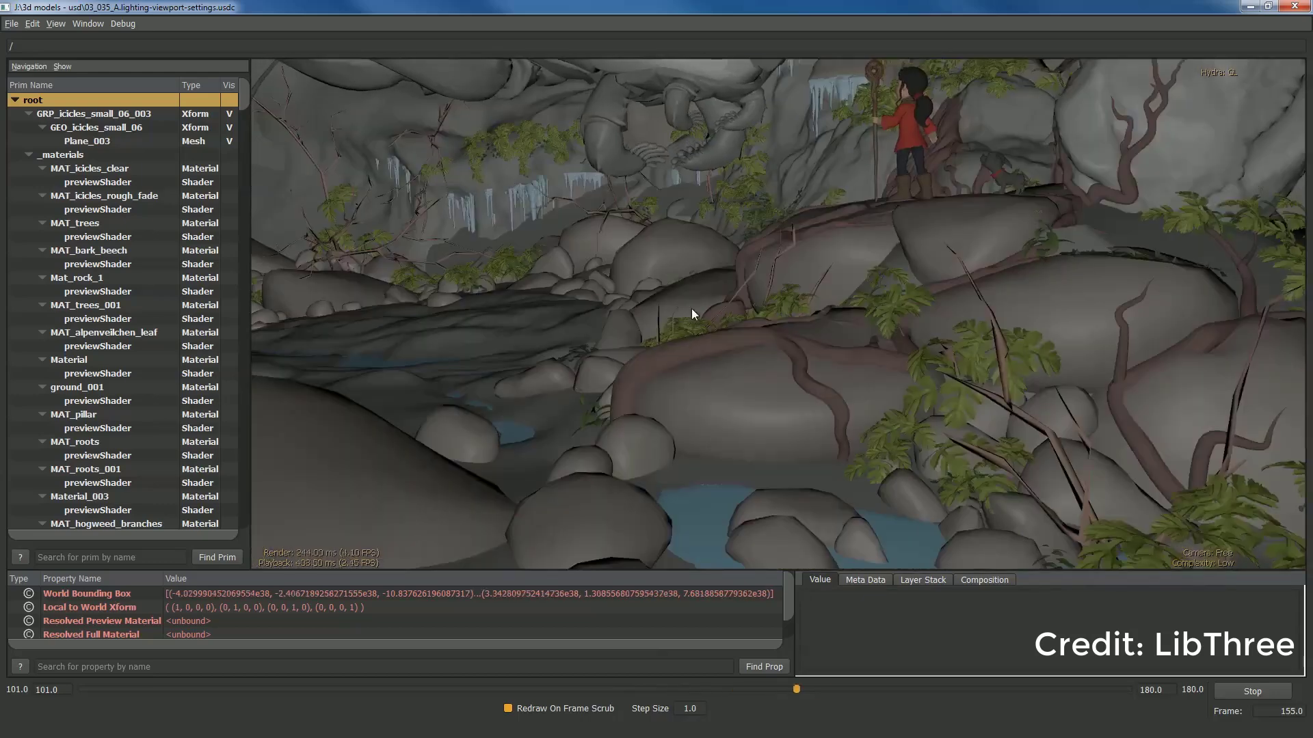
pyautogui.keyDown('alt'); pyautogui.moveTo(690, 219); pyautogui.dragTo(881, 357); pyautogui.keyUp('alt')
pyautogui.click(834, 328)
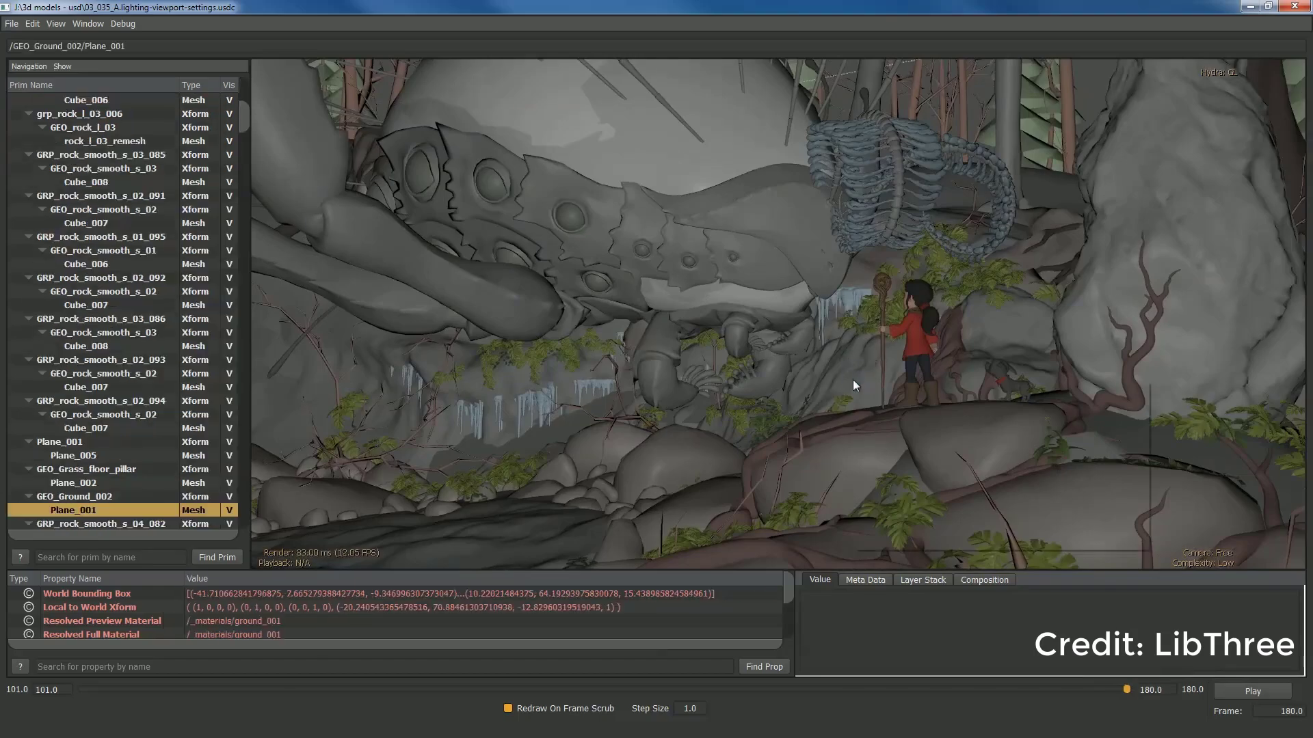
pyautogui.click(636, 267)
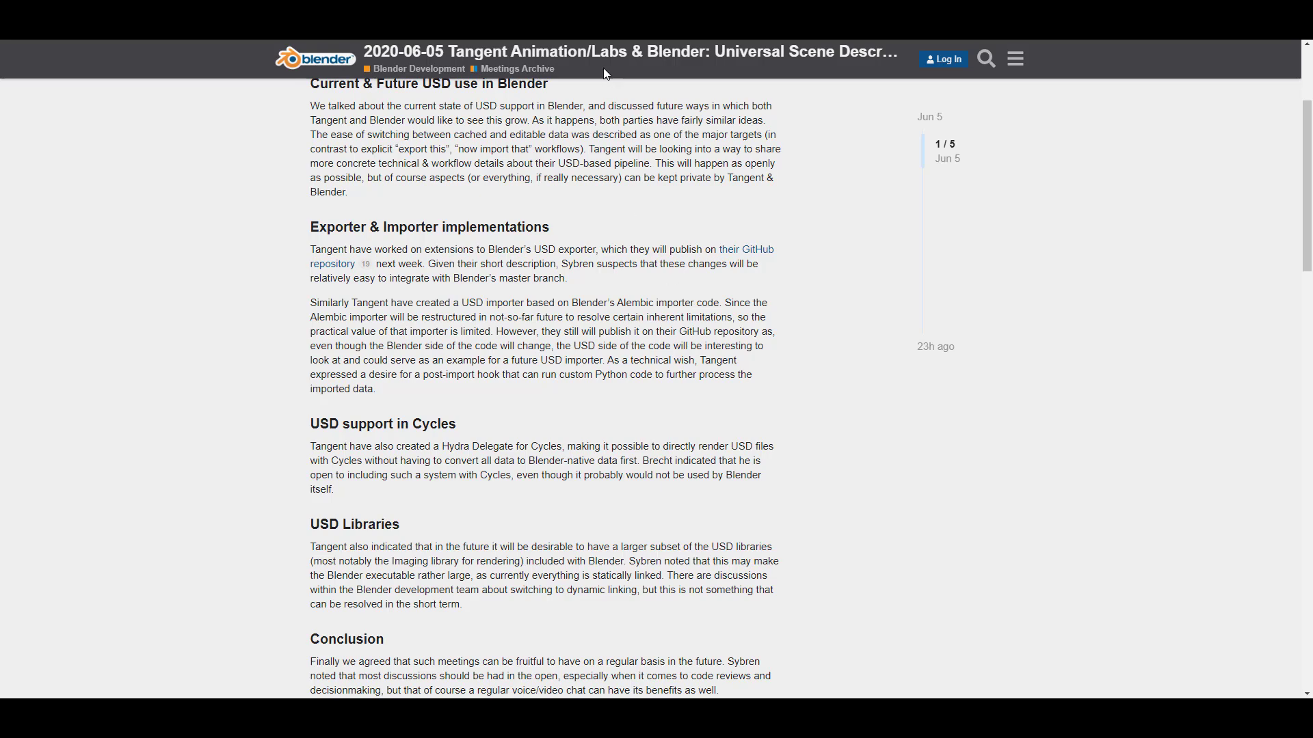
pyautogui.click(603, 6)
pyautogui.scroll(-7, 585, 387)
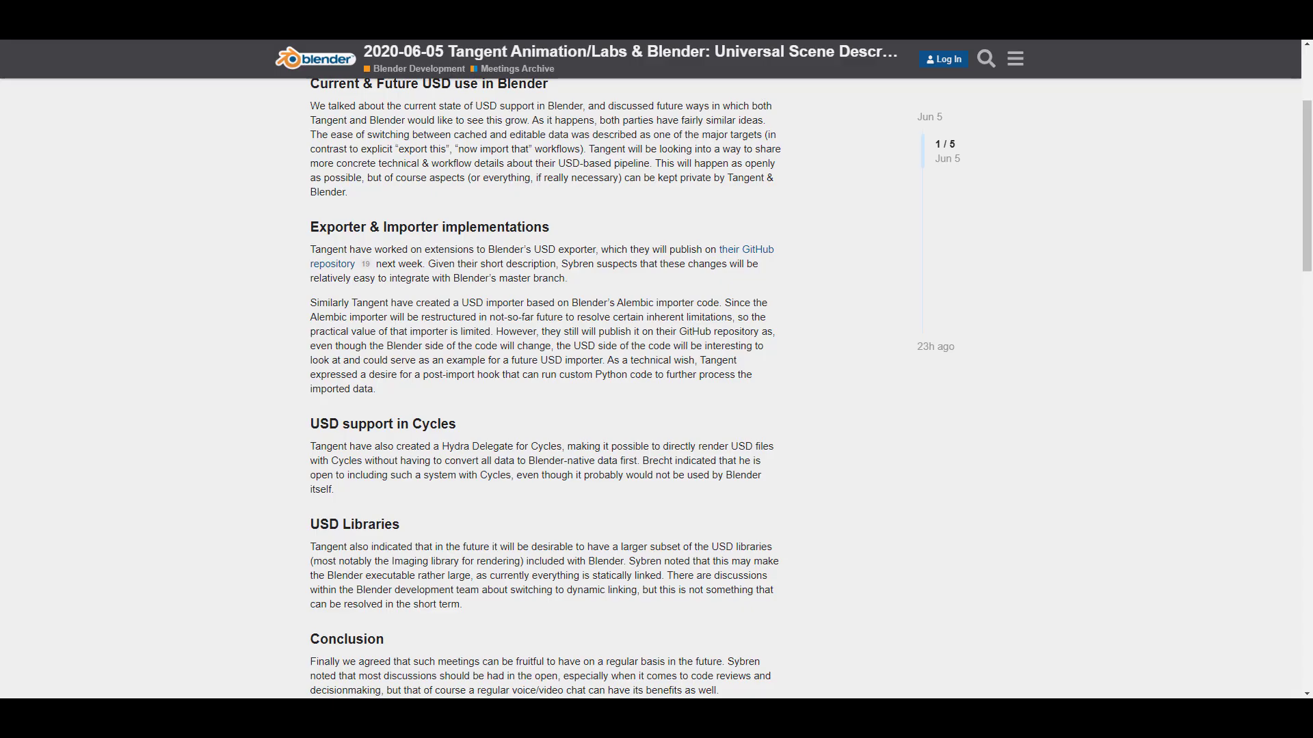
pyautogui.scroll(-3, 499, 257)
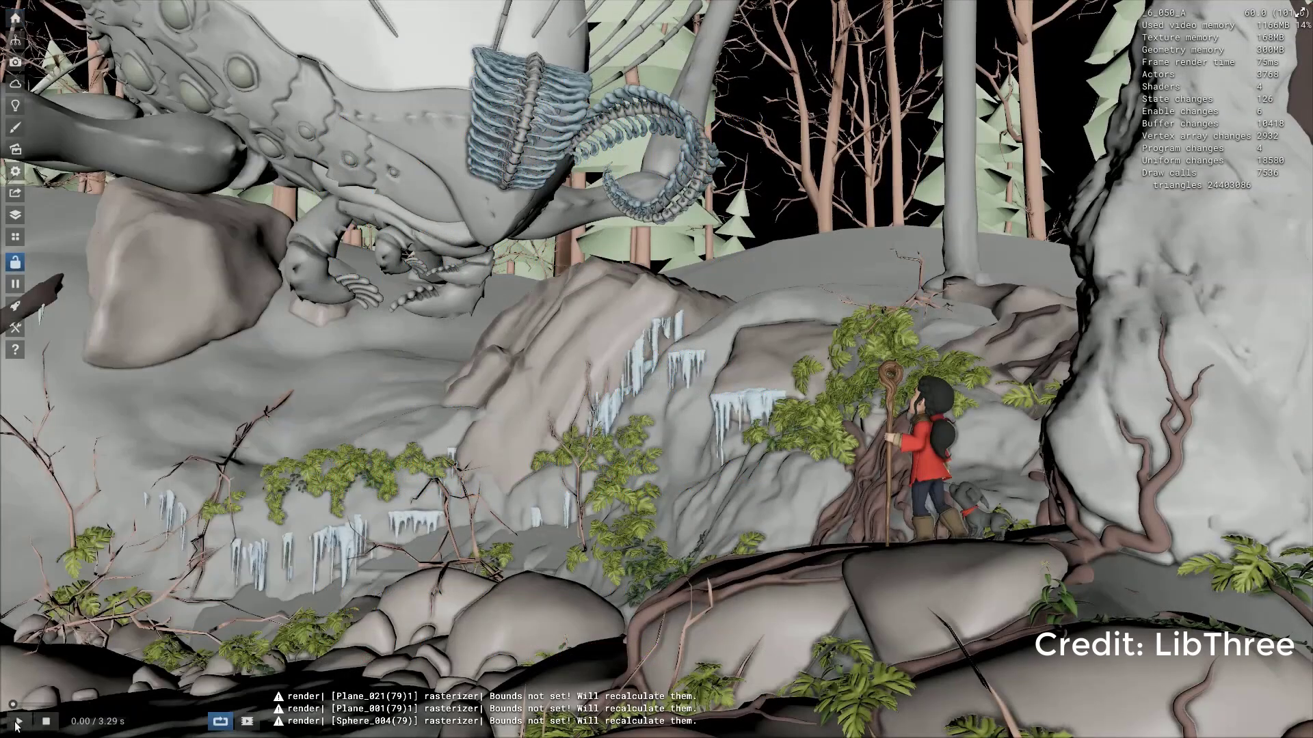
# Step: Play the forest scene's animation and add a new active camera for viewing the whole terrain from outside
pyautogui.click(18, 722)
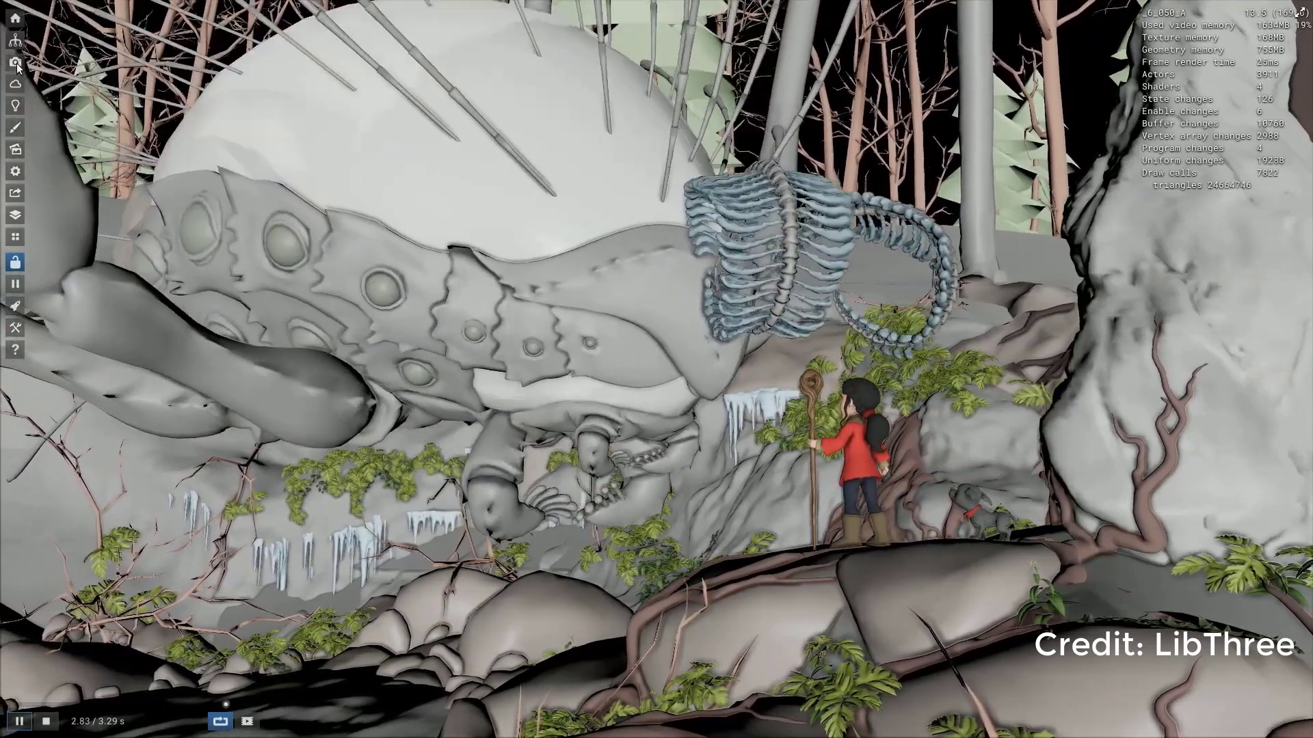
pyautogui.click(16, 63)
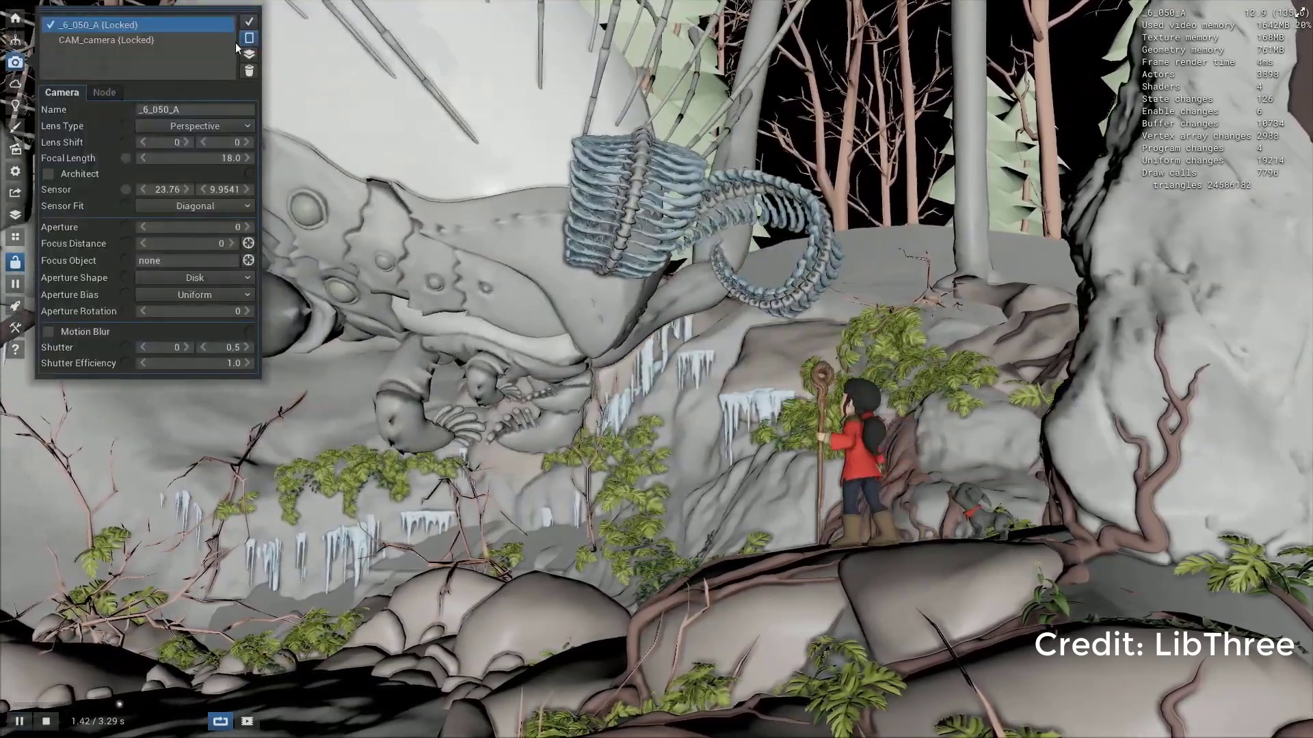
pyautogui.click(249, 38)
pyautogui.click(249, 22)
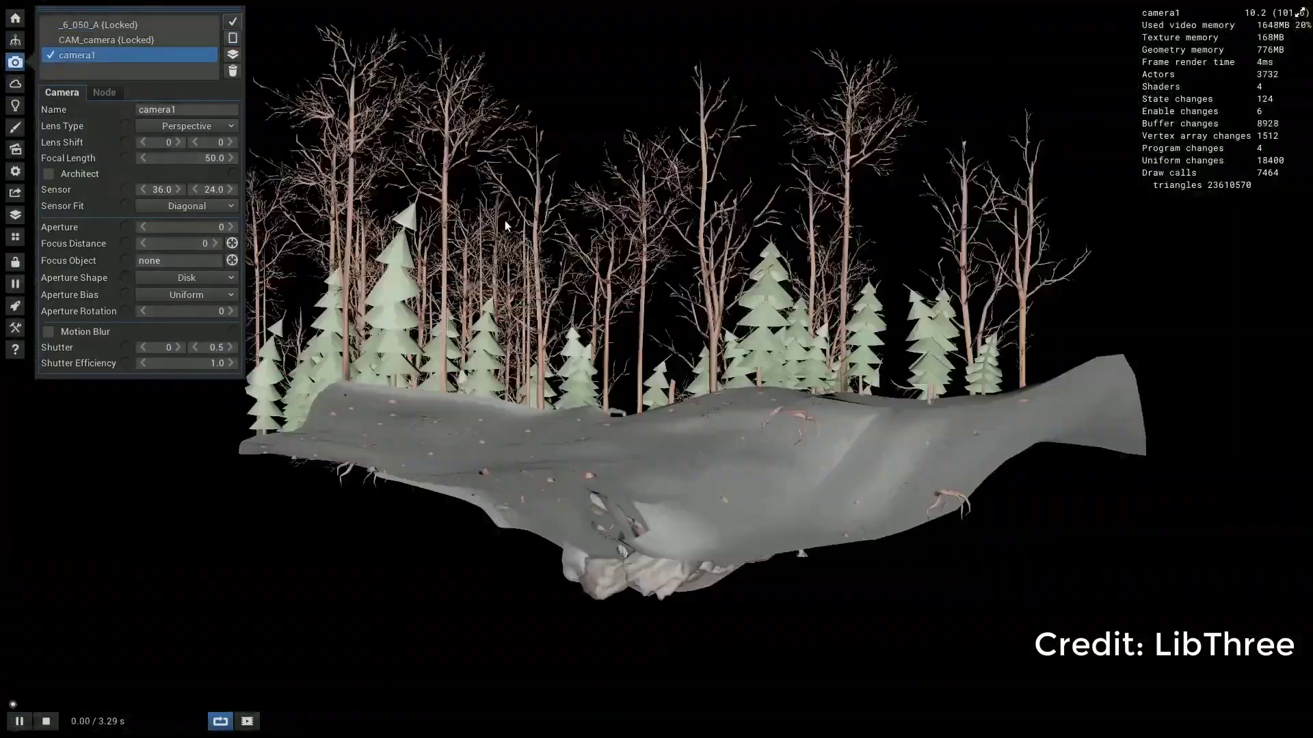
pyautogui.moveTo(686, 437); pyautogui.dragTo(791, 448, button='middle')
pyautogui.moveTo(791, 451); pyautogui.dragTo(730, 416)
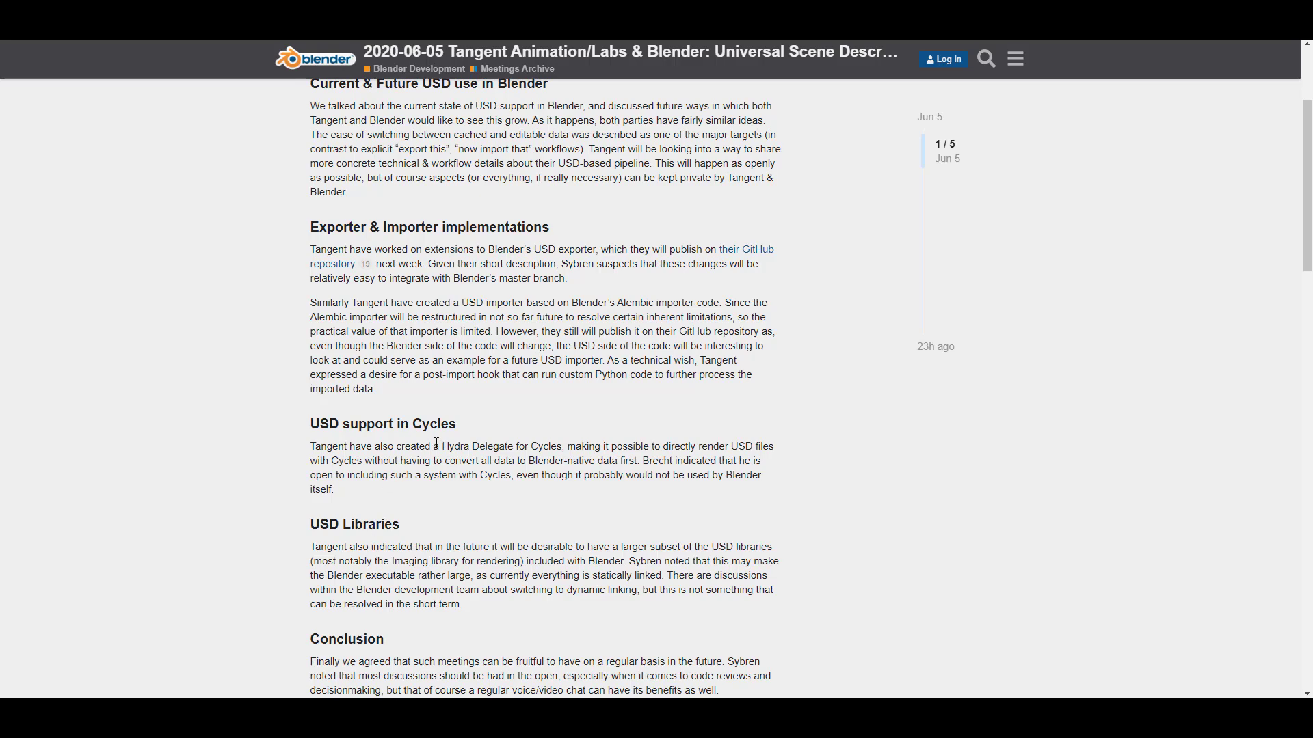
# Step: Read the rest of the Universal Scene Description meeting notes and the reply about AMD's USD / Hydra add-on
pyautogui.scroll(-3, 437, 443)
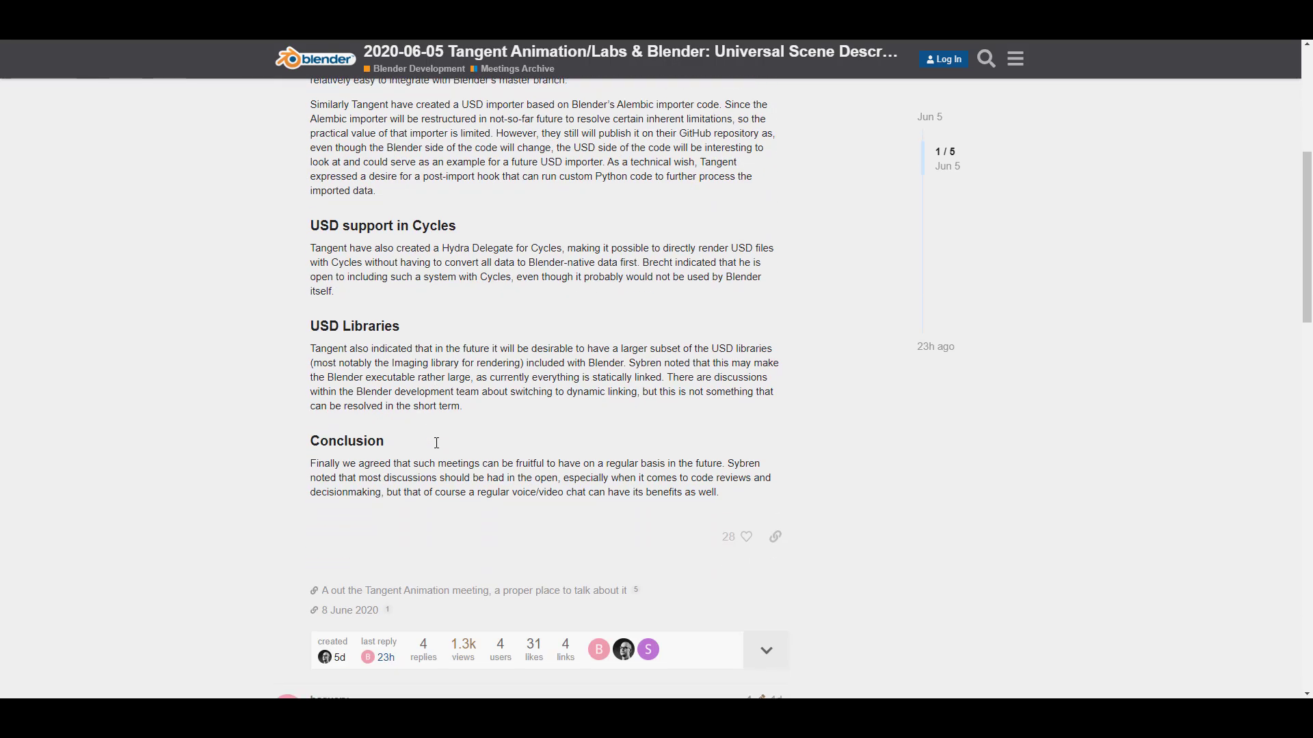
pyautogui.scroll(-4, 436, 443)
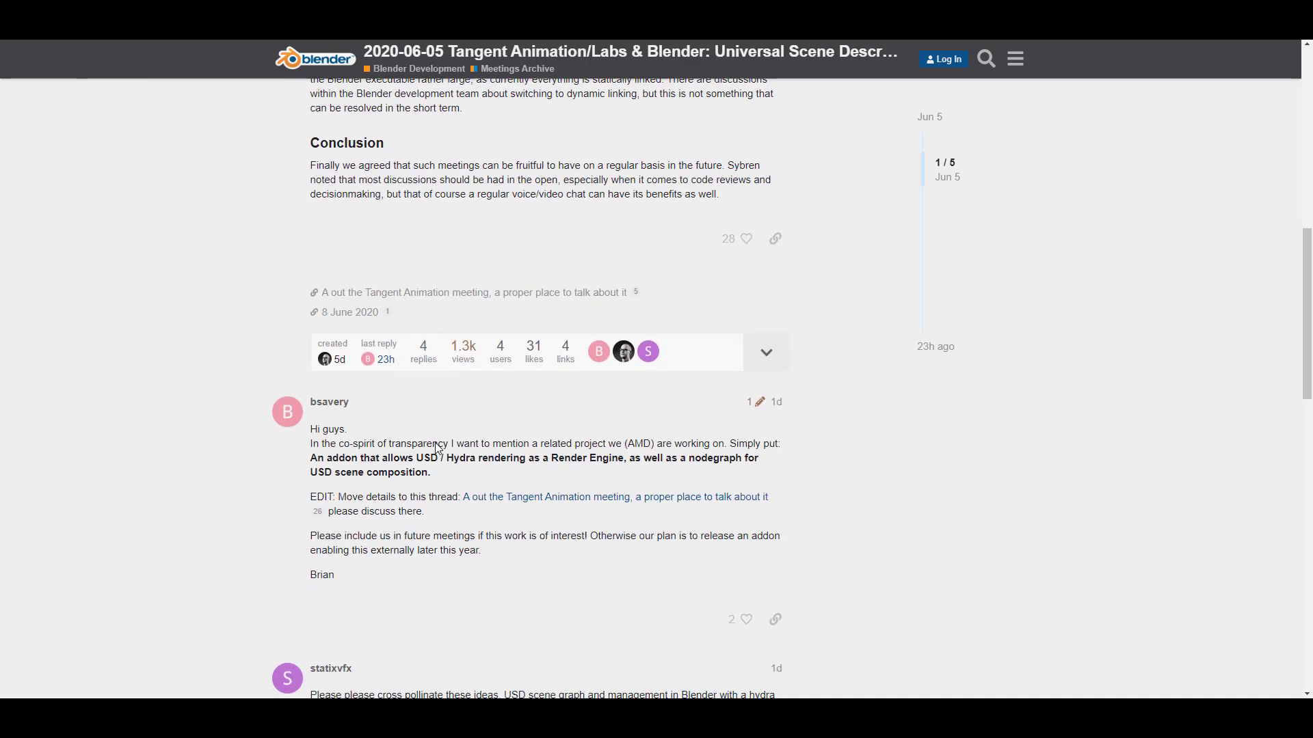
pyautogui.scroll(2, 439, 450)
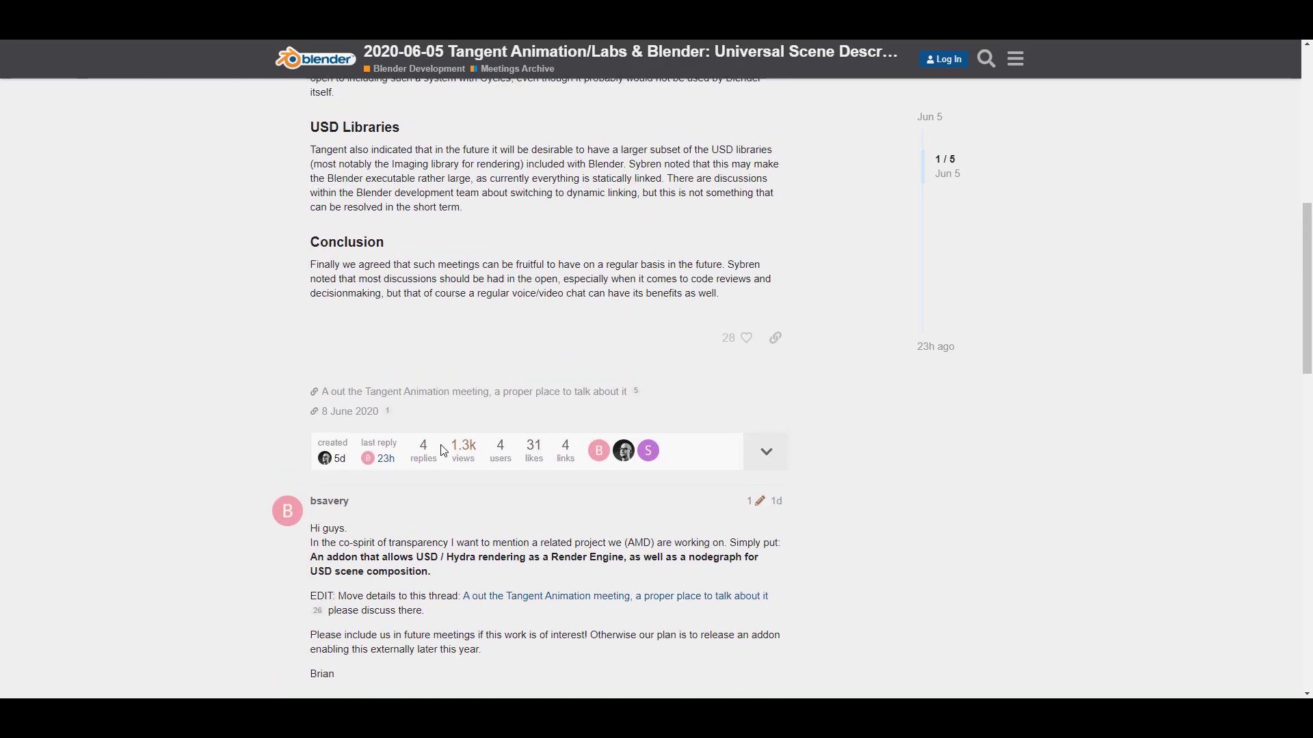
pyautogui.scroll(-4, 442, 450)
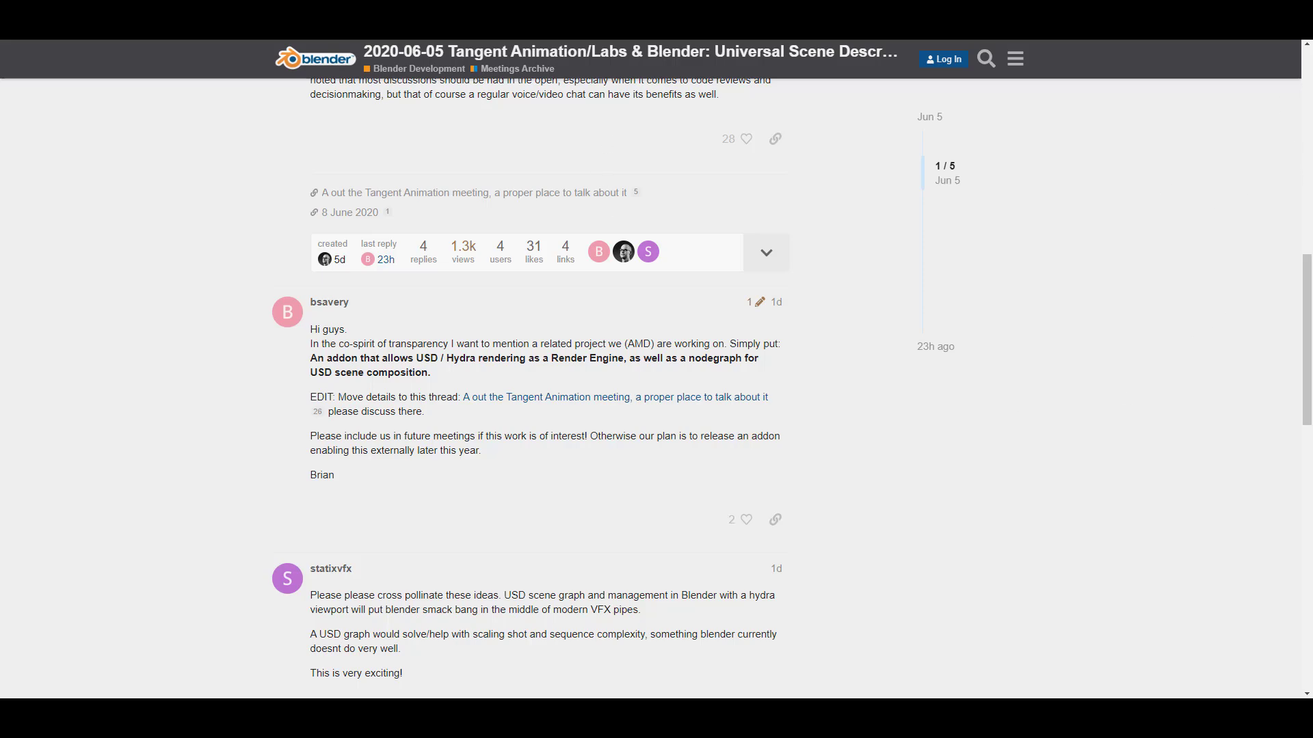
# Step: Read the follow-up thread about the Tangent Animation meeting, examining the USD node graph examples and the replies
pyautogui.hotkey('ctrl', 'Tab')
pyautogui.scroll(18, 781, 311)
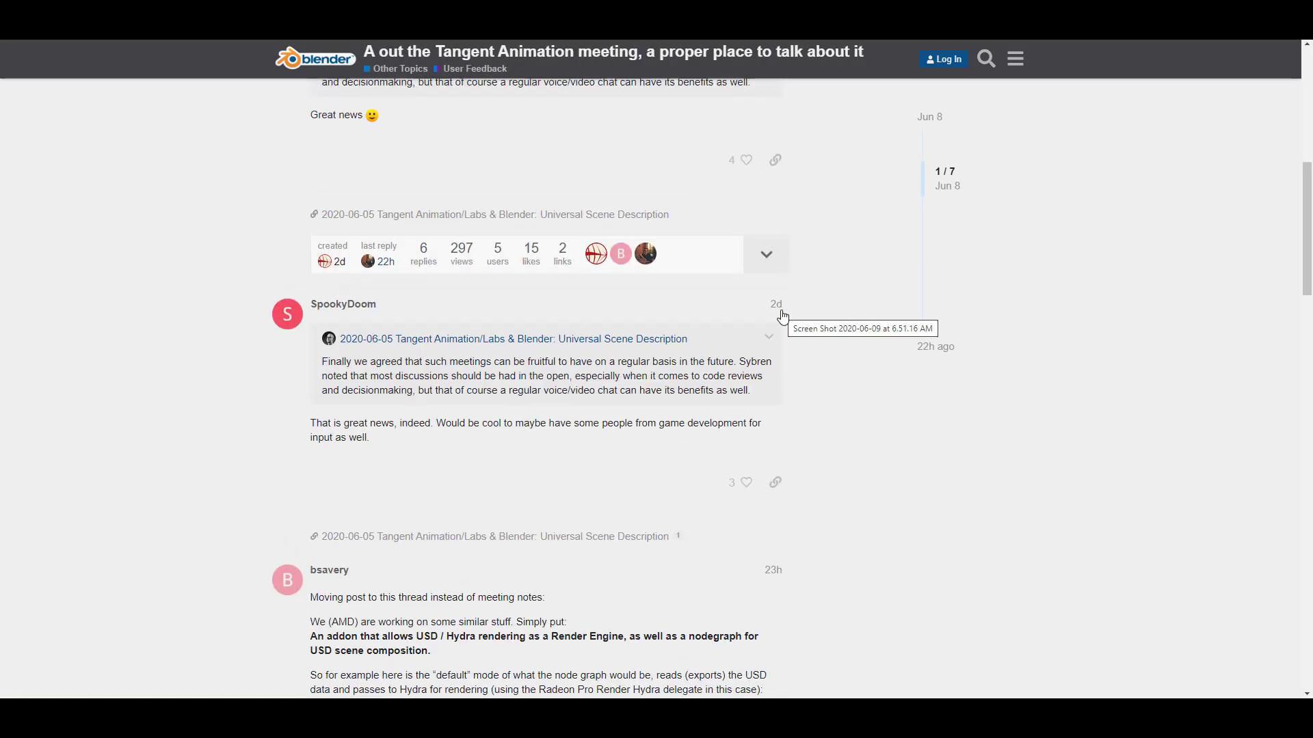
pyautogui.scroll(-15, 784, 316)
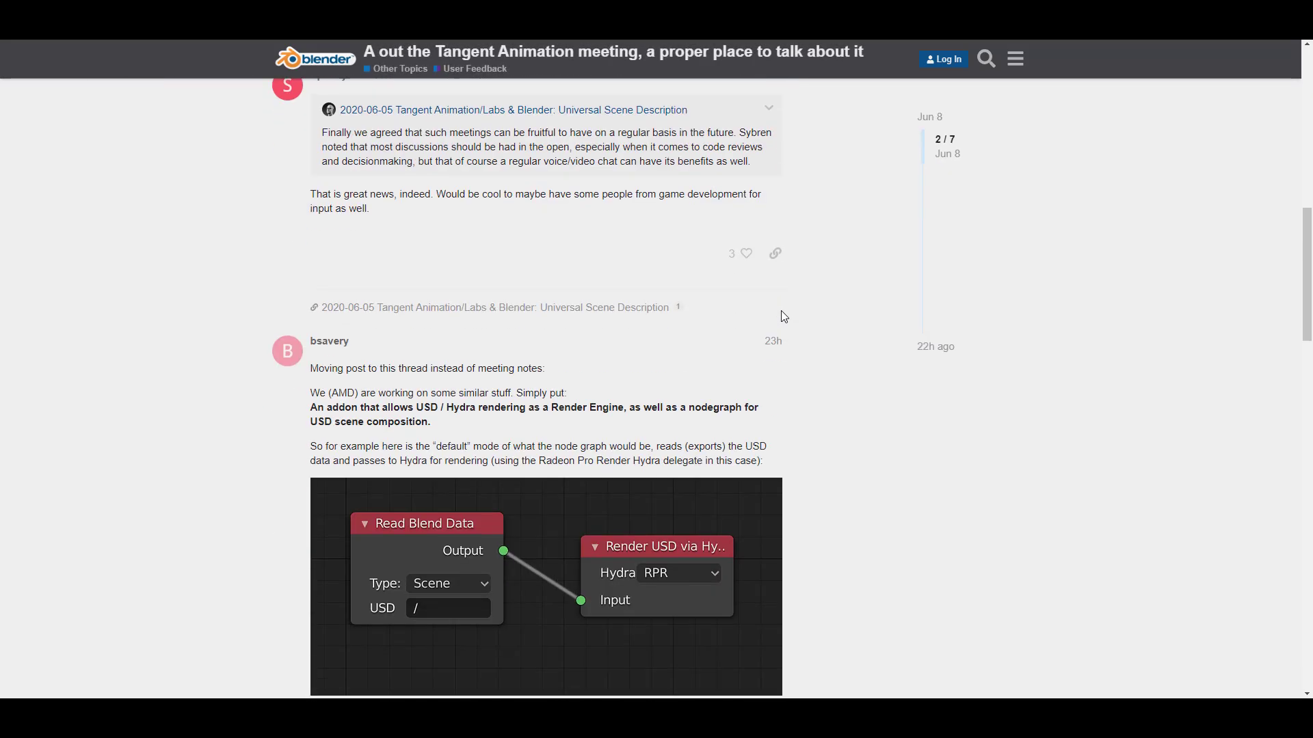
pyautogui.scroll(3, 784, 317)
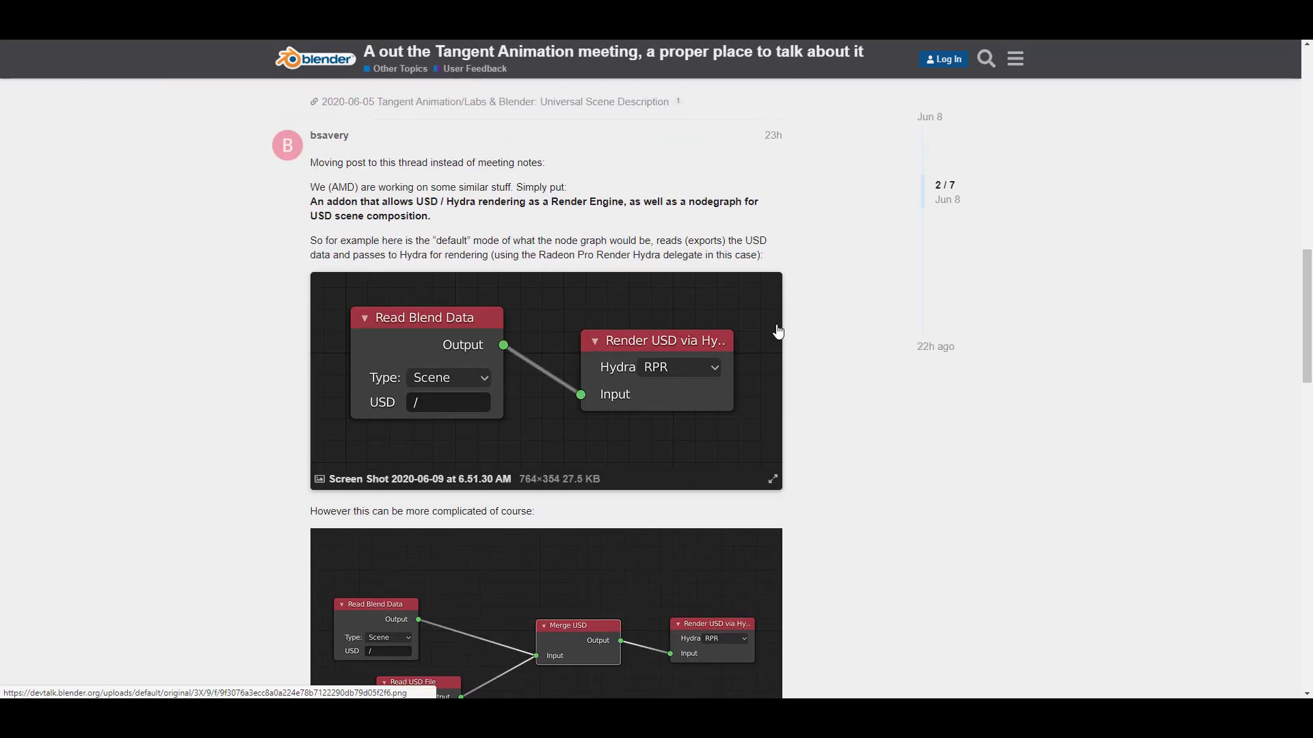
pyautogui.scroll(-5, 784, 330)
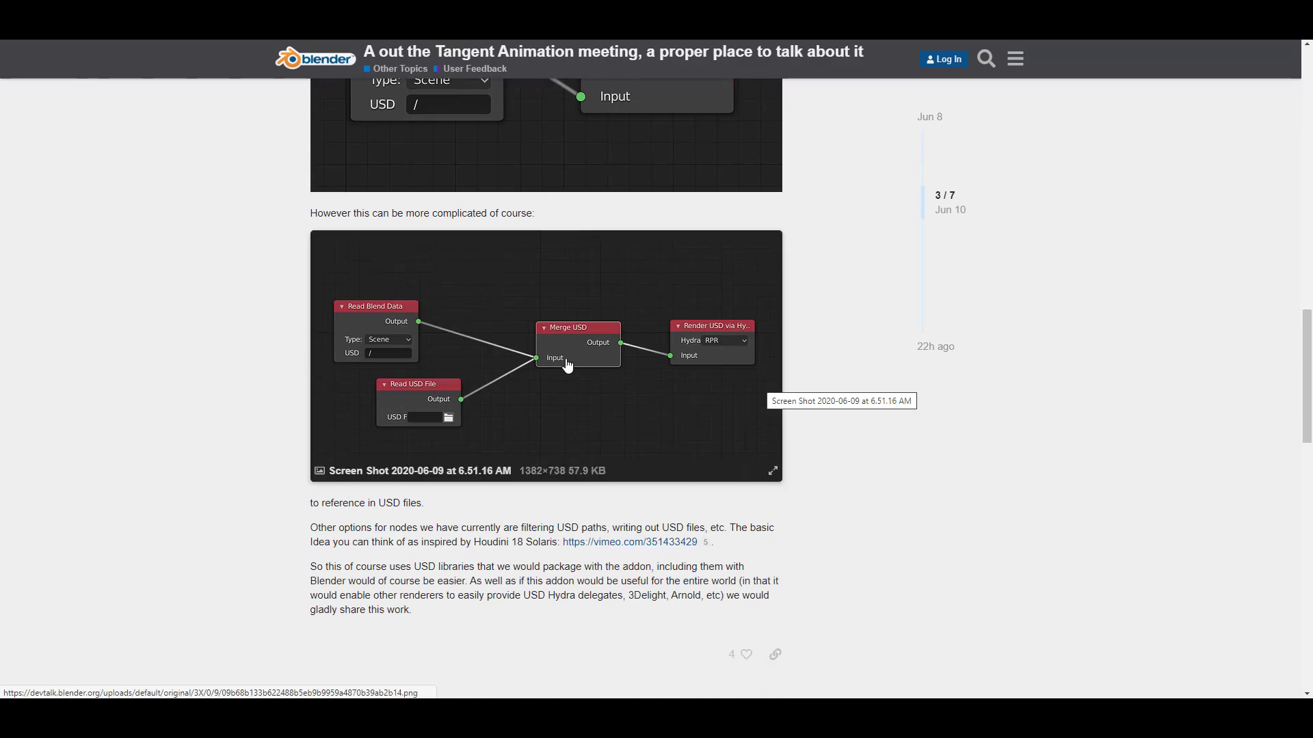
pyautogui.scroll(3, 479, 383)
pyautogui.scroll(-10, 445, 339)
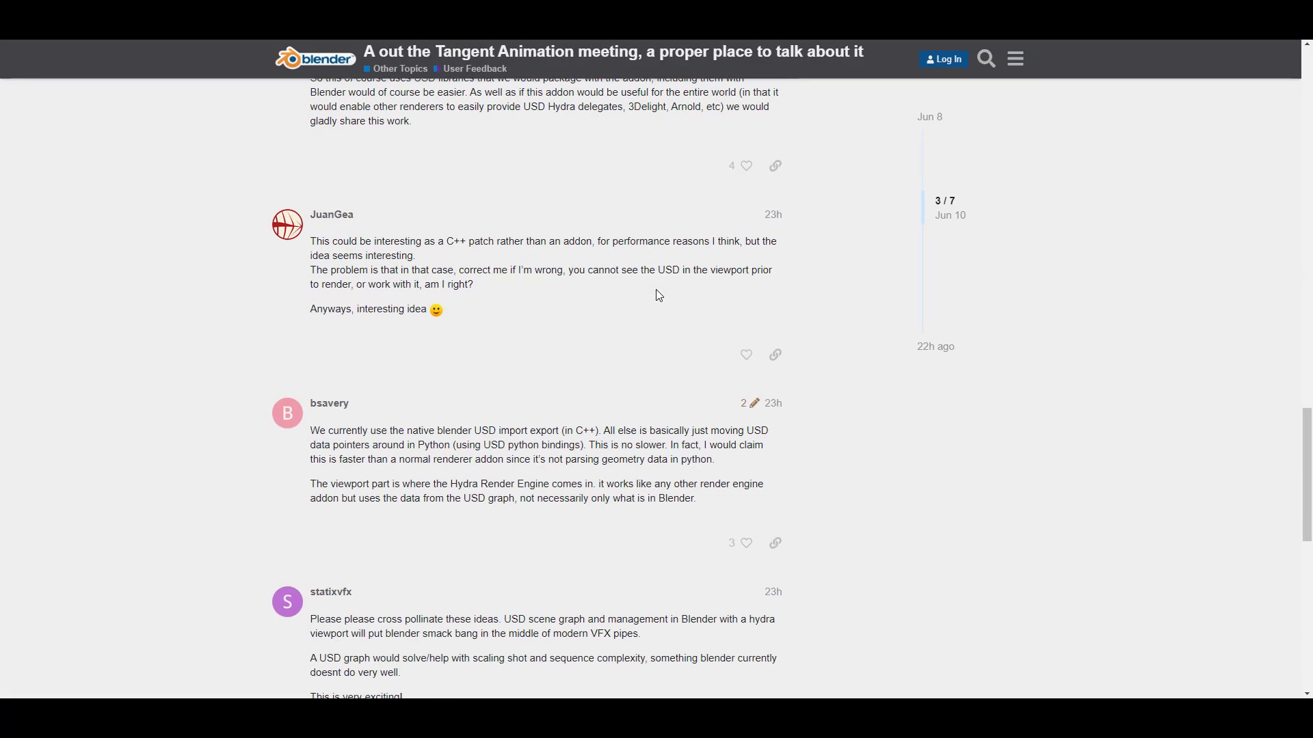
pyautogui.scroll(-8, 659, 295)
pyautogui.scroll(11, 659, 296)
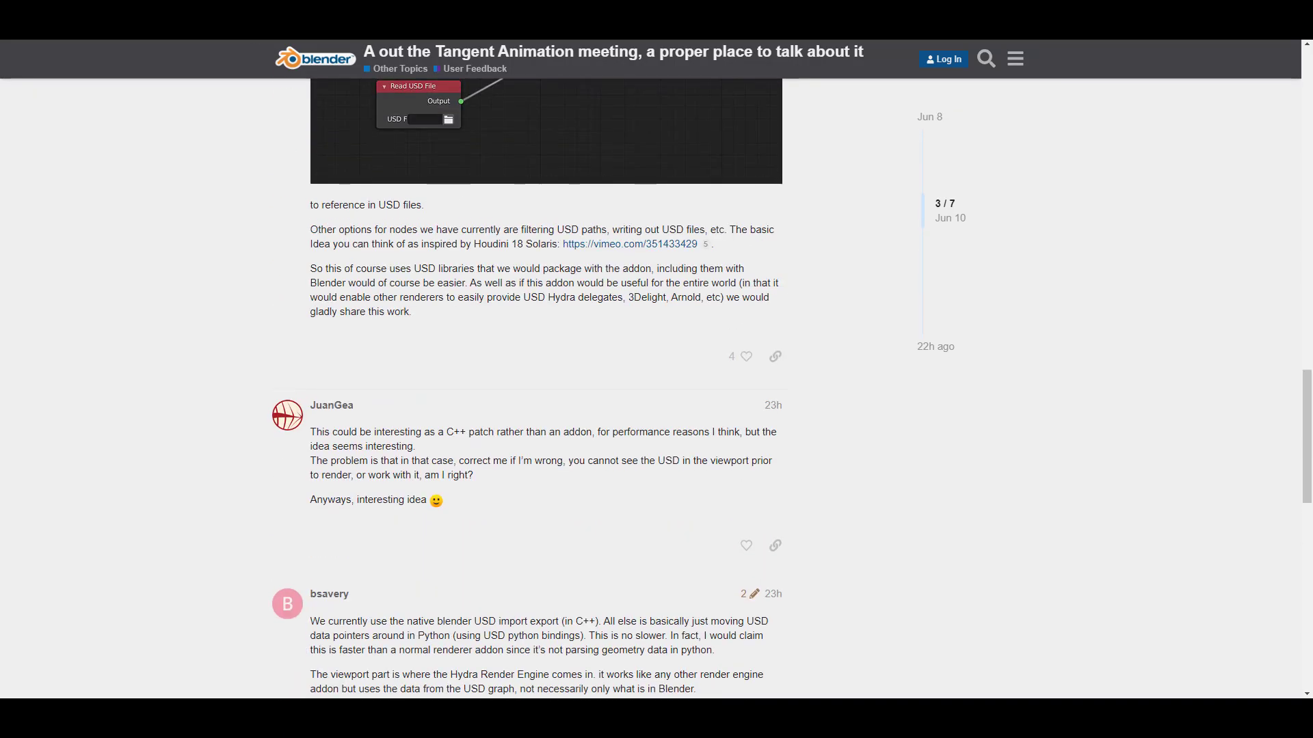
# Step: Return to the 8 June 2020 developer meeting notes and look over the announcements
pyautogui.hotkey('alt', 'Left')
pyautogui.scroll(-3, 439, 267)
pyautogui.scroll(3, 442, 274)
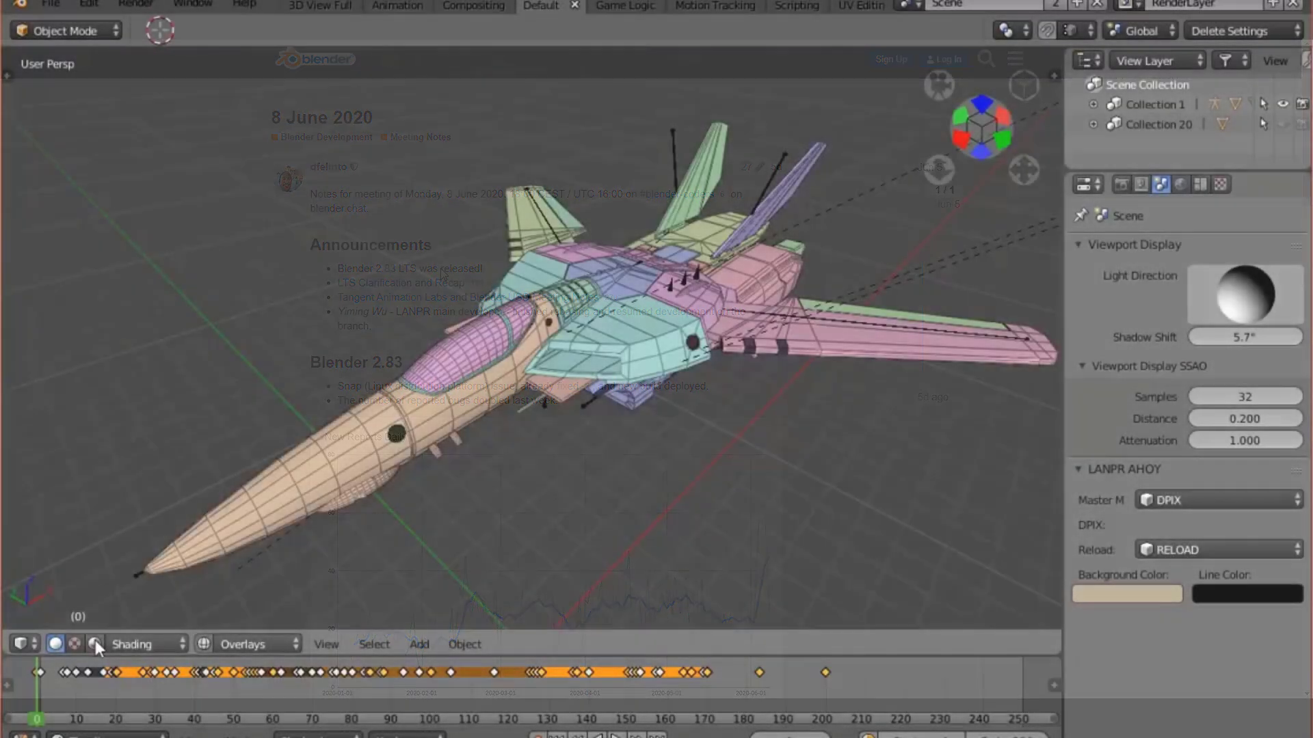
# Step: Switch the jet's viewport to rendered LANPR line shading and turn off the overlays
pyautogui.click(95, 640)
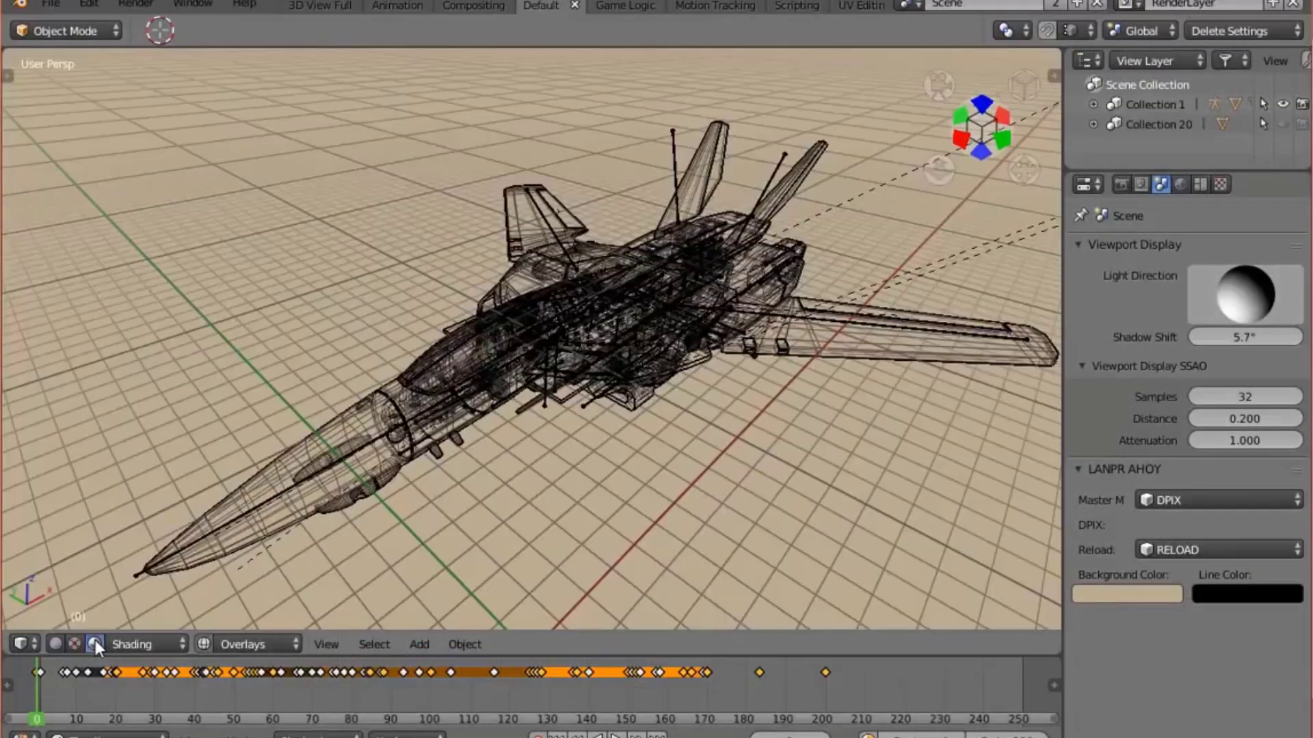
pyautogui.moveTo(497, 377)
pyautogui.mouseDown(button='middle')
pyautogui.moveTo(519, 290)
pyautogui.moveTo(482, 410)
pyautogui.moveTo(484, 377)
pyautogui.mouseUp(button='middle')
pyautogui.click(204, 644)
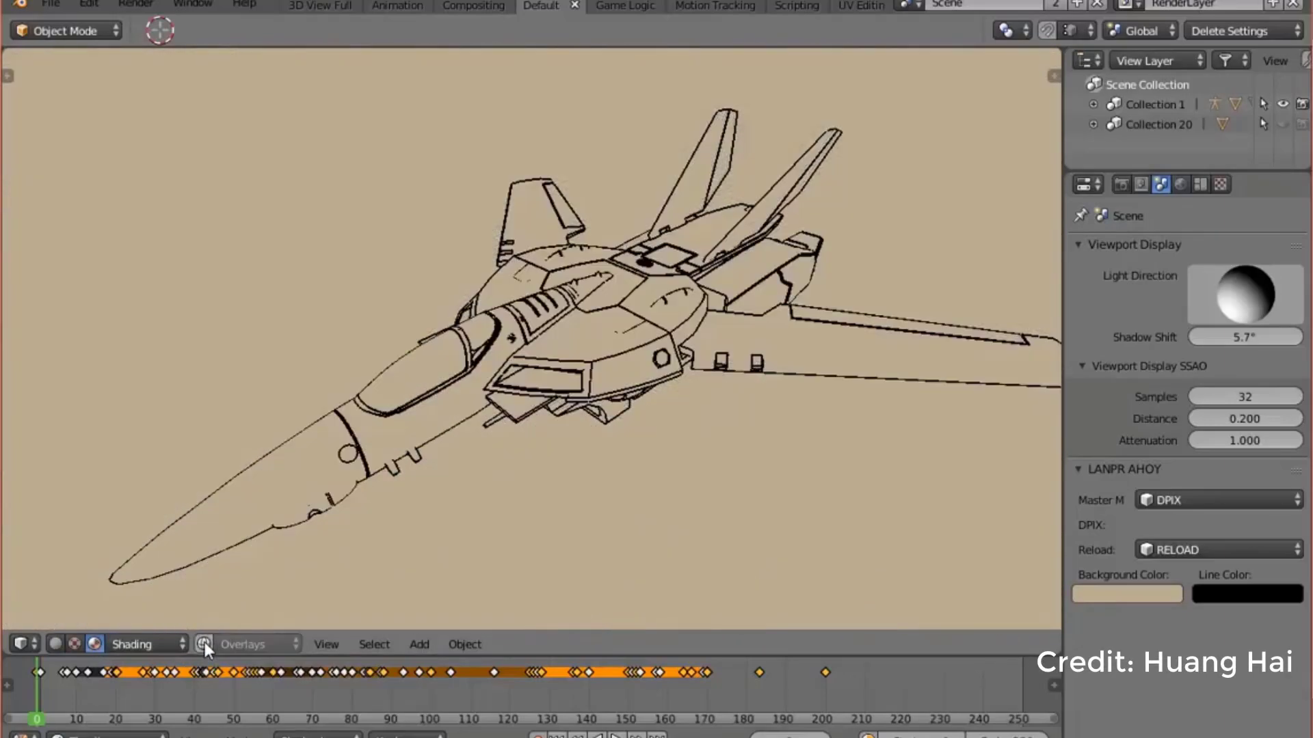
pyautogui.moveTo(615, 297); pyautogui.dragTo(540, 437, button='middle')
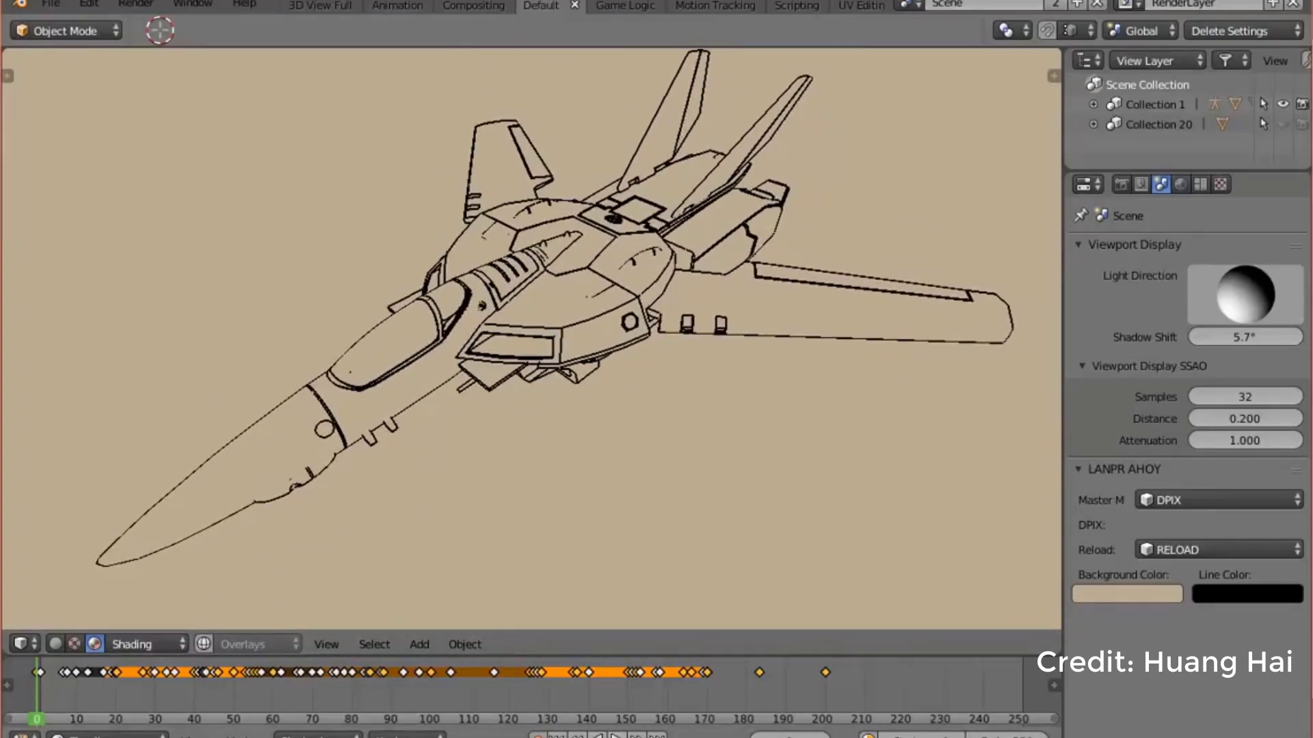
# Step: Play the jet's animation in the line-rendered viewport and view it from another angle
pyautogui.click(617, 736)
pyautogui.moveTo(610, 430); pyautogui.dragTo(621, 430, button='middle')
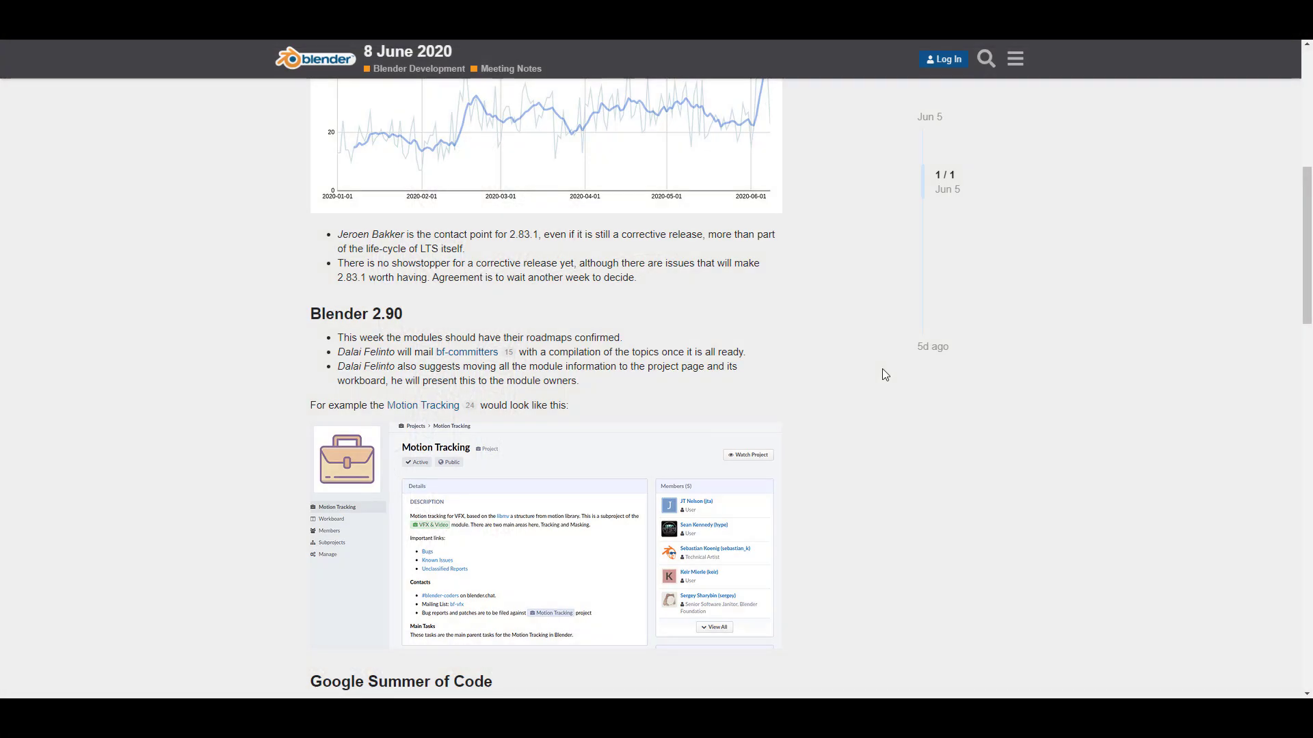
# Step: Read the Blender 2.90 section of the 8 June 2020 notes, enlarging the Motion Tracking project image and closing it again
pyautogui.scroll(-3, 826, 347)
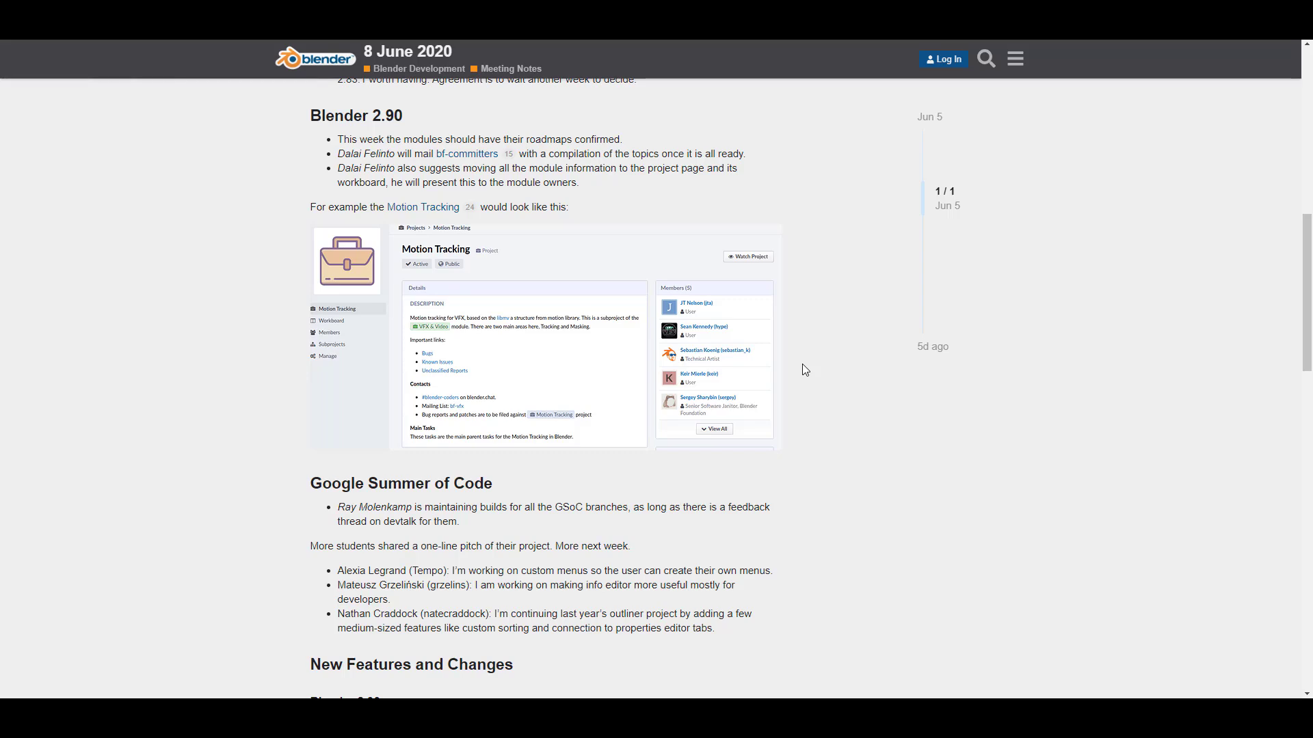
pyautogui.click(586, 341)
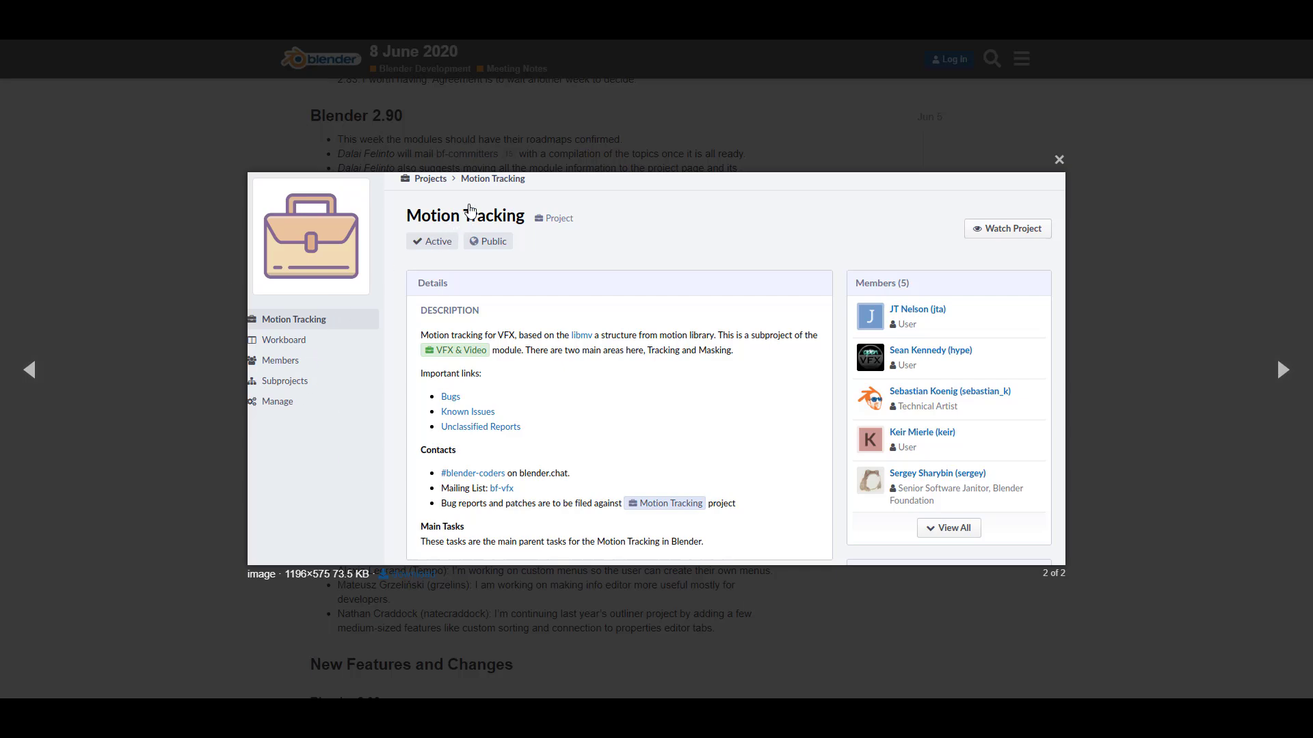
pyautogui.click(180, 344)
pyautogui.scroll(-4, 815, 487)
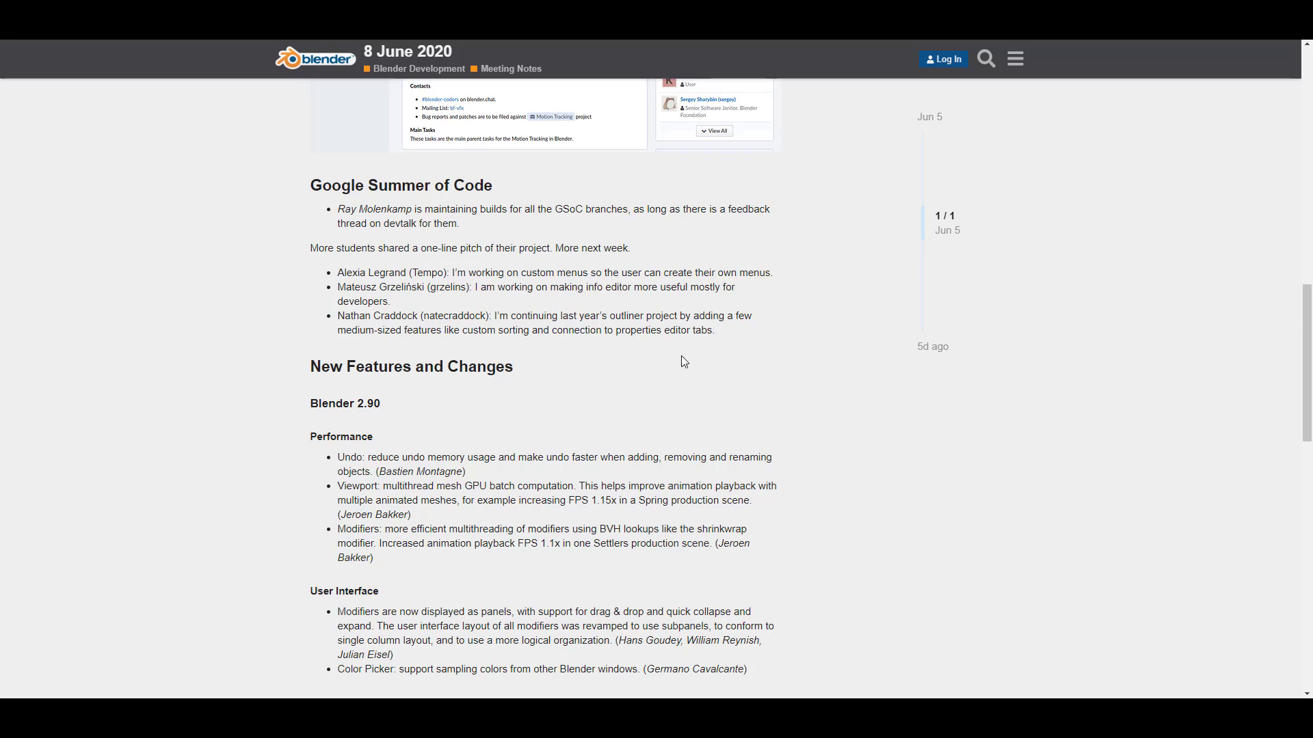
# Step: Read the New Features and Changes section of the notes, covering performance, user interface and the other Blender 2.90 items
pyautogui.scroll(-3, 685, 363)
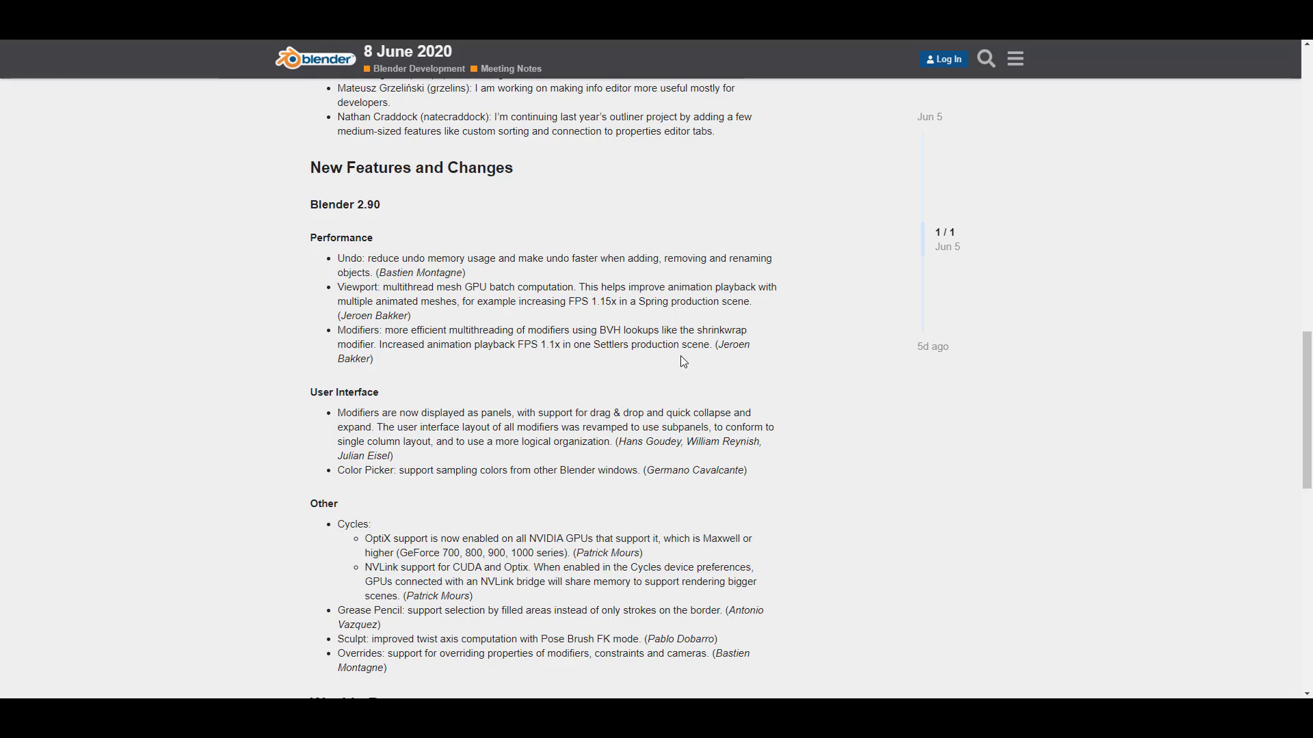
pyautogui.scroll(2, 684, 362)
pyautogui.scroll(-5, 682, 359)
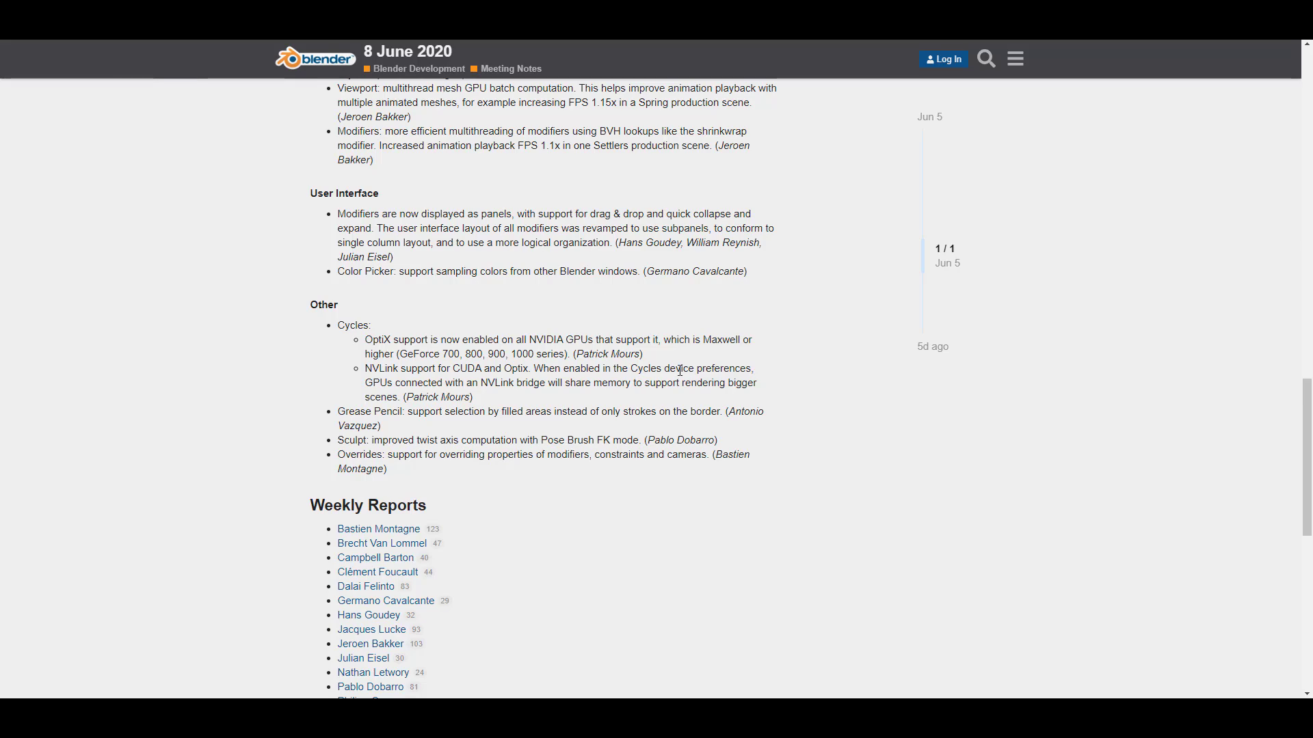
pyautogui.scroll(3, 680, 371)
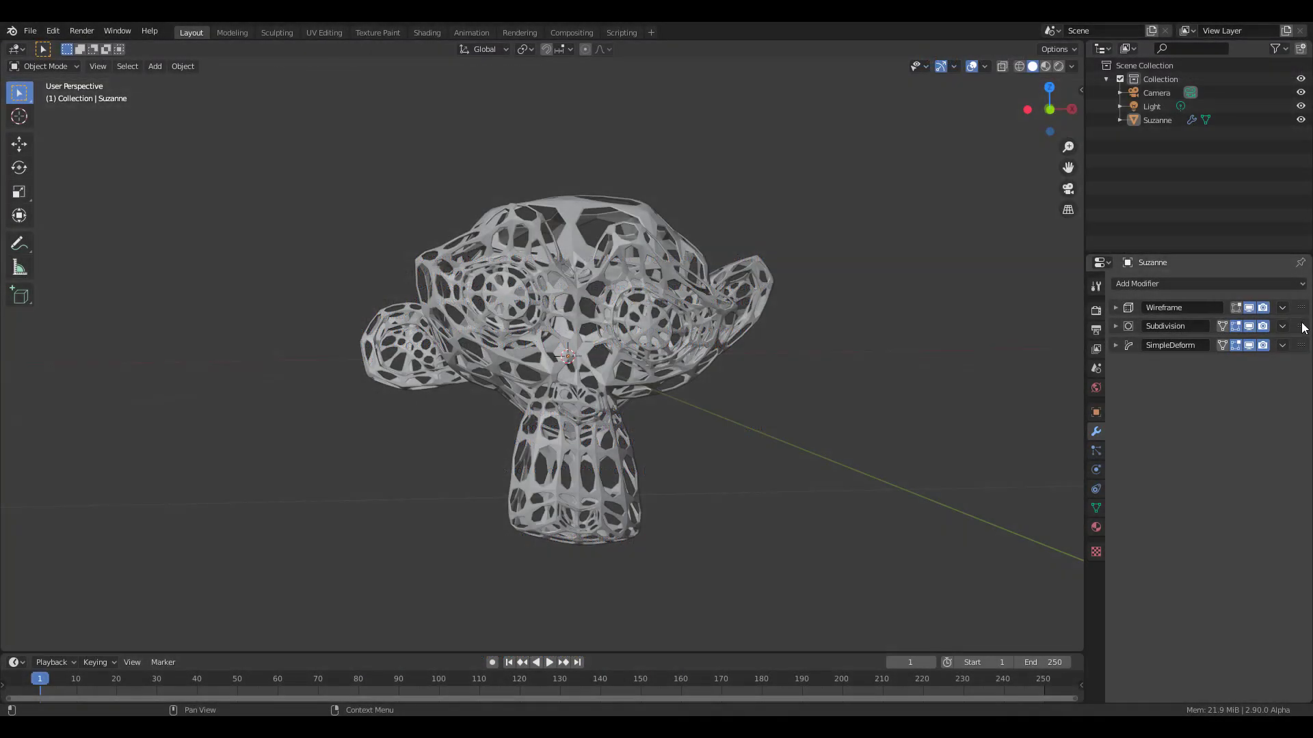
# Step: Move Suzanne's SimpleDeform modifier up the stack, toggle a modifier panel and inspect the mesh
pyautogui.moveTo(1284, 346); pyautogui.dragTo(1204, 308)
pyautogui.click(1116, 347)
pyautogui.scroll(5, 751, 402)
pyautogui.moveTo(780, 402); pyautogui.dragTo(88, 458, button='middle')
pyautogui.scroll(-3, 88, 458)
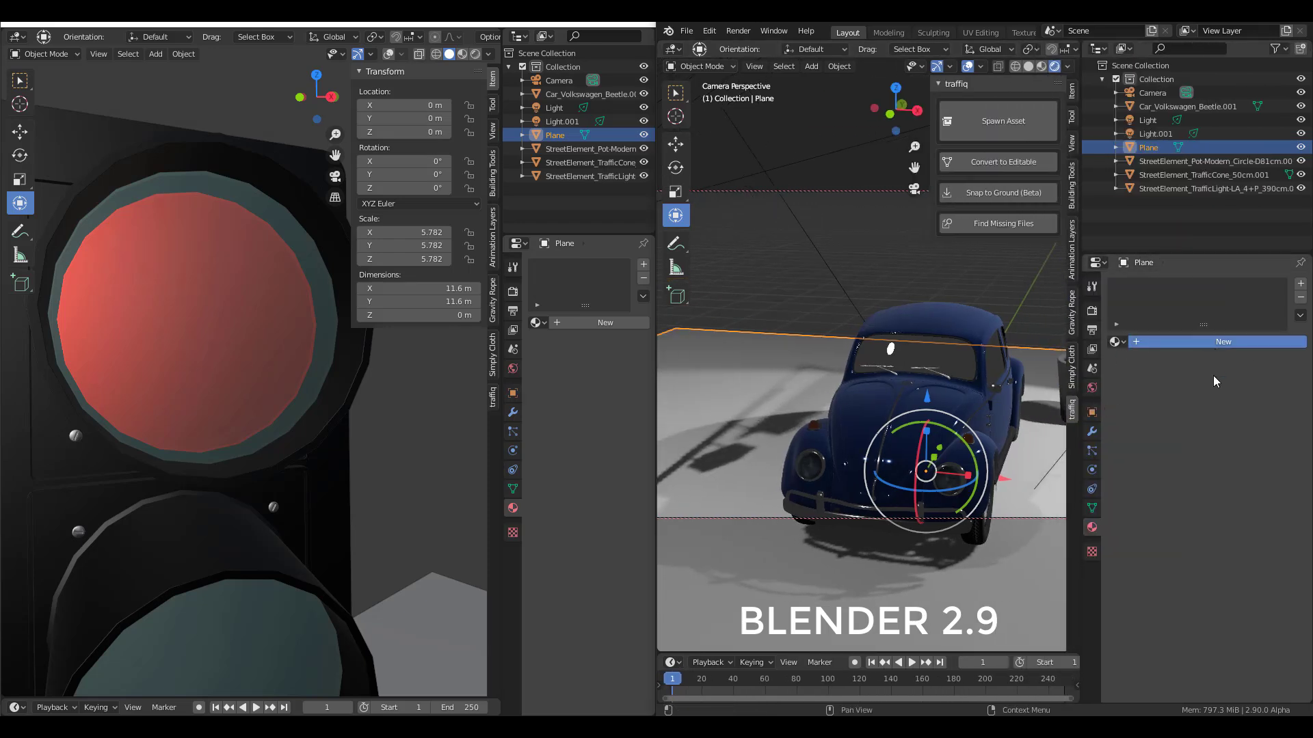
# Step: Add a new material to the plane and sample its base color from the traffic light's red lamp and dark rim in the other window
pyautogui.click(1214, 341)
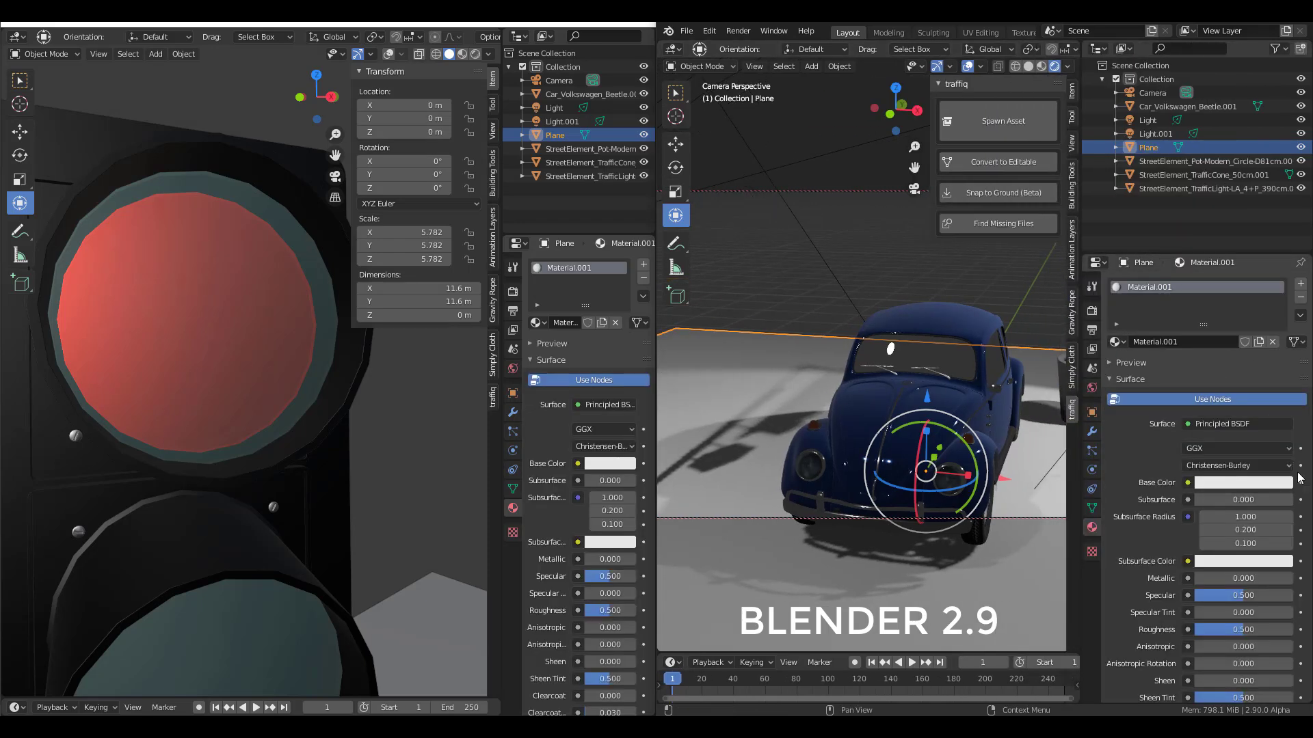
pyautogui.click(1243, 482)
pyautogui.click(1282, 423)
pyautogui.click(221, 257)
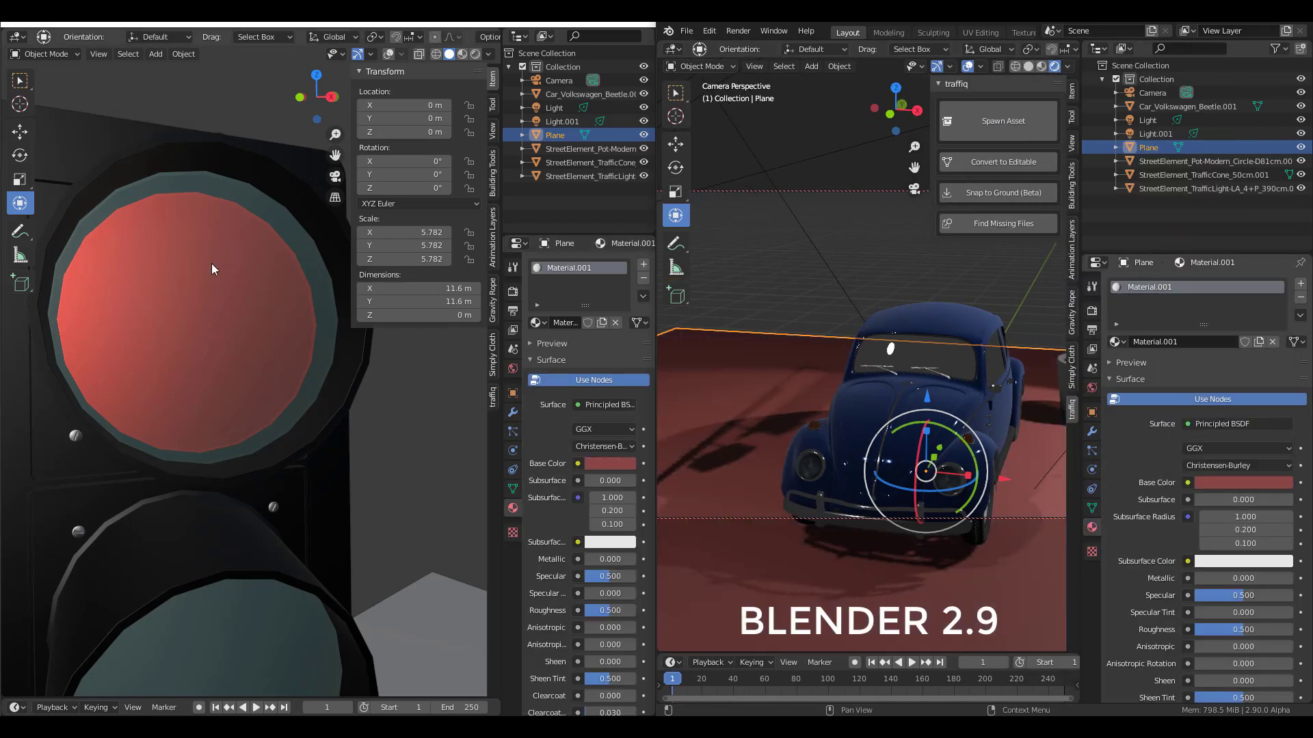
pyautogui.click(329, 364)
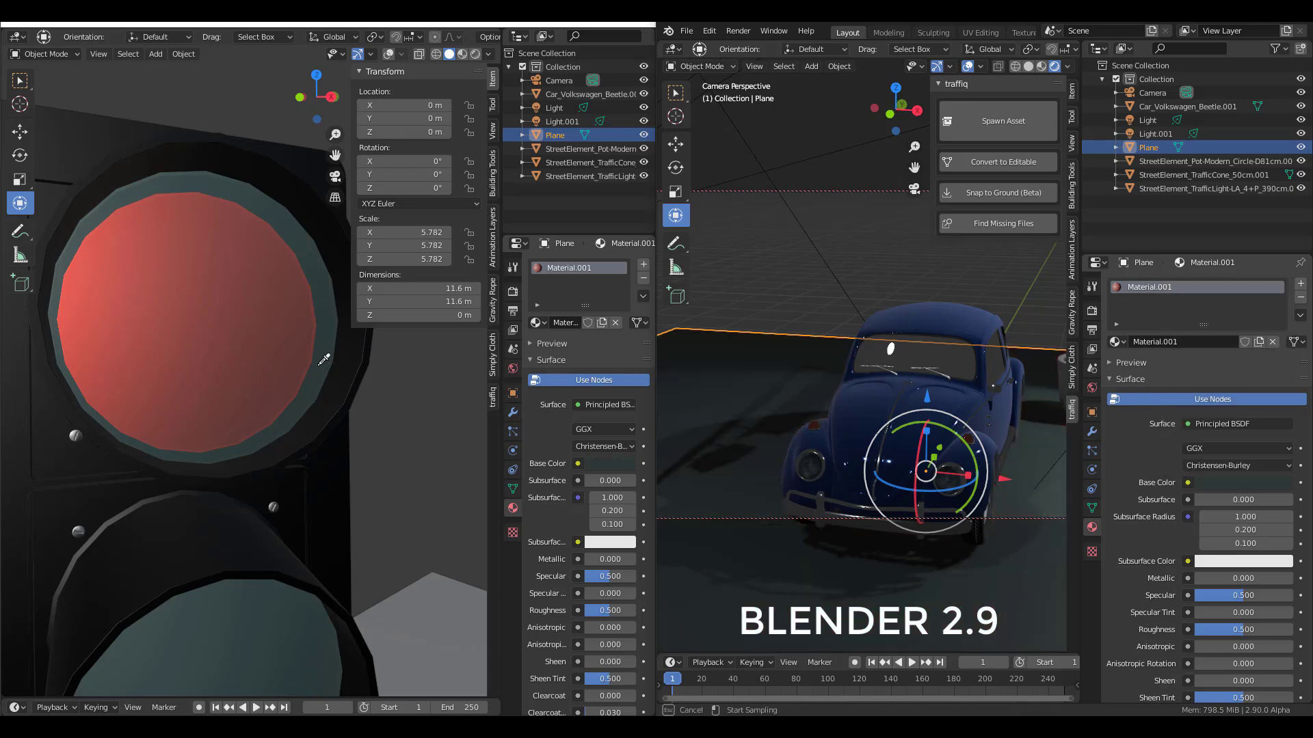
# Step: In Blender 2.83, try to sample the plane's base color from the traffic light and grey ground in the other window
pyautogui.click(1280, 490)
pyautogui.click(1277, 422)
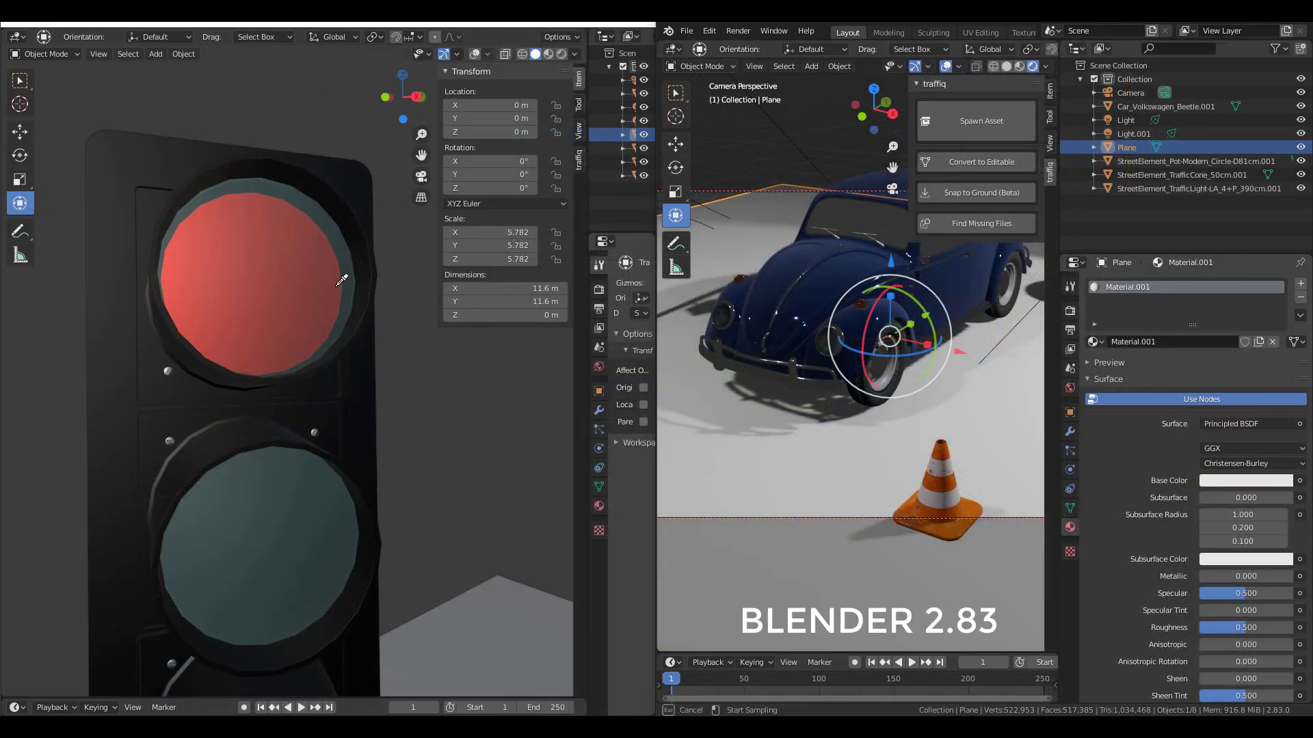
pyautogui.click(306, 274)
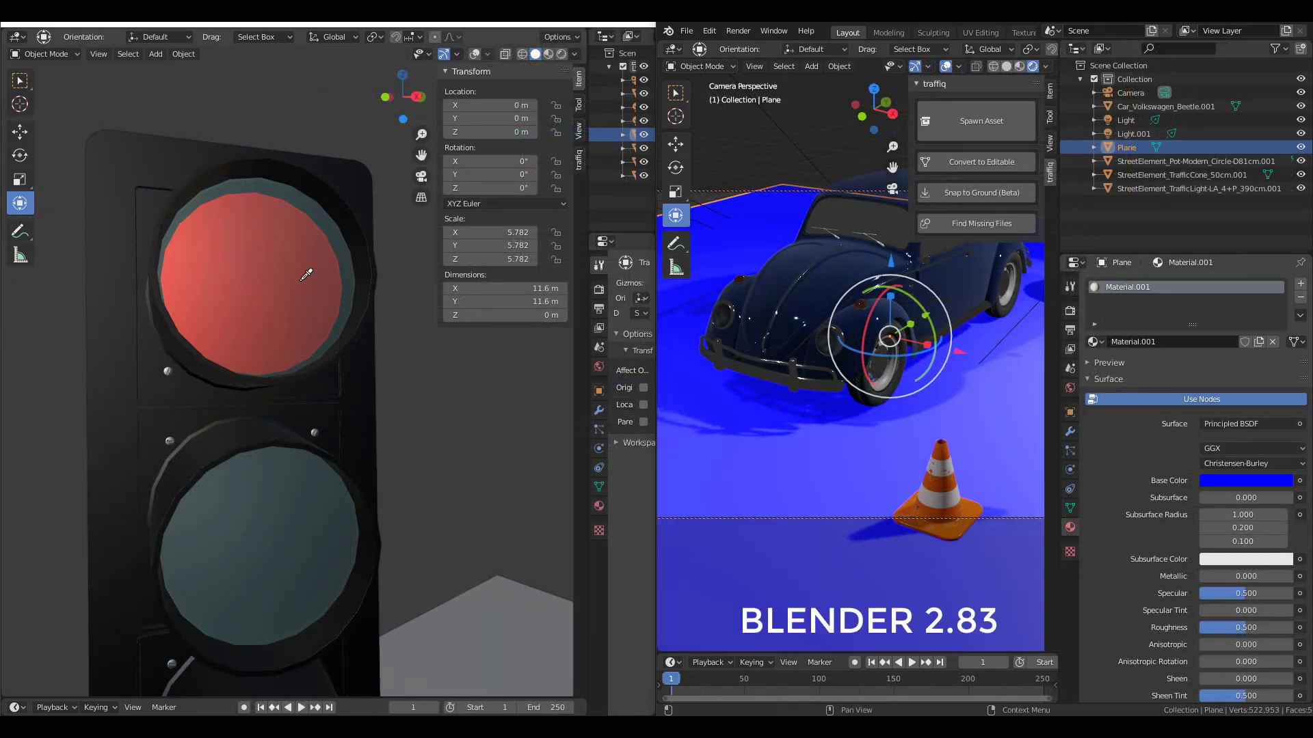
pyautogui.click(1251, 481)
pyautogui.click(1277, 422)
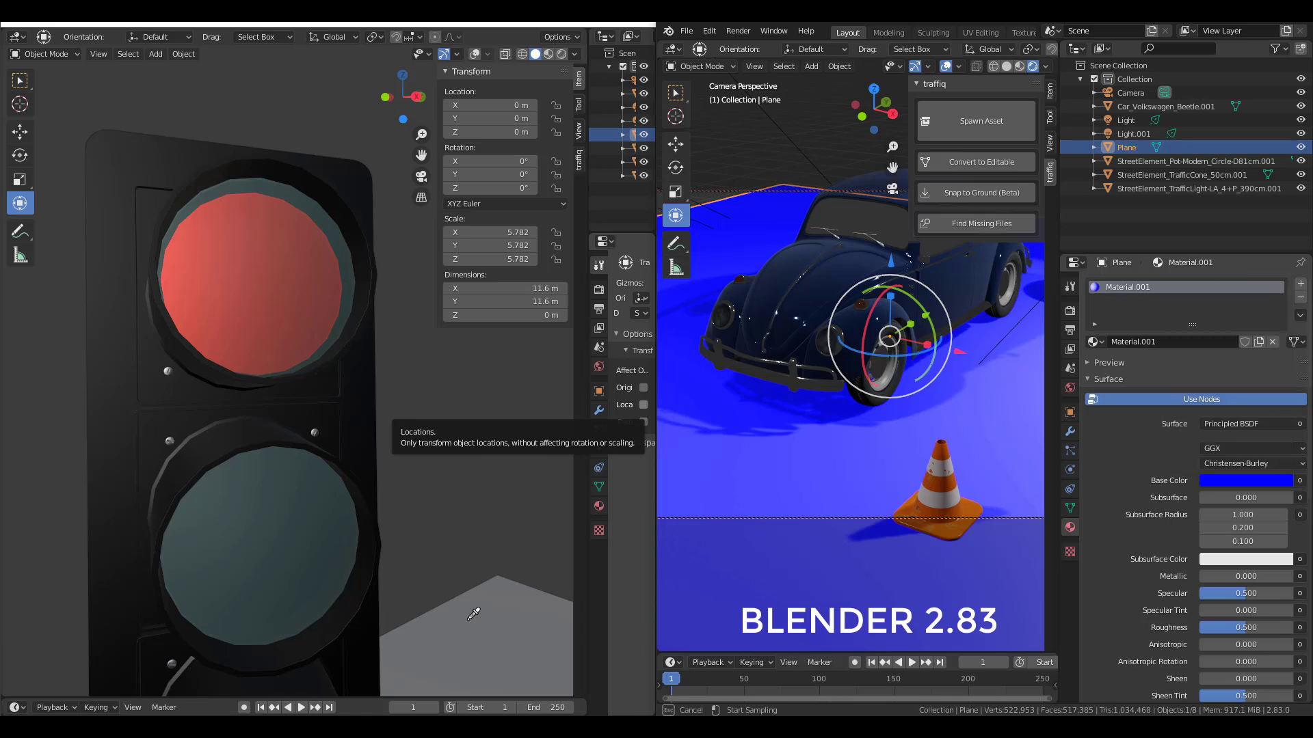
pyautogui.click(471, 620)
pyautogui.click(1263, 483)
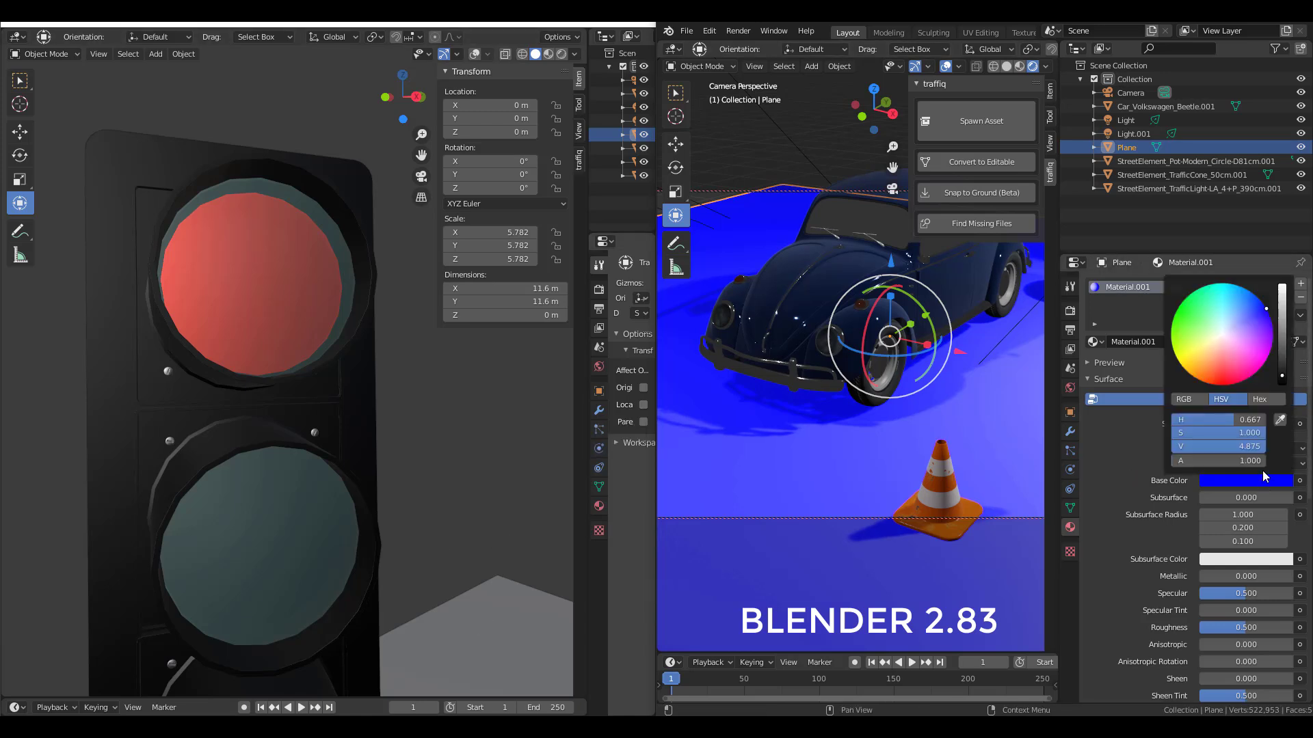
pyautogui.click(1279, 420)
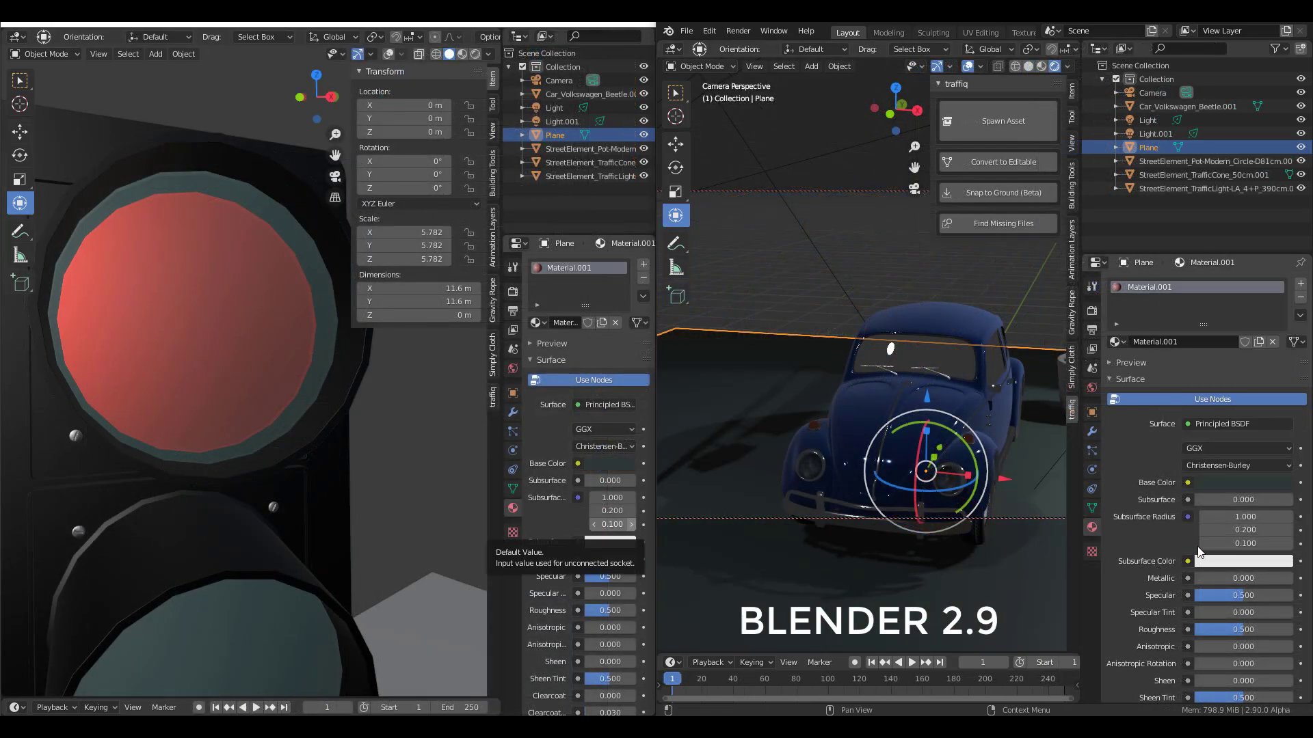
# Step: In Blender 2.9, sample the plane's base color from the other window's green axis ball and green Measure tool icon
pyautogui.click(1271, 483)
pyautogui.click(1282, 423)
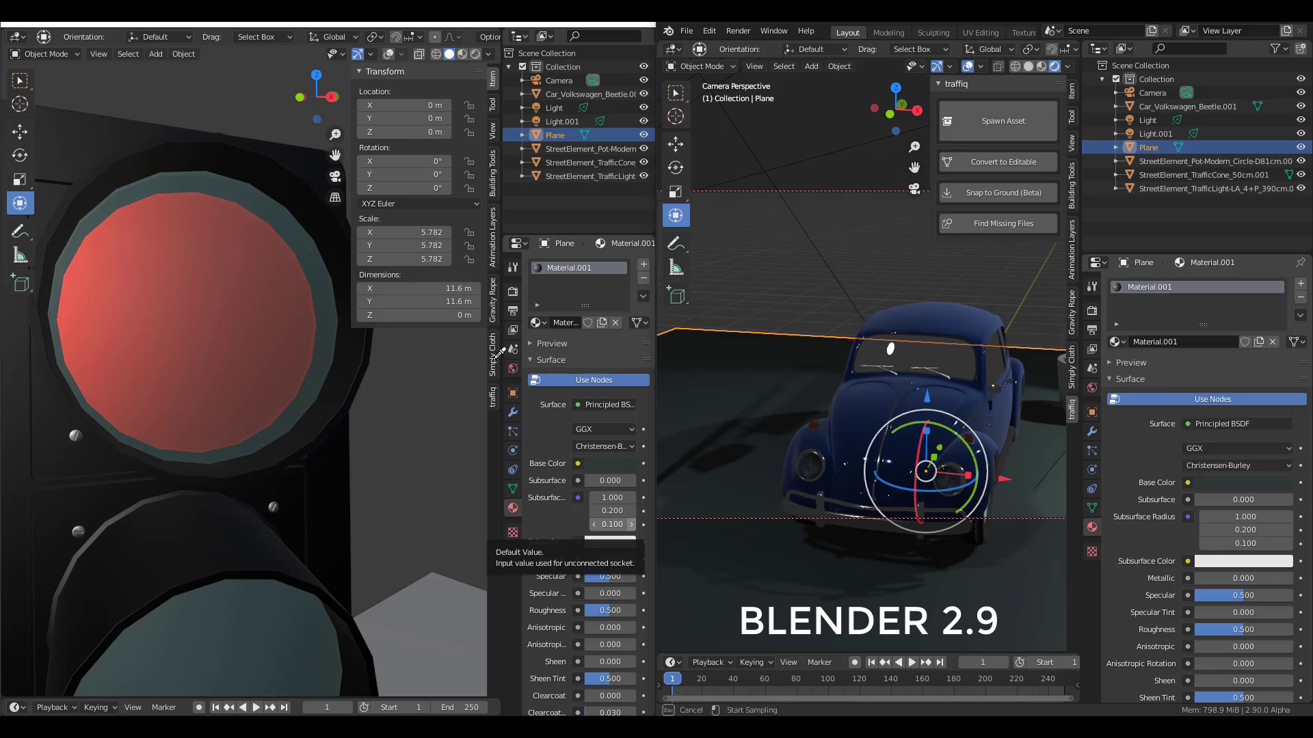
pyautogui.click(300, 97)
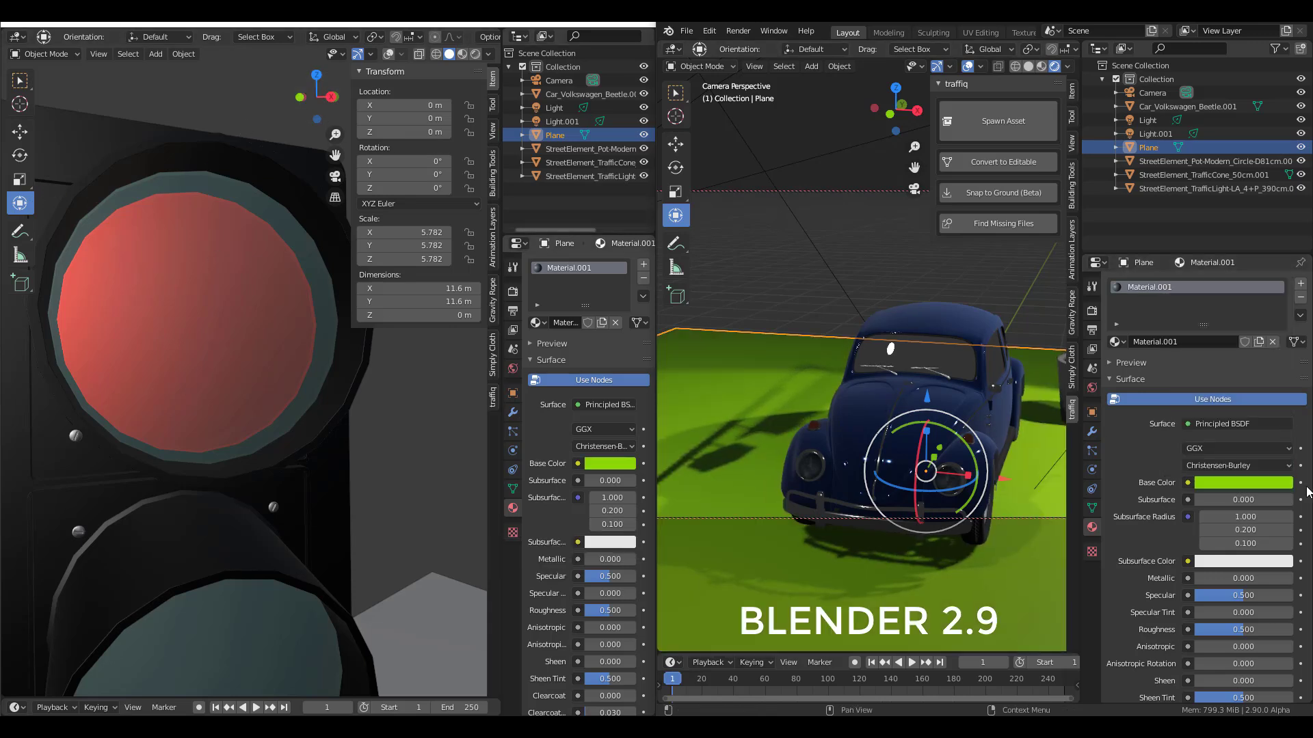
pyautogui.click(1284, 482)
pyautogui.click(1281, 423)
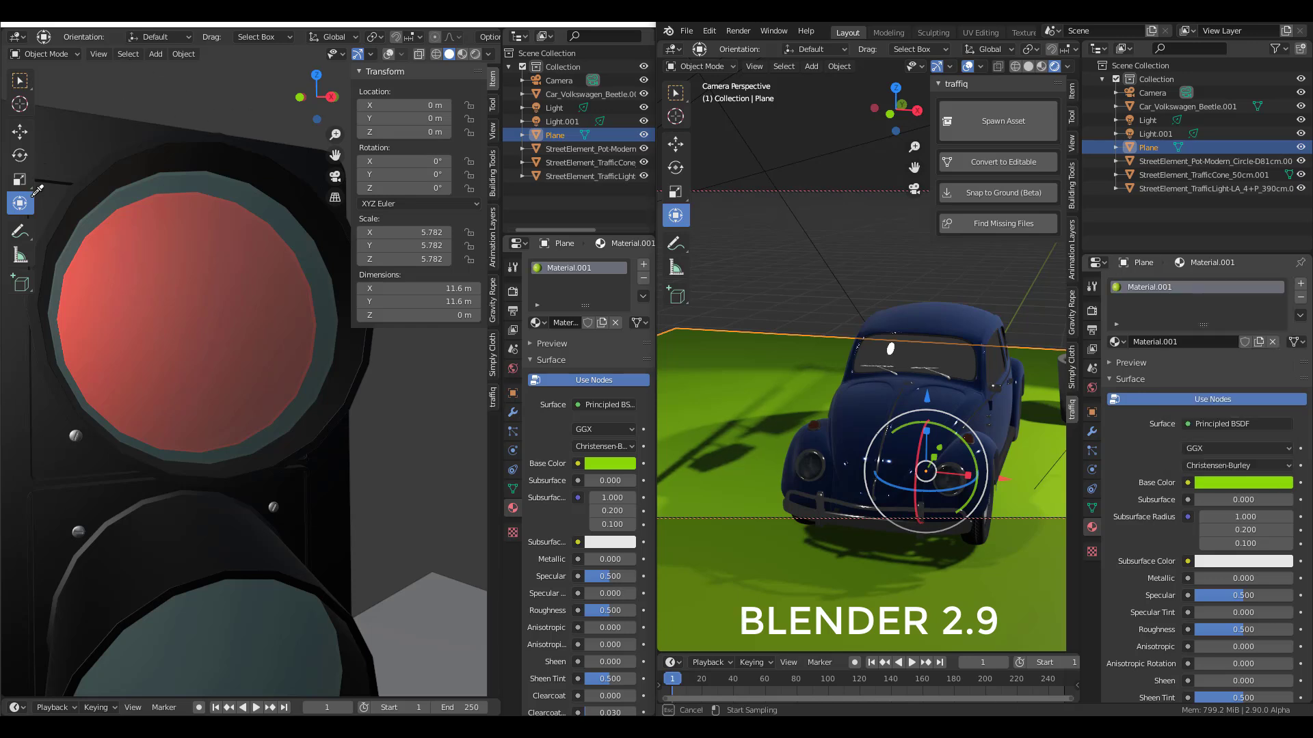
pyautogui.click(19, 257)
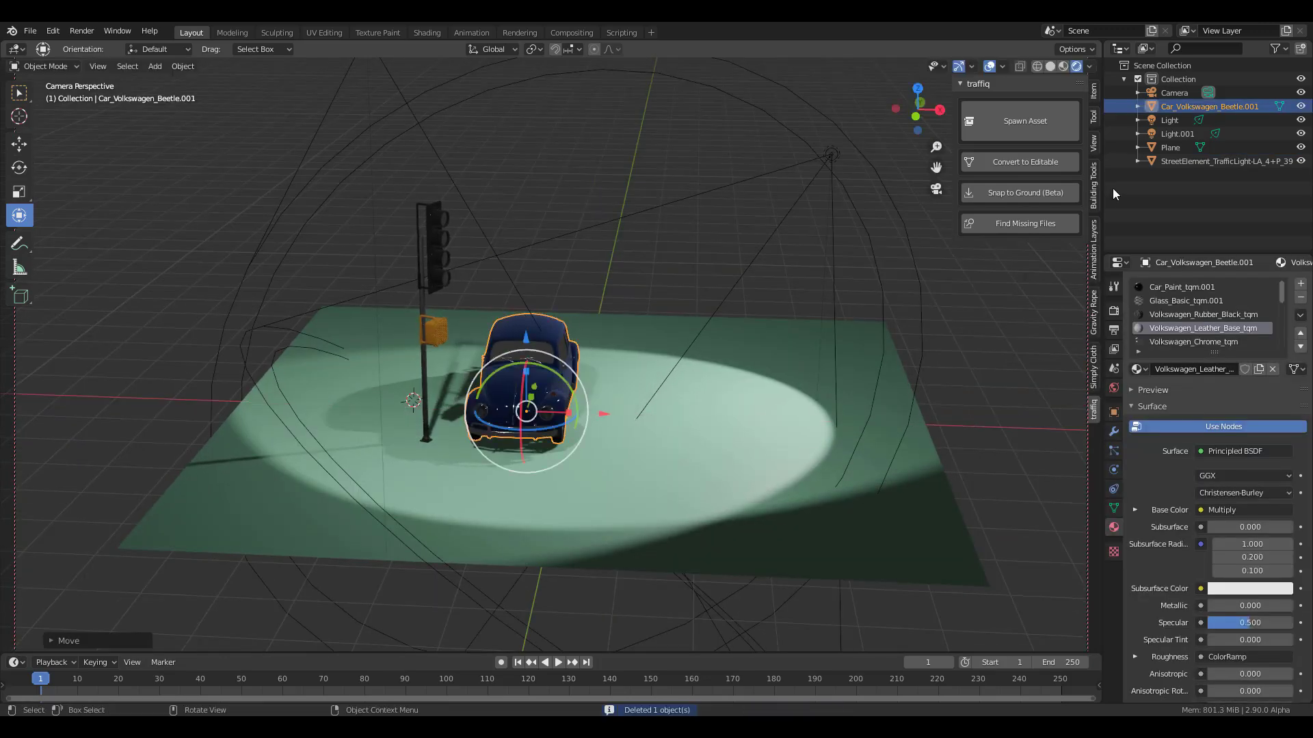
# Step: Spawn the Car_Shelby_Cobra asset from the classic cars category with random color and move it beside the Beetle
pyautogui.click(1025, 121)
pyautogui.click(1038, 168)
pyautogui.click(1036, 214)
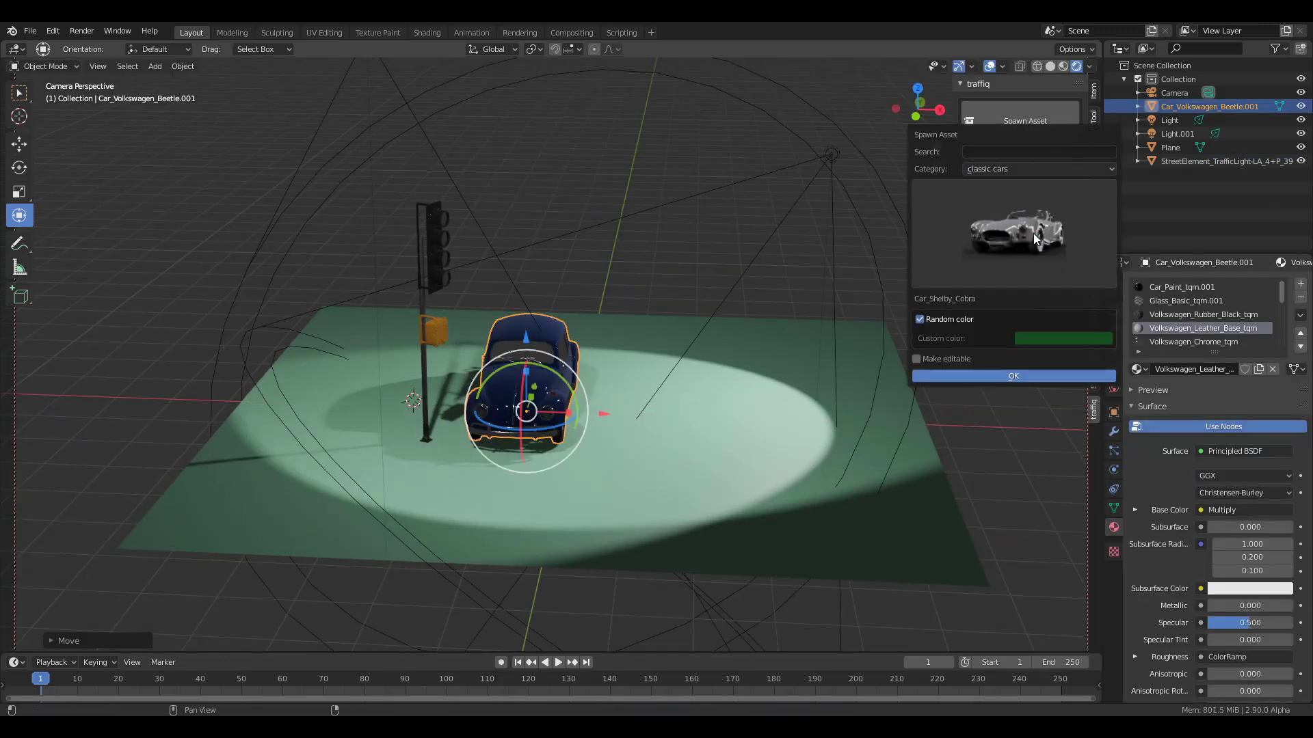
pyautogui.click(1013, 376)
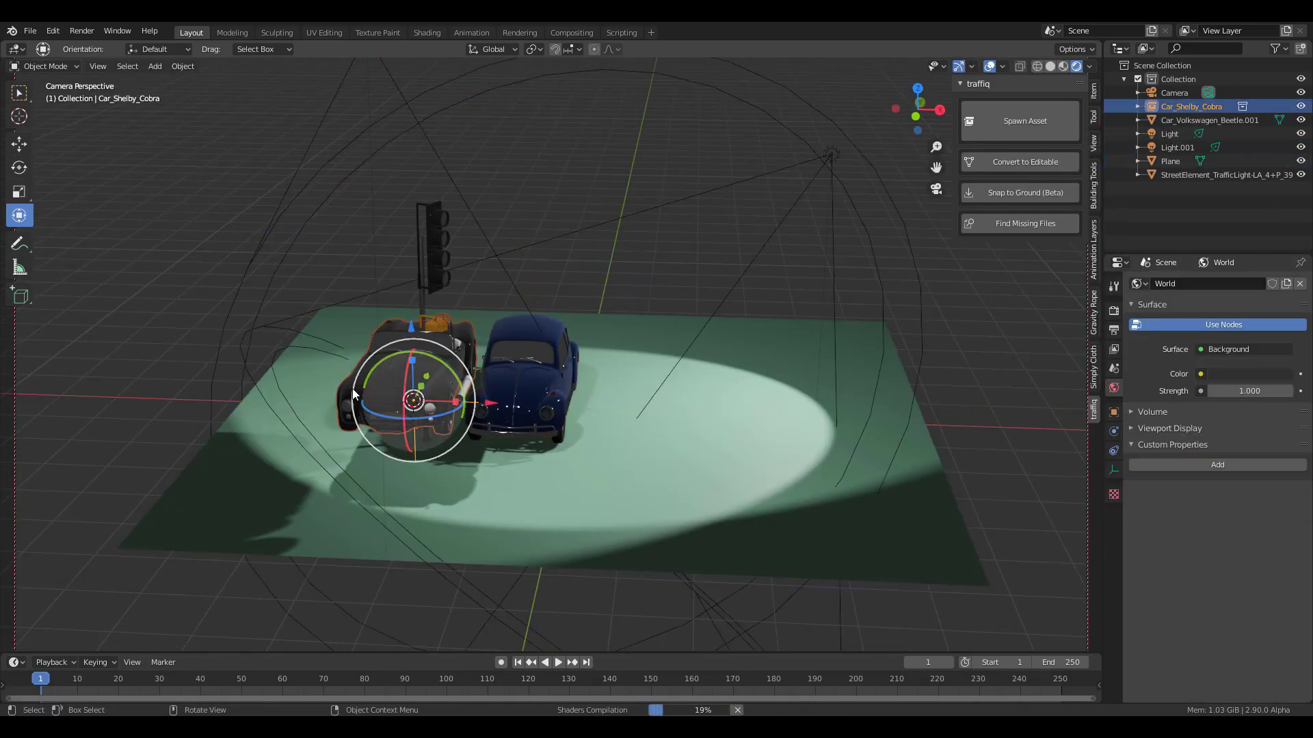
pyautogui.press('g')
pyautogui.click(764, 387)
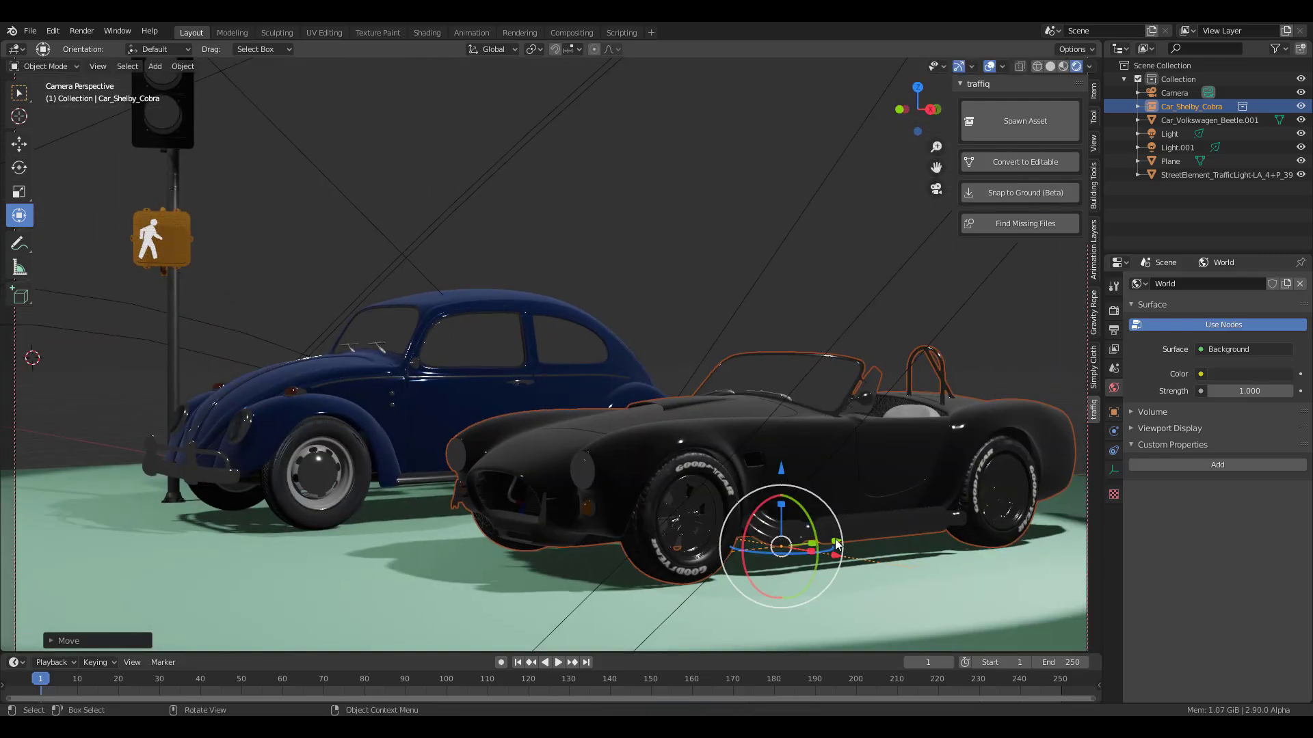
# Step: Switch the render engine to Cycles, set viewport denoising to OptiX AI-Accelerated and view both cars in the rendered viewport
pyautogui.click(1113, 311)
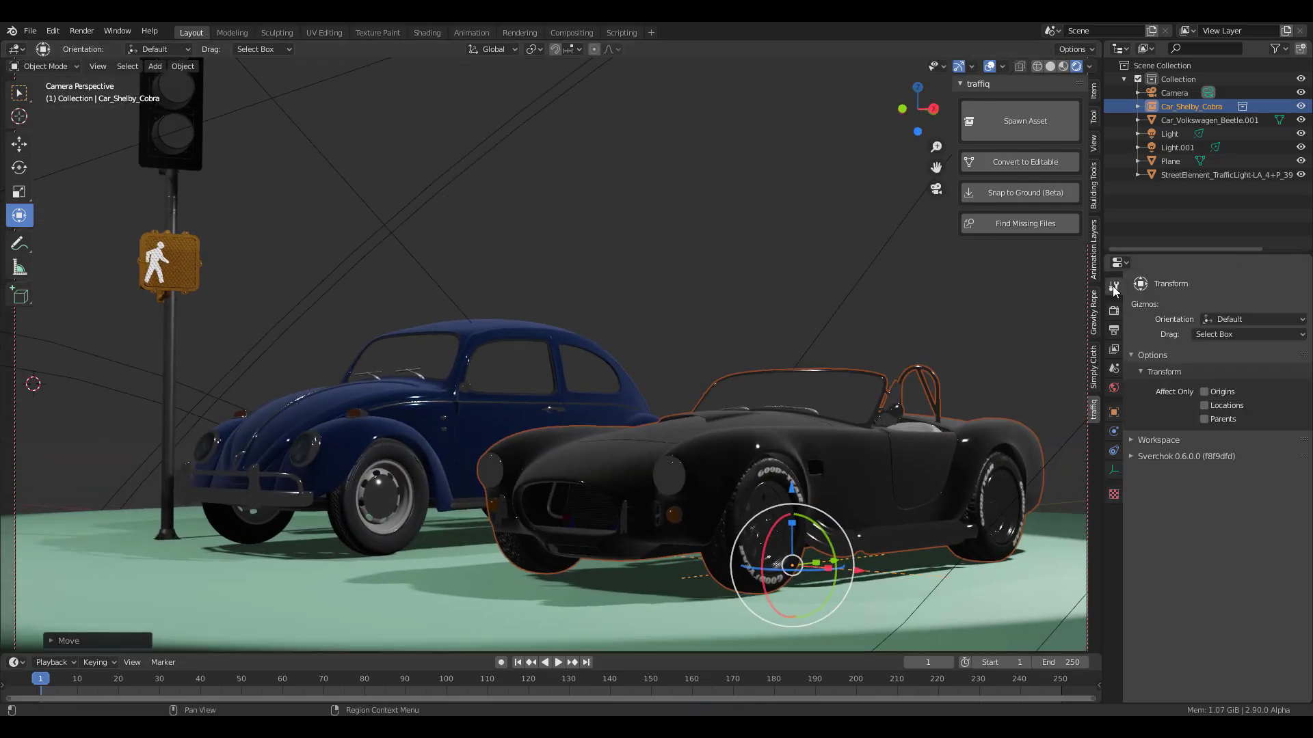
pyautogui.click(1216, 283)
pyautogui.click(1231, 331)
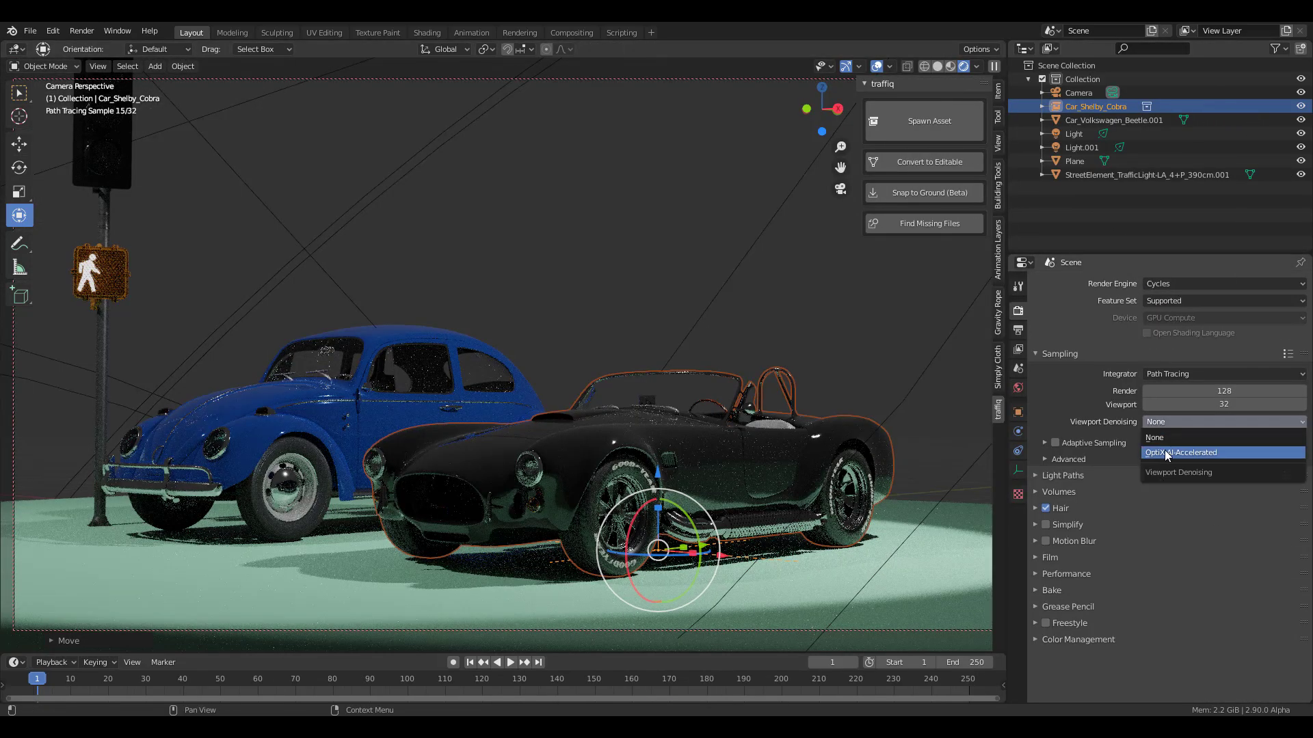
pyautogui.click(1172, 454)
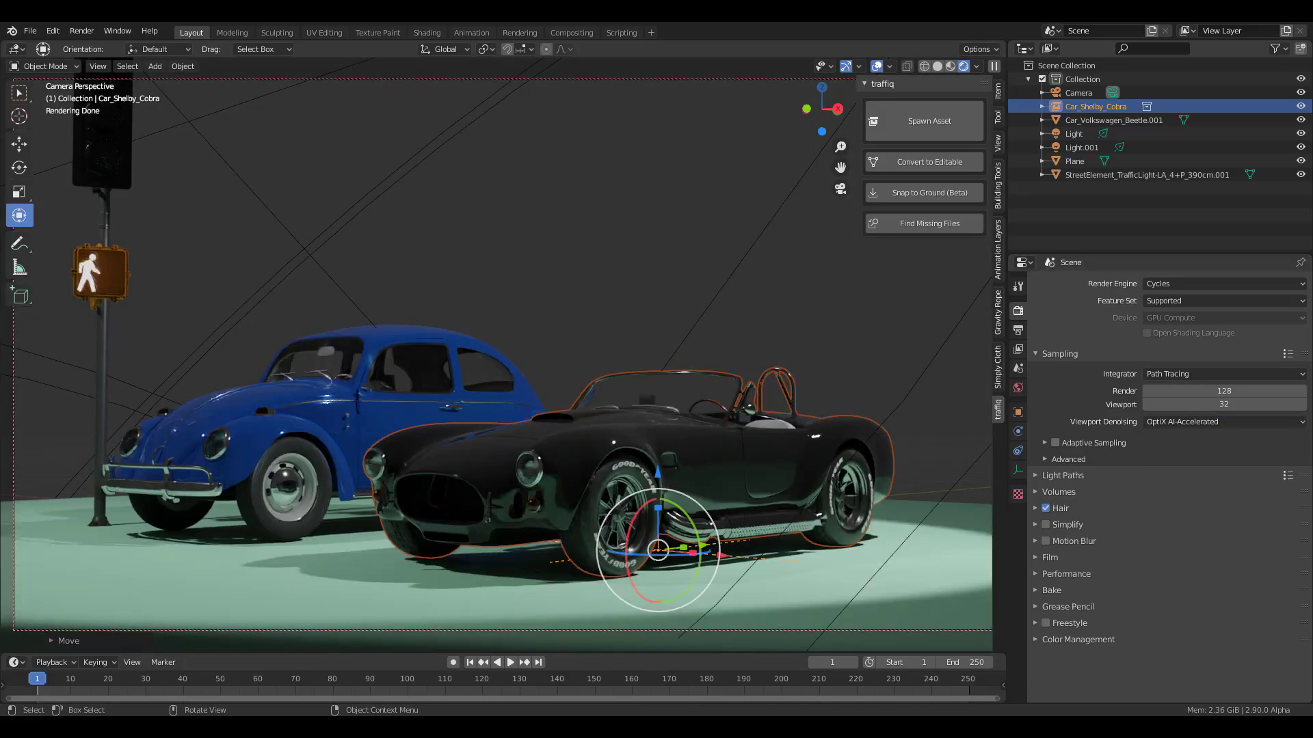
pyautogui.click(593, 334)
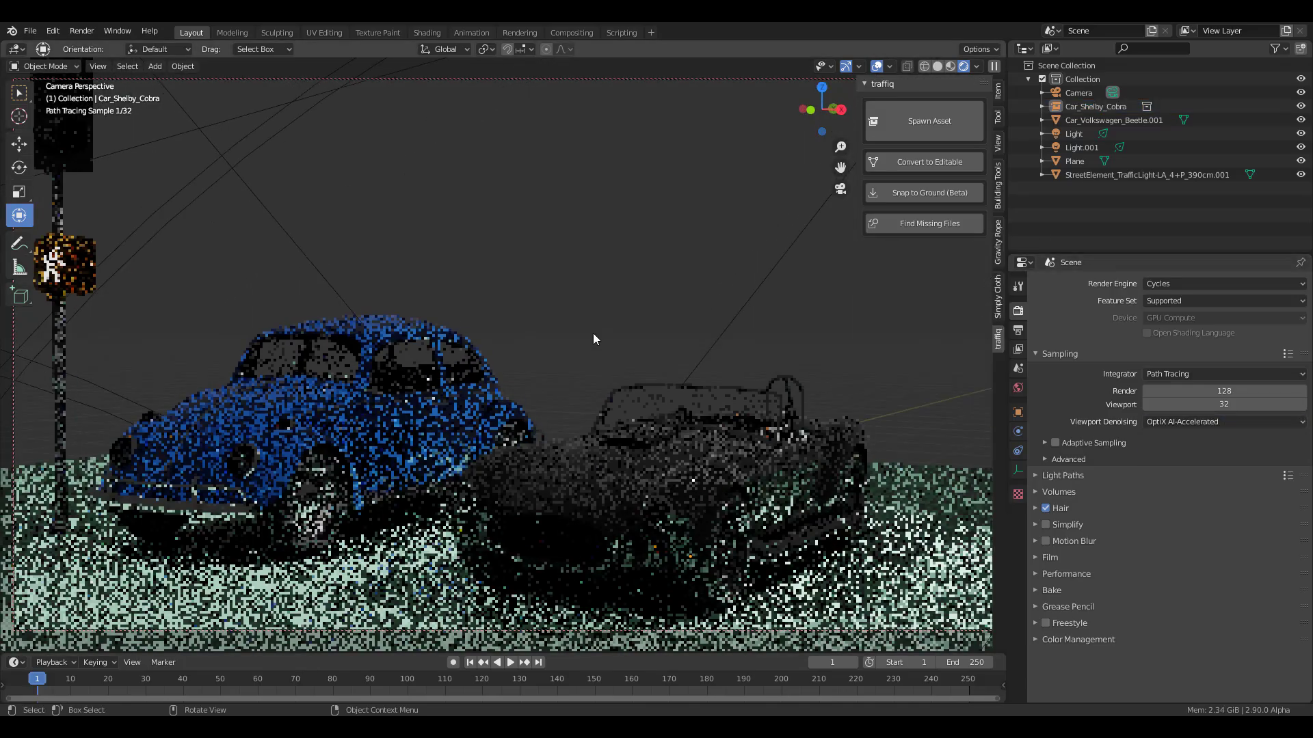
pyautogui.scroll(-2, 650, 445)
pyautogui.moveTo(650, 446)
pyautogui.mouseDown(button='middle')
pyautogui.moveTo(449, 453)
pyautogui.moveTo(588, 498)
pyautogui.moveTo(555, 481)
pyautogui.moveTo(629, 461)
pyautogui.mouseUp(button='middle')
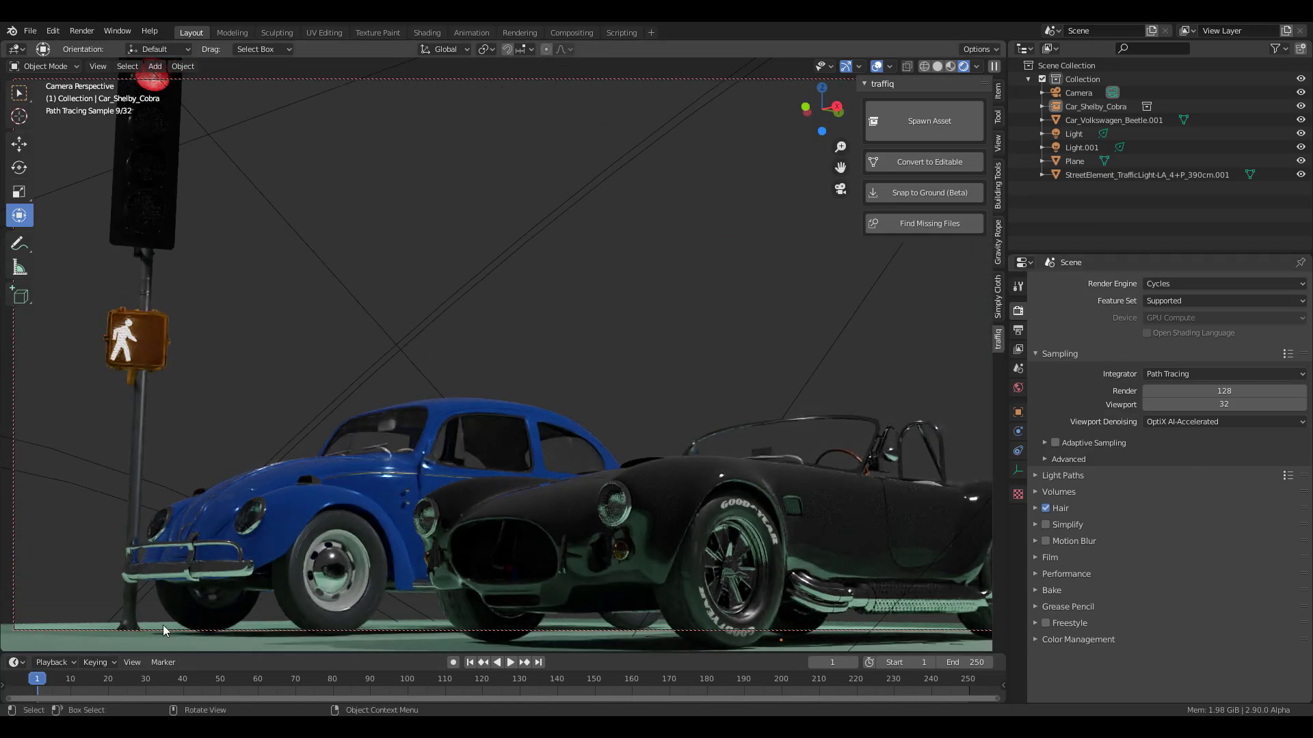
# Step: Show the 3D viewport's view settings, place a Suzanne monkey head in the Cobra's seat and deselect everything
pyautogui.click(383, 639)
pyautogui.click(997, 143)
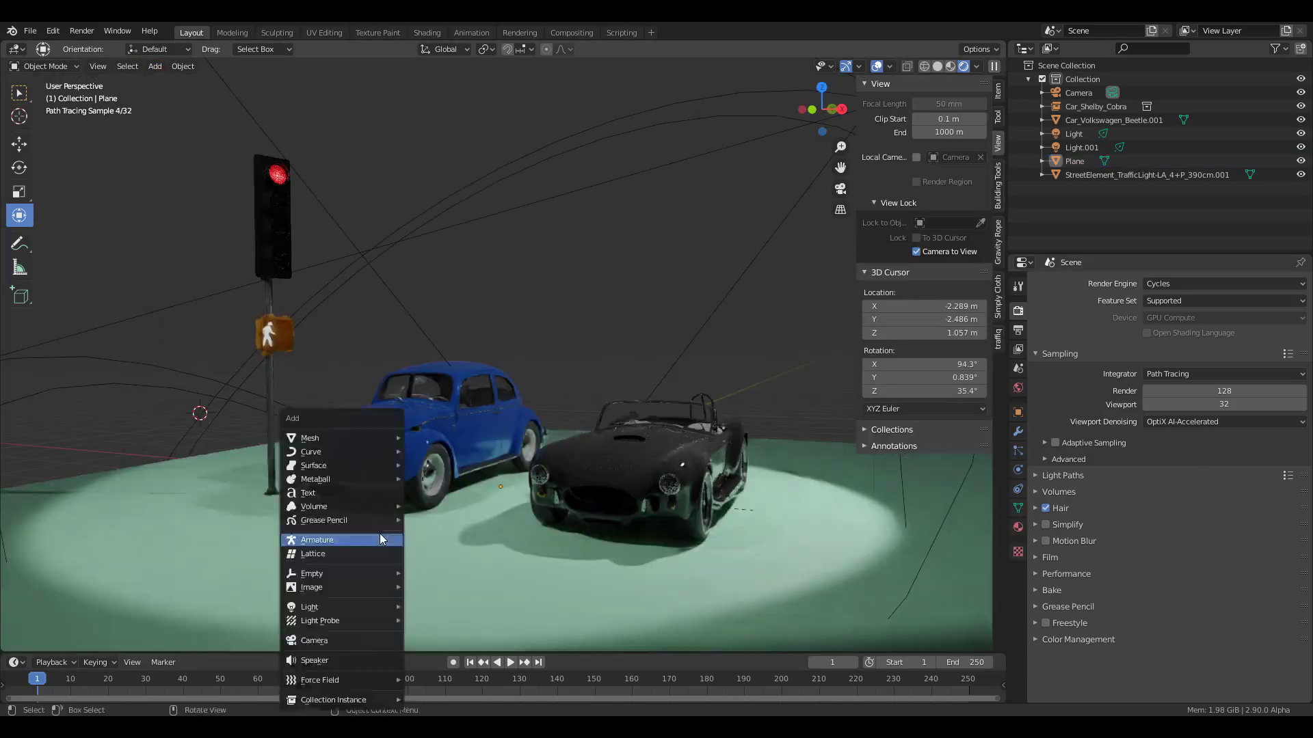
pyautogui.click(379, 533)
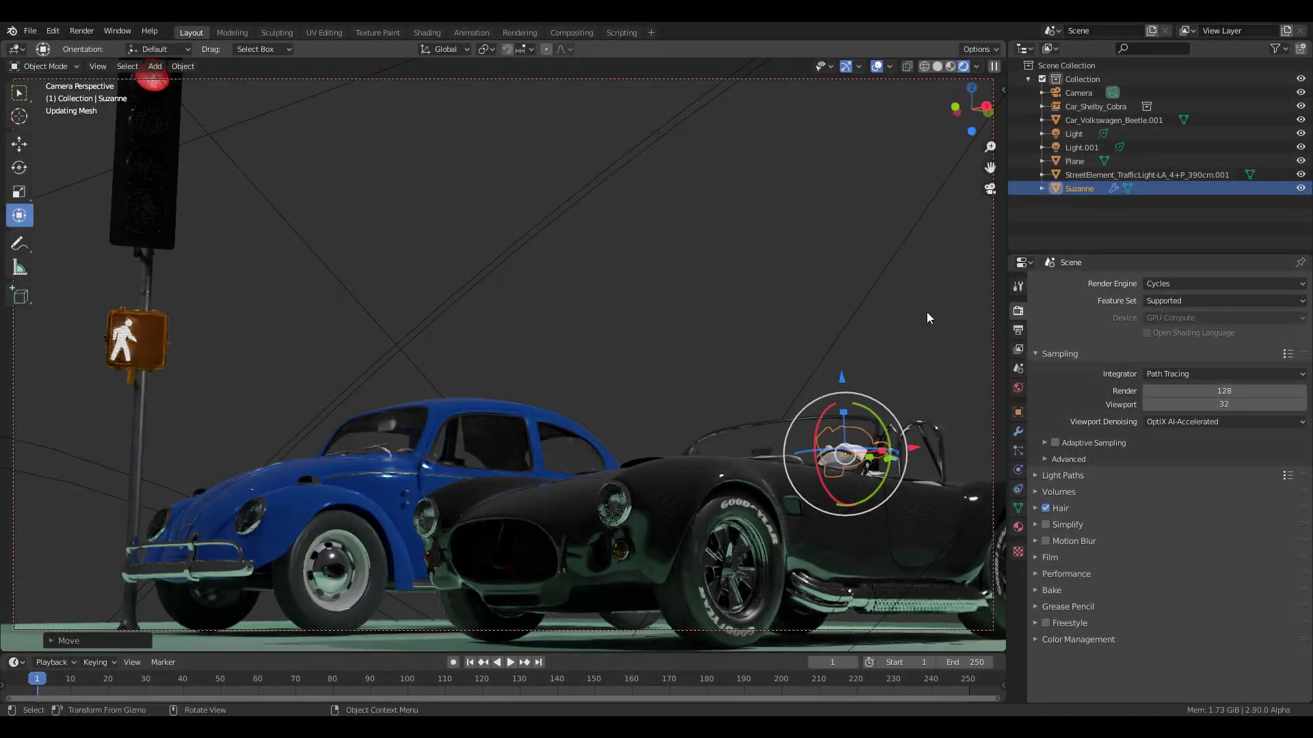
pyautogui.hotkey('alt', 'a')
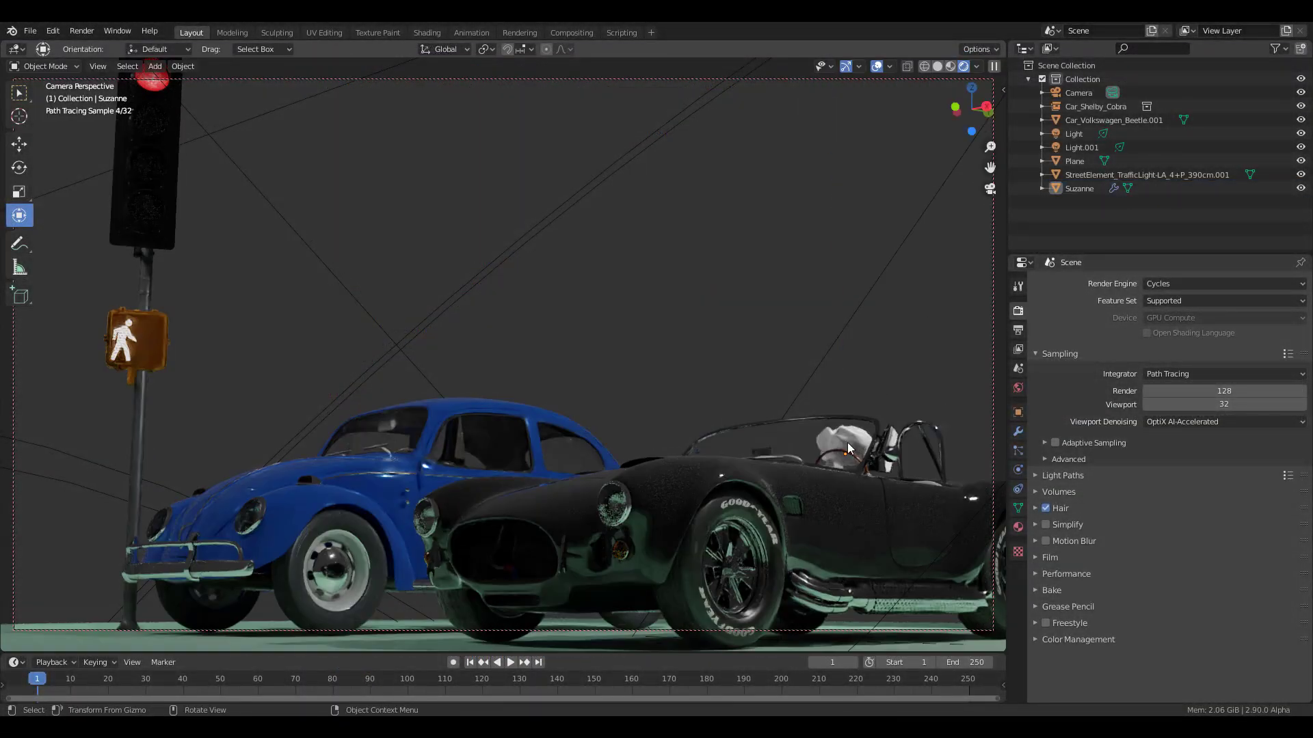
# Step: Select Suzanne, show its material settings and duplicate the head into the Volkswagen Beetle, checking it up close
pyautogui.click(847, 449)
pyautogui.click(1018, 527)
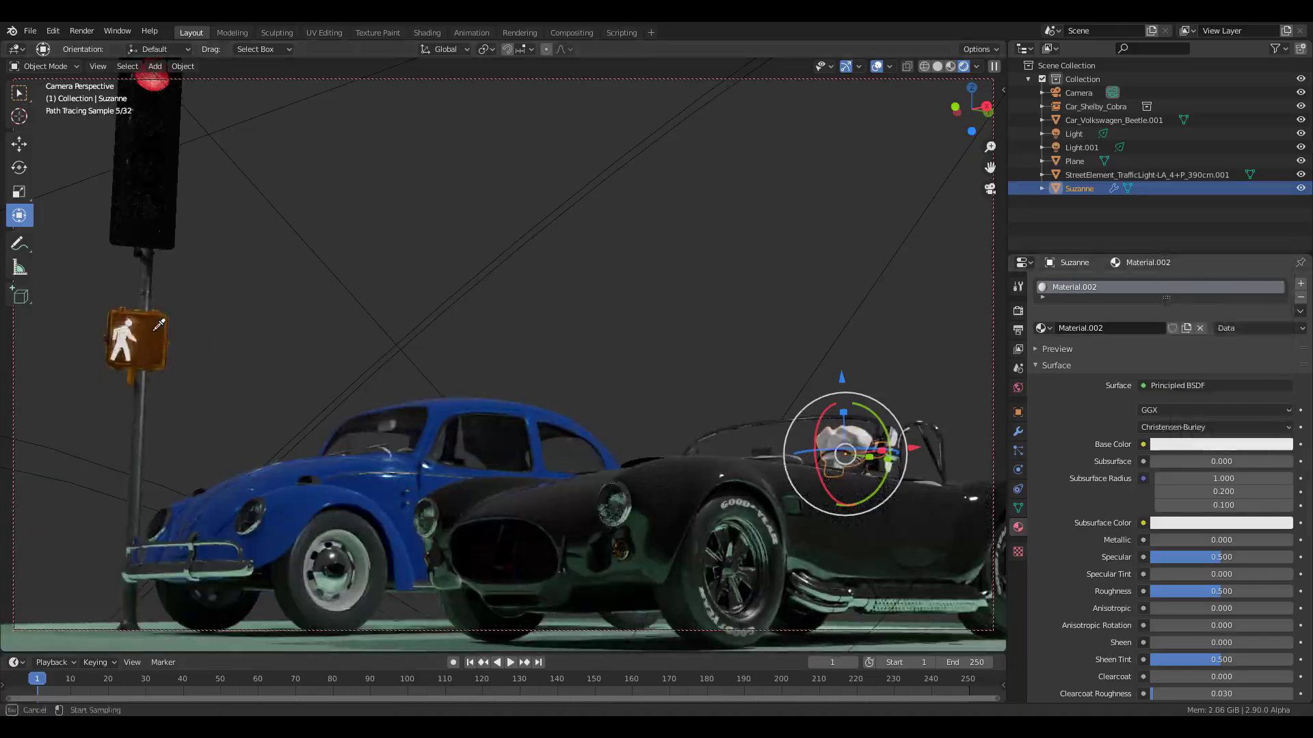
pyautogui.hotkey('shift', 'd')
pyautogui.click(532, 443)
pyautogui.moveTo(519, 355); pyautogui.dragTo(684, 410, button='middle')
pyautogui.moveTo(683, 410); pyautogui.dragTo(745, 438, button='middle')
pyautogui.moveTo(721, 472); pyautogui.dragTo(414, 499)
pyautogui.moveTo(347, 454); pyautogui.dragTo(361, 294)
pyautogui.press('KP_Decimal')
pyautogui.moveTo(786, 434); pyautogui.dragTo(615, 335, button='middle')
pyautogui.moveTo(505, 279); pyautogui.dragTo(504, 147)
# Step: Set the monkey heads' material base color to a pale mint green and return to the camera view
pyautogui.click(1221, 445)
pyautogui.moveTo(1281, 324); pyautogui.dragTo(1280, 263)
pyautogui.click(1281, 387)
pyautogui.click(820, 328)
pyautogui.click(1222, 445)
pyautogui.moveTo(1207, 284); pyautogui.dragTo(1205, 259)
pyautogui.moveTo(1280, 328); pyautogui.dragTo(1280, 250)
pyautogui.press('KP_0')
pyautogui.click(1224, 444)
pyautogui.moveTo(1205, 260); pyautogui.dragTo(1216, 284)
# Step: Adjust the duplicated head inside the Beetle and reselect the original Suzanne
pyautogui.click(533, 328)
pyautogui.click(469, 446)
pyautogui.click(469, 446)
pyautogui.moveTo(508, 451); pyautogui.dragTo(484, 453)
pyautogui.moveTo(605, 444); pyautogui.dragTo(498, 445, button='middle')
pyautogui.click(1078, 188)
# Step: Enlarge the timeline area and turn it into a shader editor showing the World nodes
pyautogui.moveTo(14, 653); pyautogui.dragTo(13, 472)
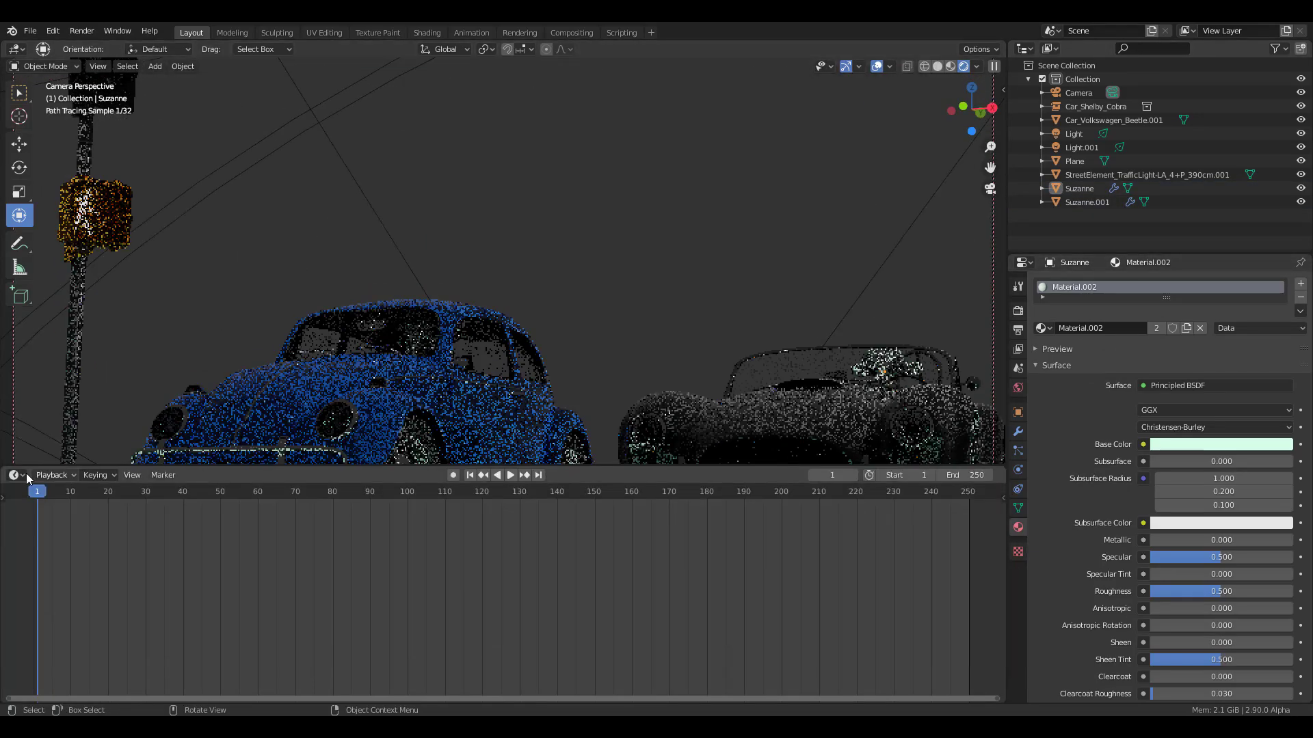
pyautogui.click(14, 476)
pyautogui.click(48, 559)
pyautogui.click(63, 475)
pyautogui.click(65, 504)
# Step: Add a Sky Texture node to the world and connect its color output to the Background node's color
pyautogui.hotkey('shift', 'a')
pyautogui.click(253, 562)
pyautogui.write('sky')
pyautogui.press('Return')
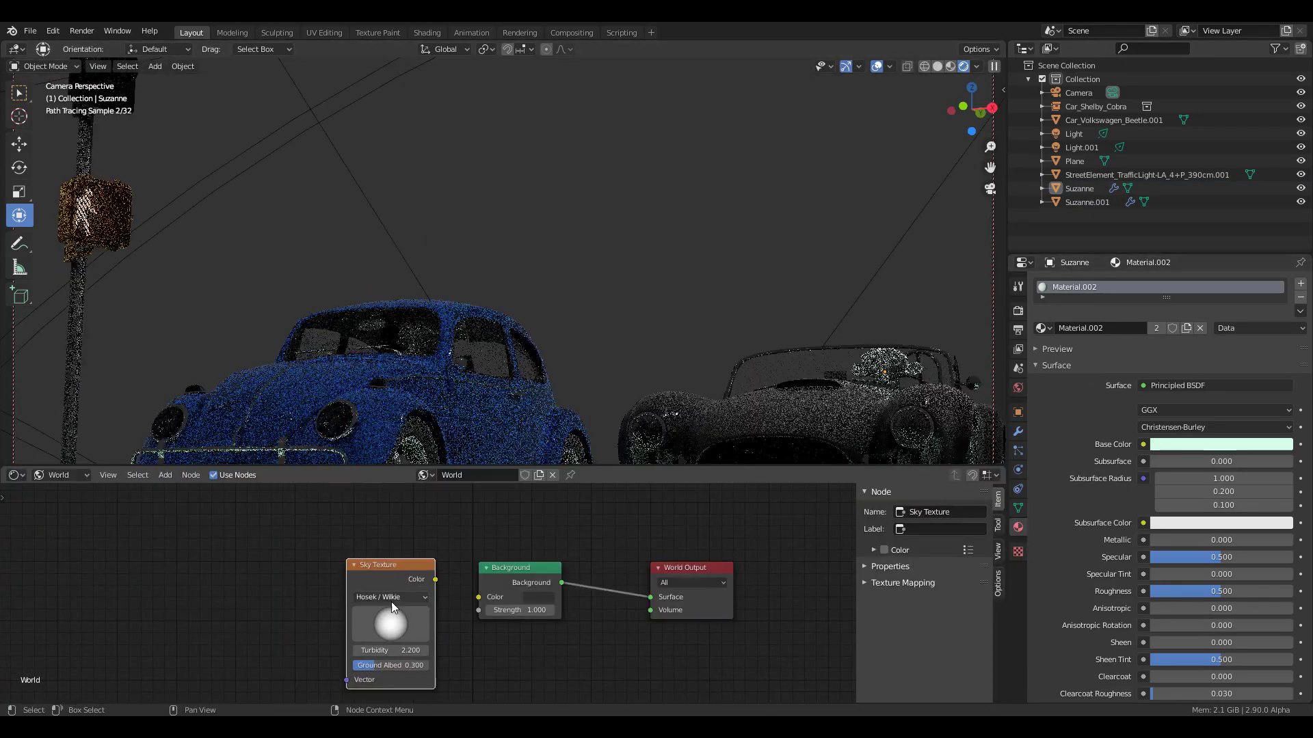
pyautogui.click(387, 623)
pyautogui.moveTo(435, 580); pyautogui.dragTo(478, 597)
pyautogui.moveTo(572, 465); pyautogui.dragTo(572, 607)
pyautogui.moveTo(383, 636); pyautogui.dragTo(349, 669)
pyautogui.click(1087, 203)
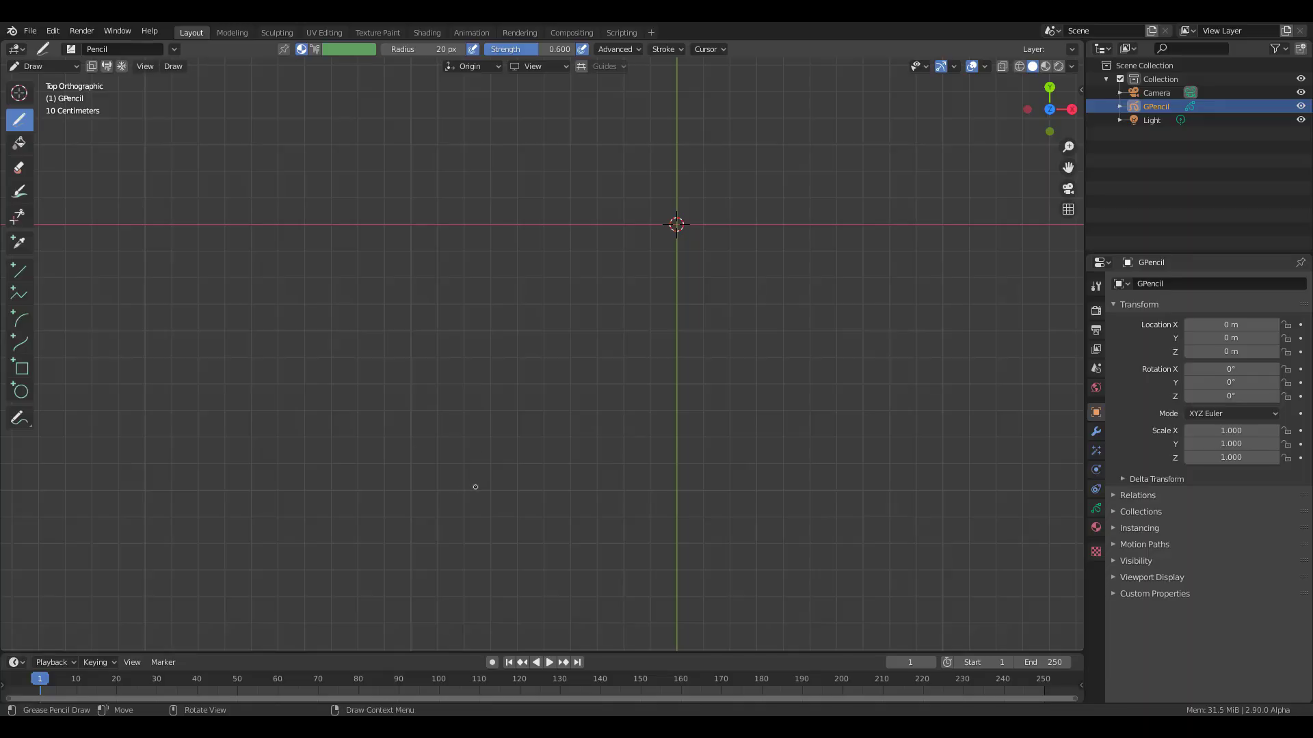
# Step: Draw a closed leaf-shaped Grease Pencil stroke and, in Edit Mode, enable its material's fill and disable the stroke
pyautogui.moveTo(472, 488)
pyautogui.mouseDown()
pyautogui.moveTo(653, 367)
pyautogui.moveTo(755, 471)
pyautogui.moveTo(469, 535)
pyautogui.mouseUp()
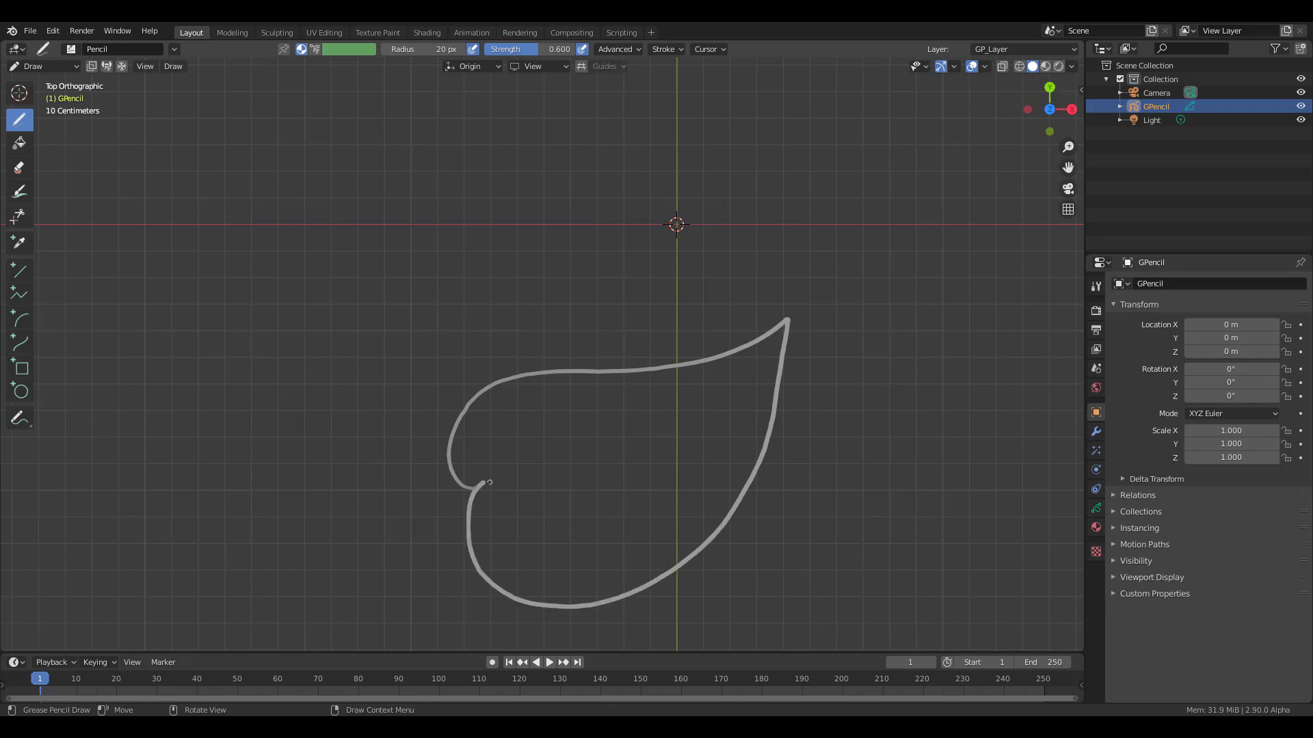
pyautogui.click(63, 69)
pyautogui.click(56, 97)
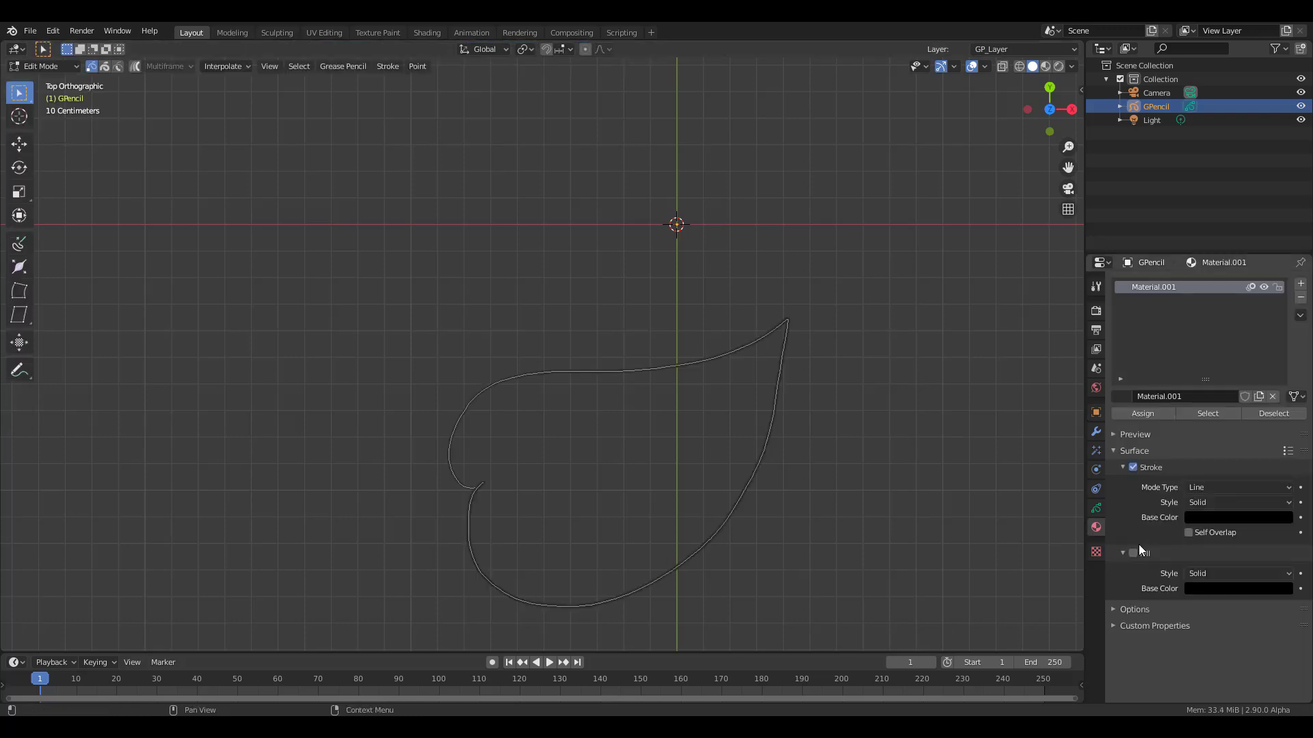
pyautogui.click(1134, 552)
pyautogui.click(1134, 467)
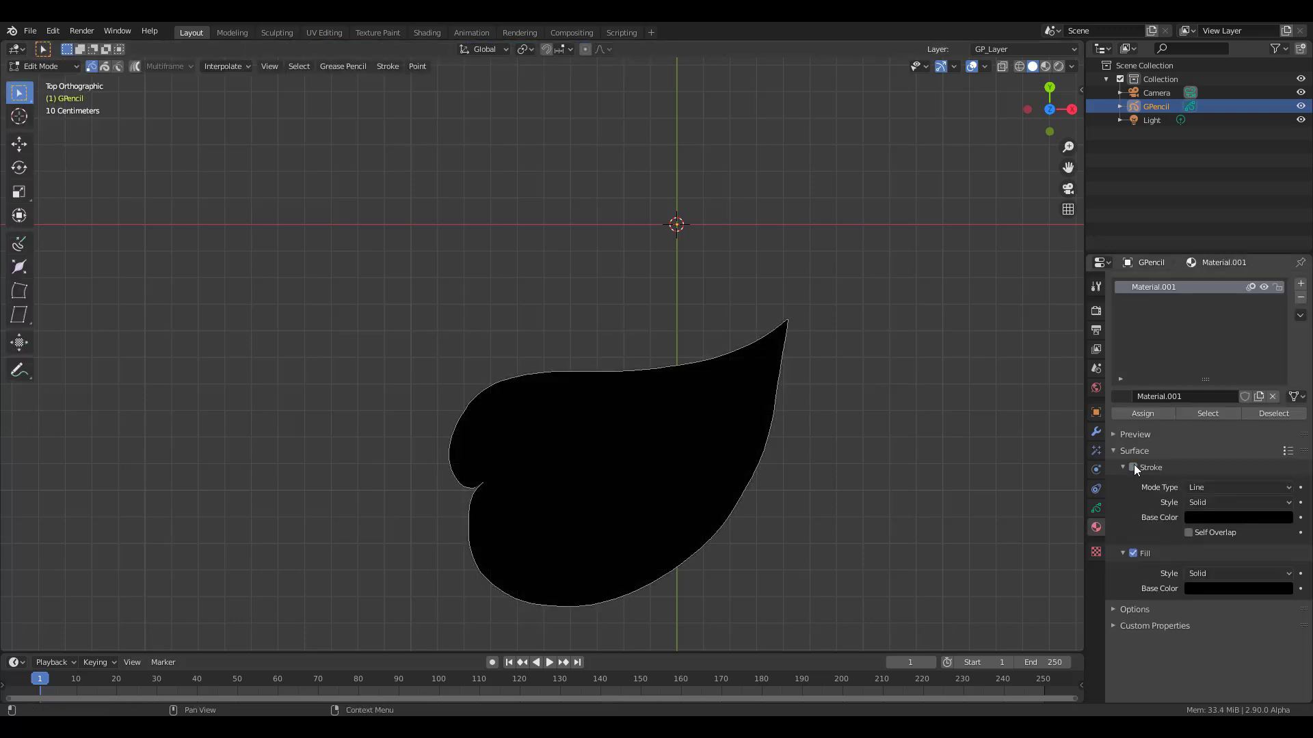
# Step: Set the leaf material's fill base color to bright green
pyautogui.click(1210, 588)
pyautogui.moveTo(1281, 457); pyautogui.dragTo(1235, 438)
pyautogui.scroll(2, 707, 380)
pyautogui.scroll(2, 708, 384)
pyautogui.moveTo(721, 471); pyautogui.dragTo(740, 531)
pyautogui.scroll(-1, 740, 532)
pyautogui.click(1215, 590)
pyautogui.moveTo(1198, 419); pyautogui.dragTo(1193, 398)
pyautogui.moveTo(1003, 510); pyautogui.dragTo(957, 478, button='middle')
pyautogui.scroll(-4, 981, 576)
pyautogui.click(1216, 589)
pyautogui.moveTo(1191, 455); pyautogui.dragTo(1180, 426)
# Step: Select the leaf stroke by its filled area, trying both point and box selection
pyautogui.moveTo(626, 490); pyautogui.dragTo(717, 503, button='middle')
pyautogui.scroll(3, 718, 503)
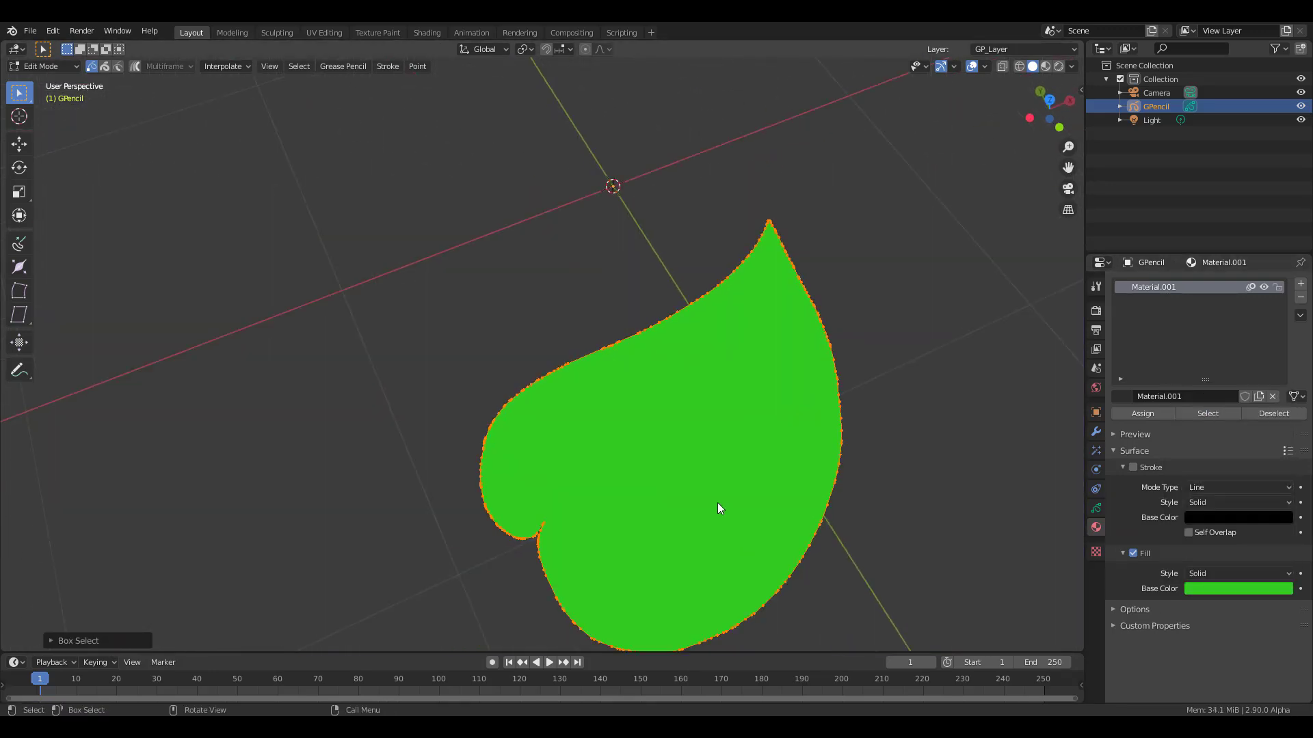
pyautogui.click(732, 433)
pyautogui.moveTo(640, 421); pyautogui.dragTo(688, 460)
pyautogui.moveTo(687, 278); pyautogui.dragTo(748, 331)
pyautogui.moveTo(690, 410); pyautogui.dragTo(669, 433)
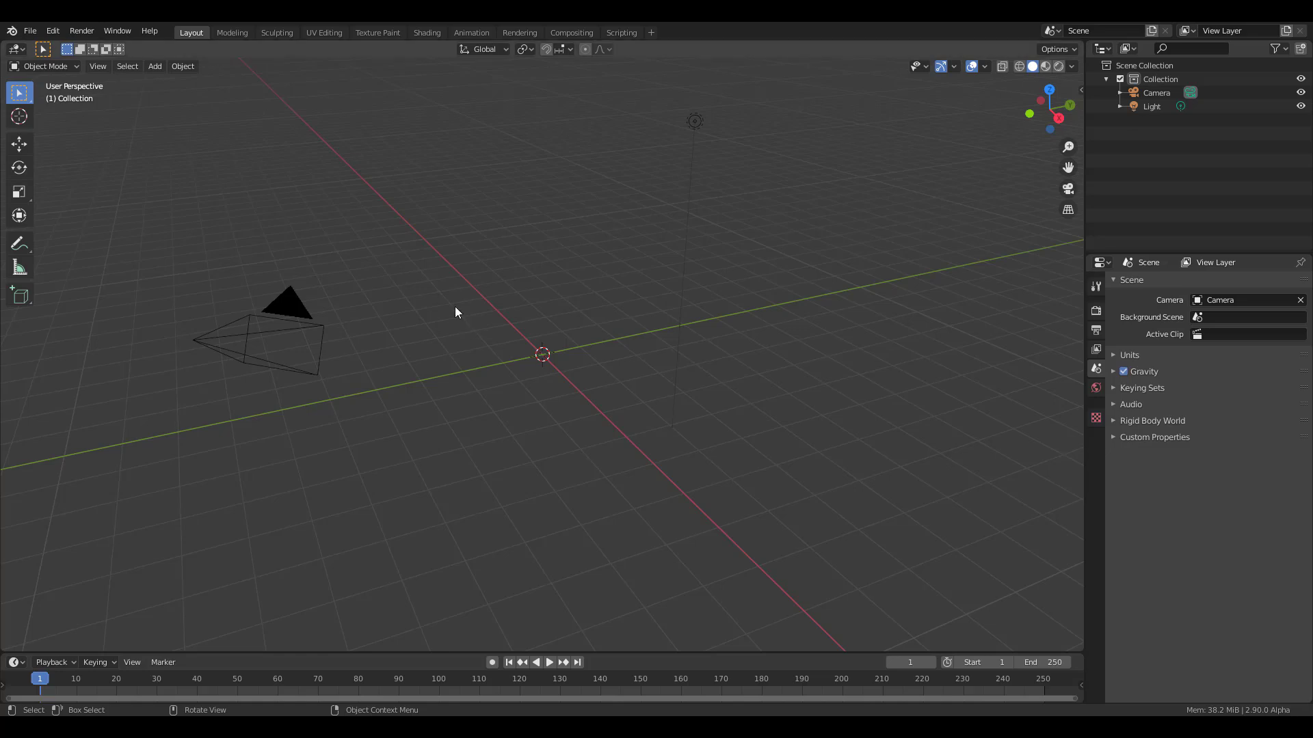
# Step: Spawn the Car_Audi_R8 asset from the contemporary cars category of the traffiq add-on with a random color
pyautogui.press('n')
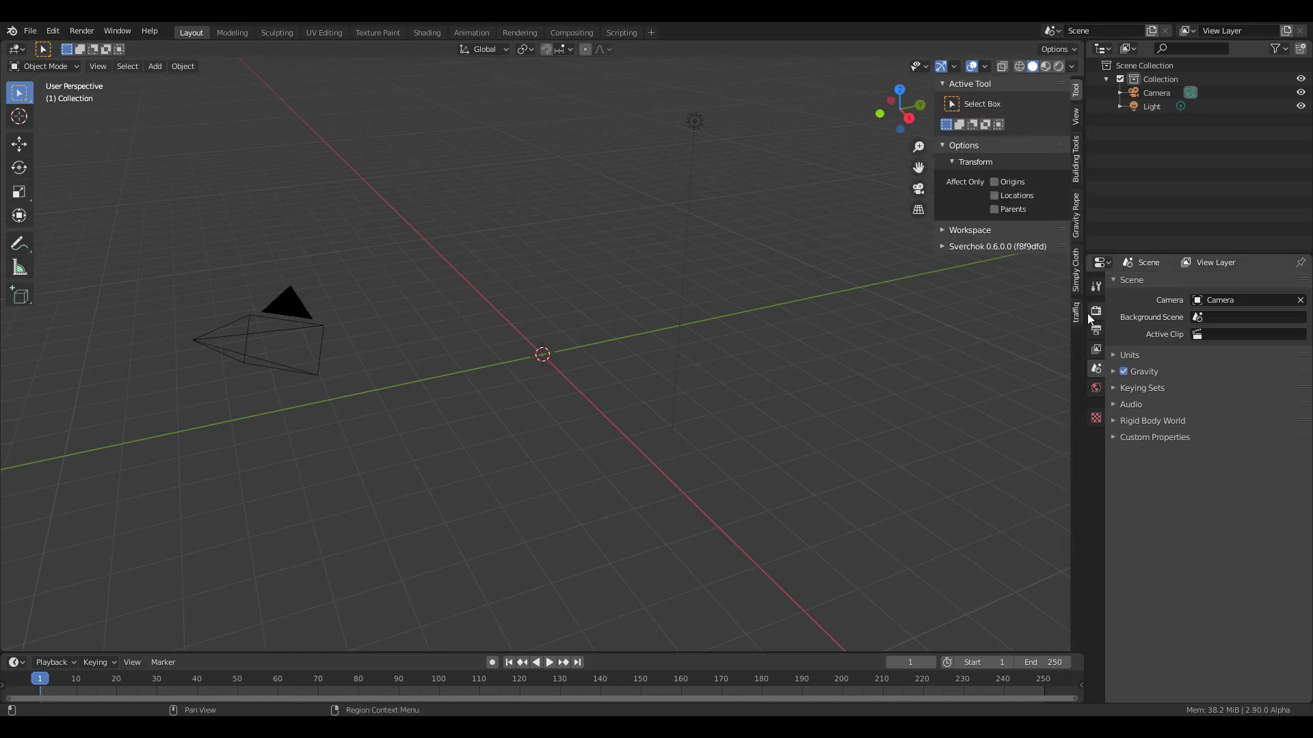
pyautogui.click(1075, 311)
pyautogui.click(1031, 125)
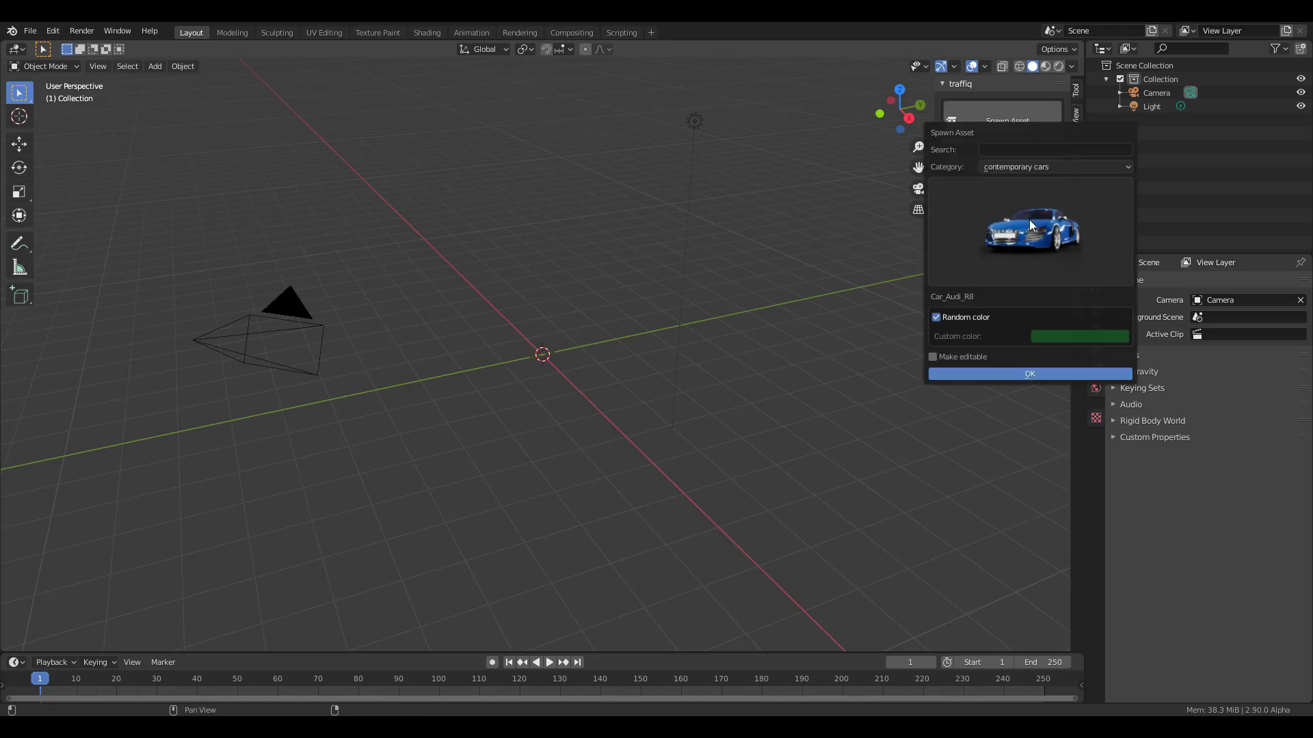
pyautogui.click(1002, 374)
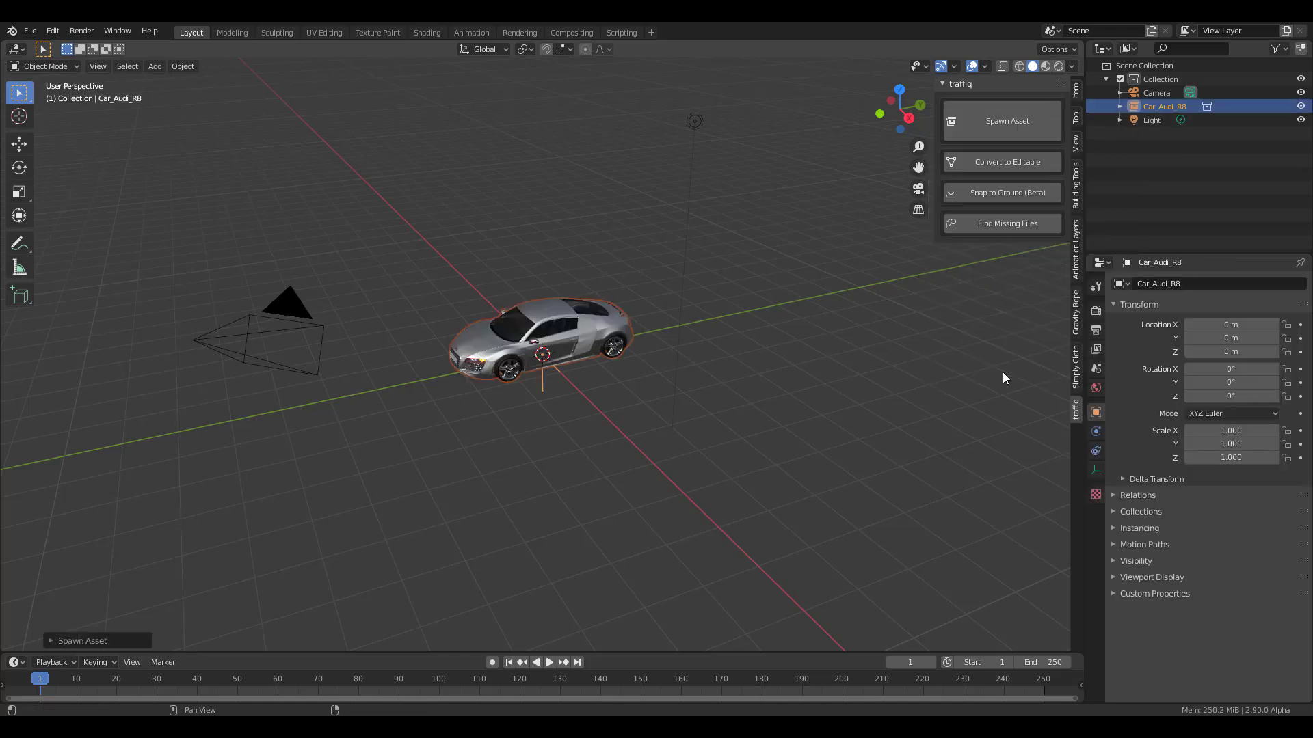
pyautogui.moveTo(514, 398); pyautogui.dragTo(711, 440, button='middle')
pyautogui.scroll(5, 586, 350)
pyautogui.scroll(-5, 588, 350)
# Step: Add a plane under the car and scale it up to about 10.4 as a ground surface
pyautogui.hotkey('shift', 'a')
pyautogui.moveTo(724, 430)
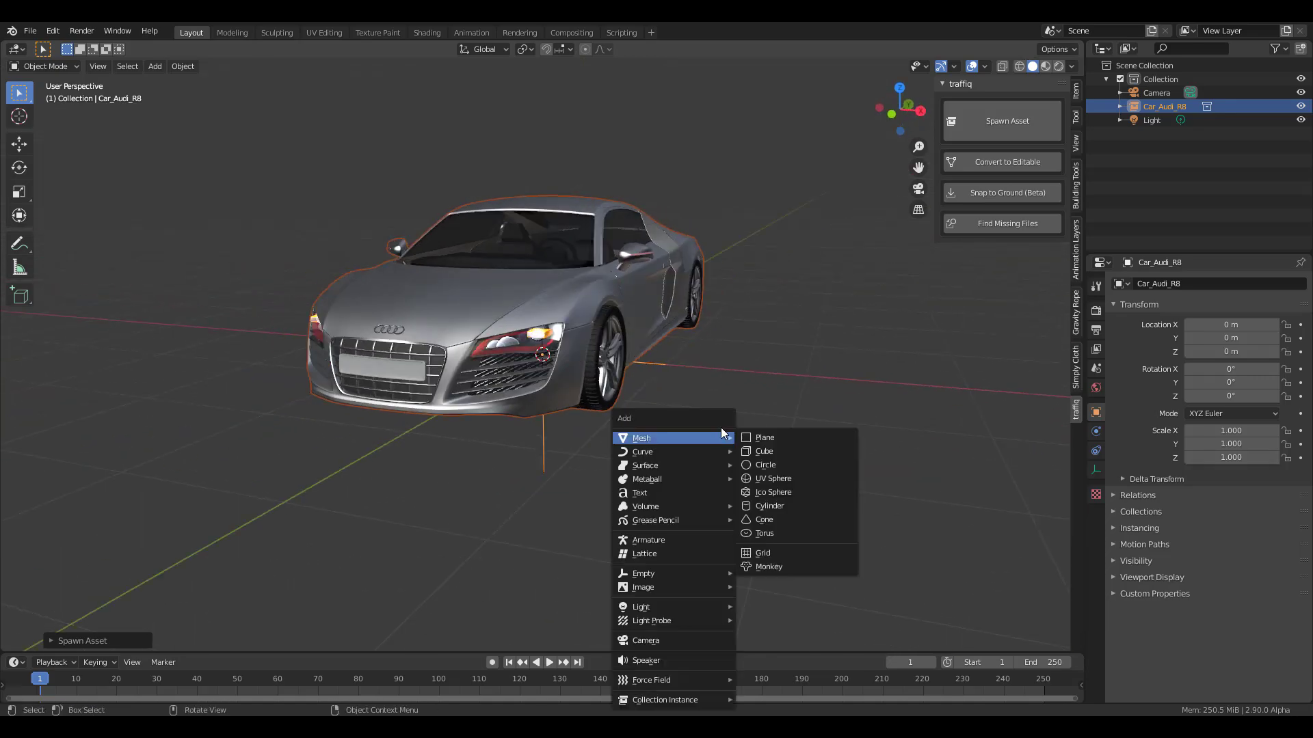
pyautogui.click(819, 435)
pyautogui.scroll(-5, 702, 455)
pyautogui.press('s')
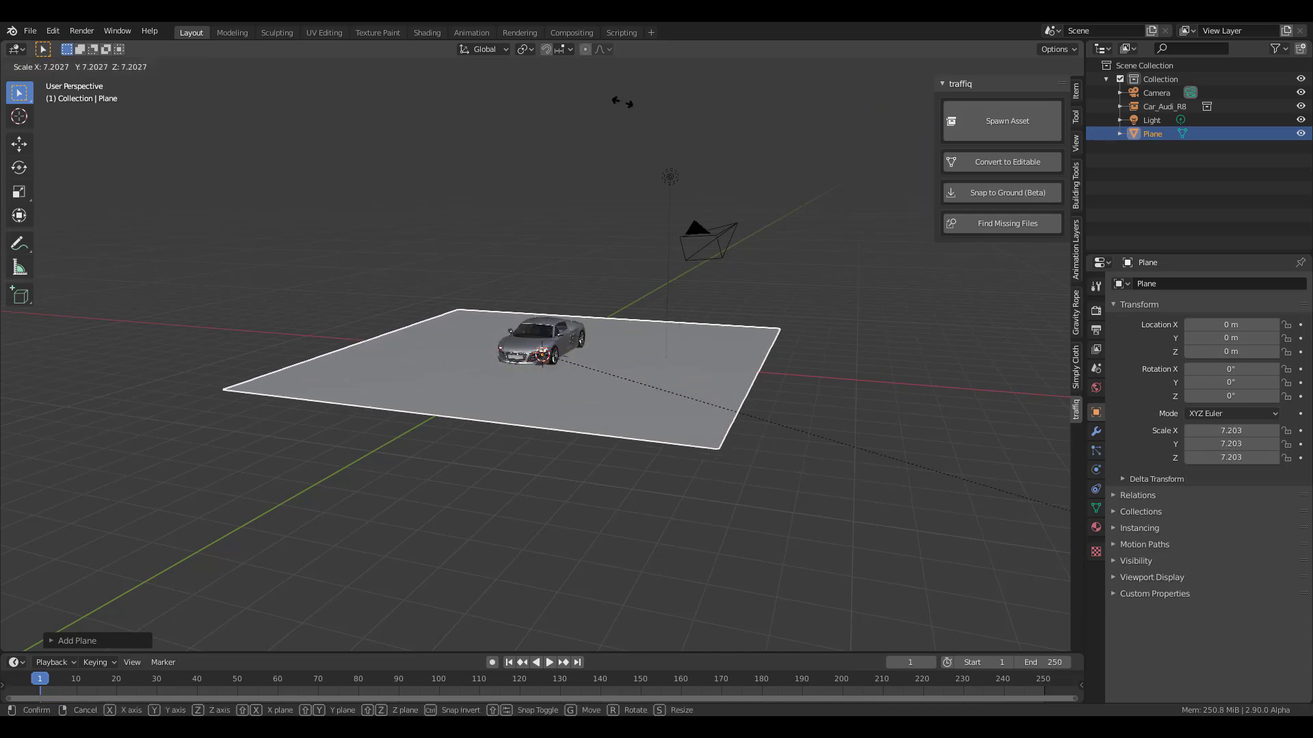
pyautogui.click(1016, 443)
pyautogui.scroll(8, 975, 277)
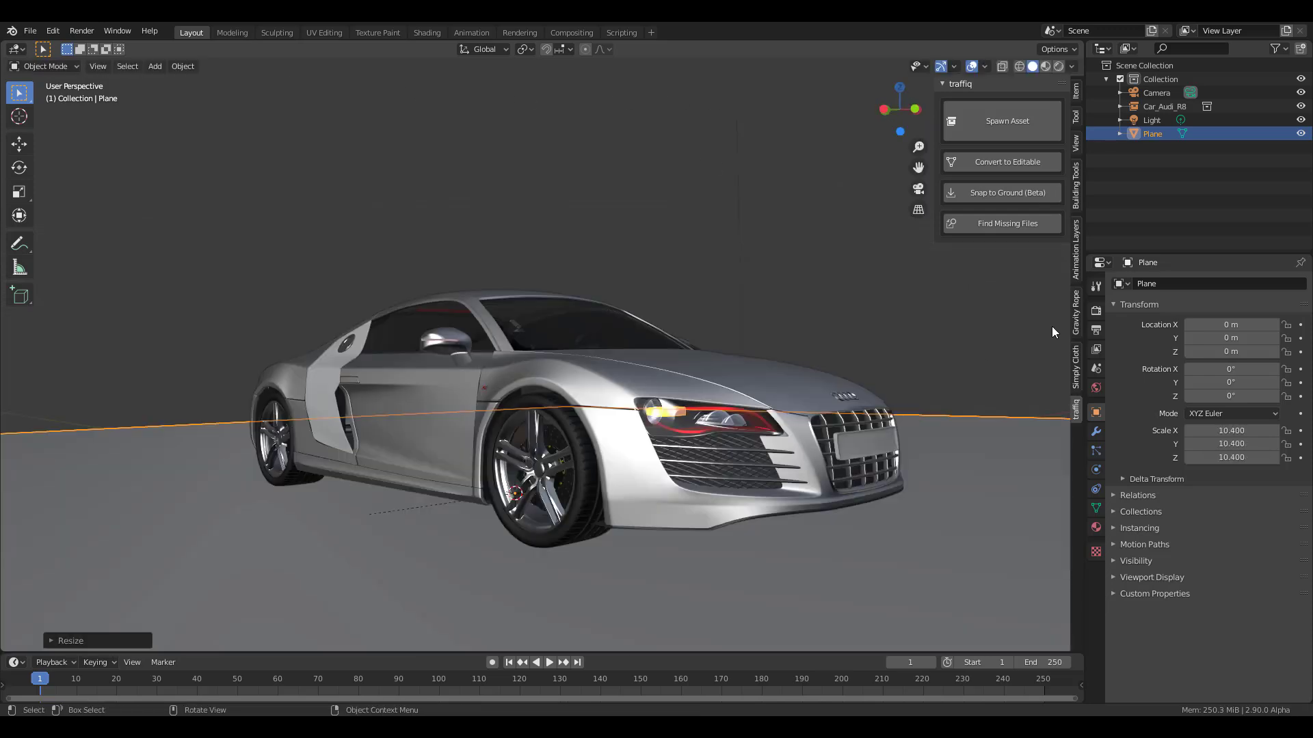
# Step: Show the viewport in Rendered shading and turn the enlarged timeline area into a Shader Editor displaying the world nodes
pyautogui.click(1059, 67)
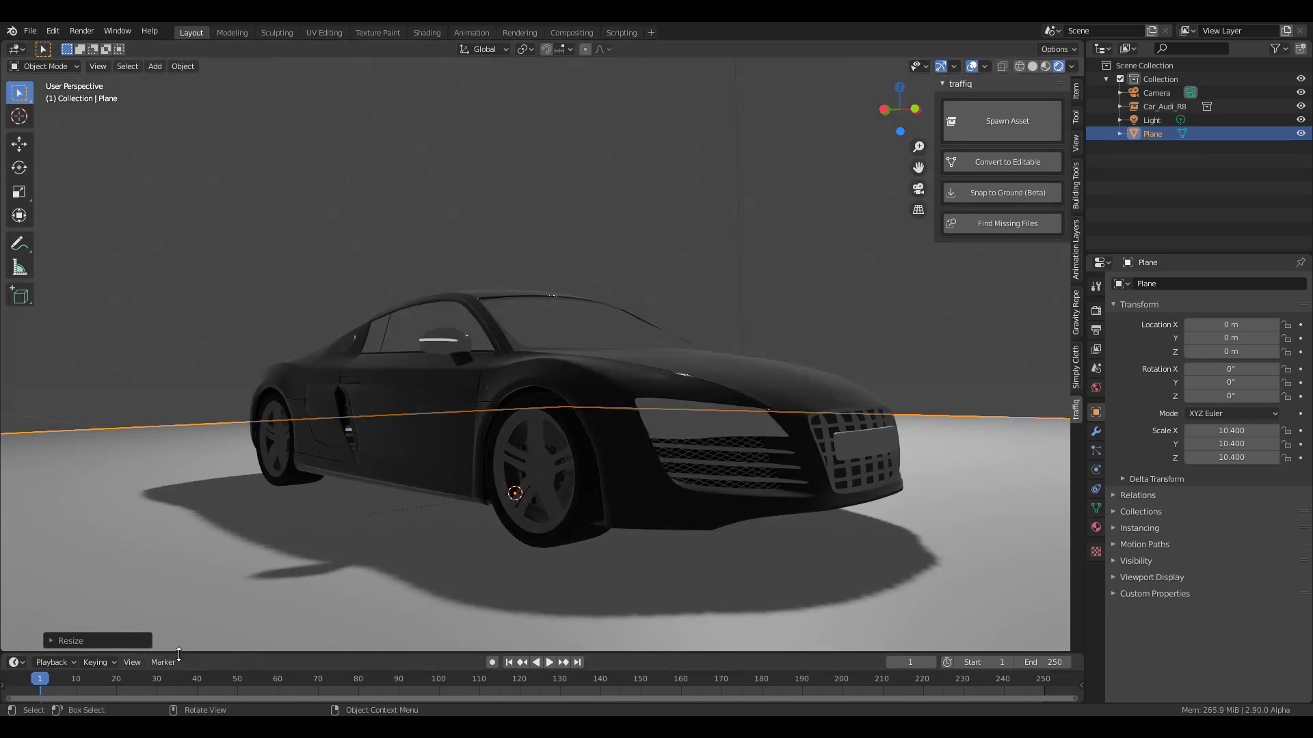
pyautogui.moveTo(177, 652); pyautogui.dragTo(177, 364)
pyautogui.click(15, 373)
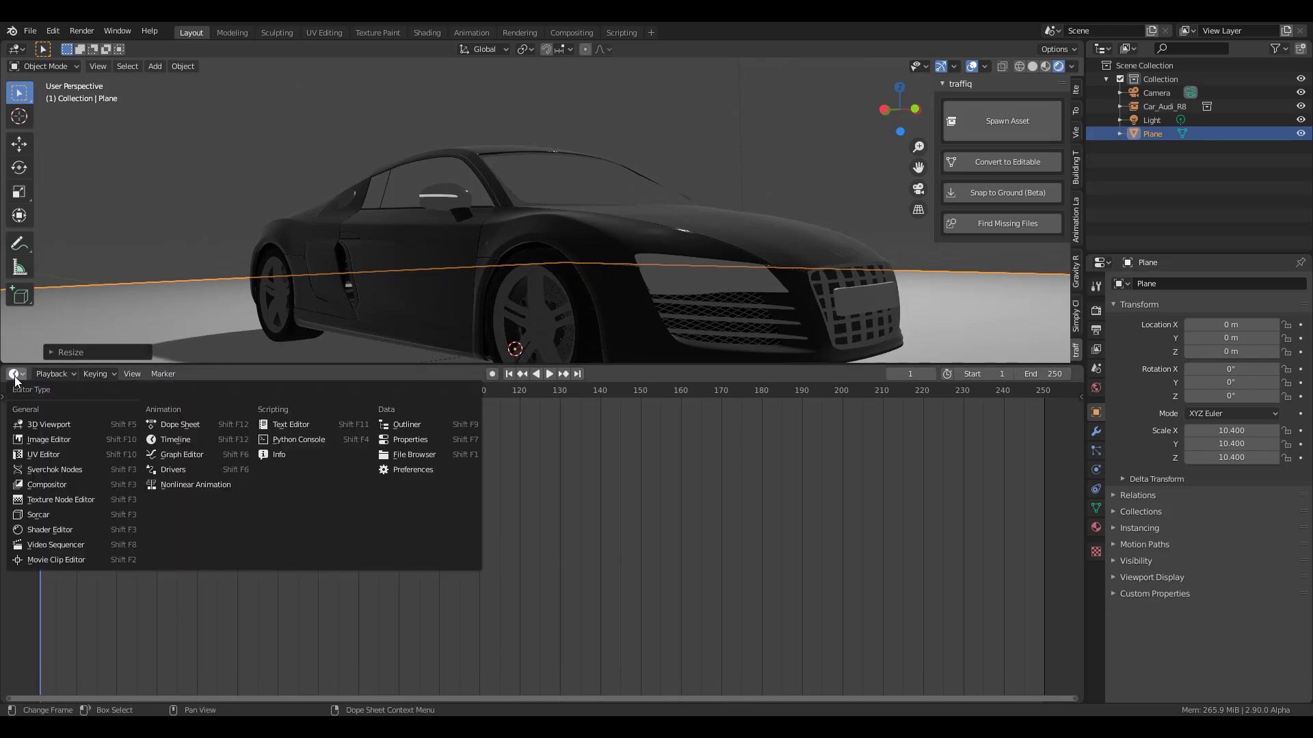
pyautogui.click(62, 529)
pyautogui.click(60, 374)
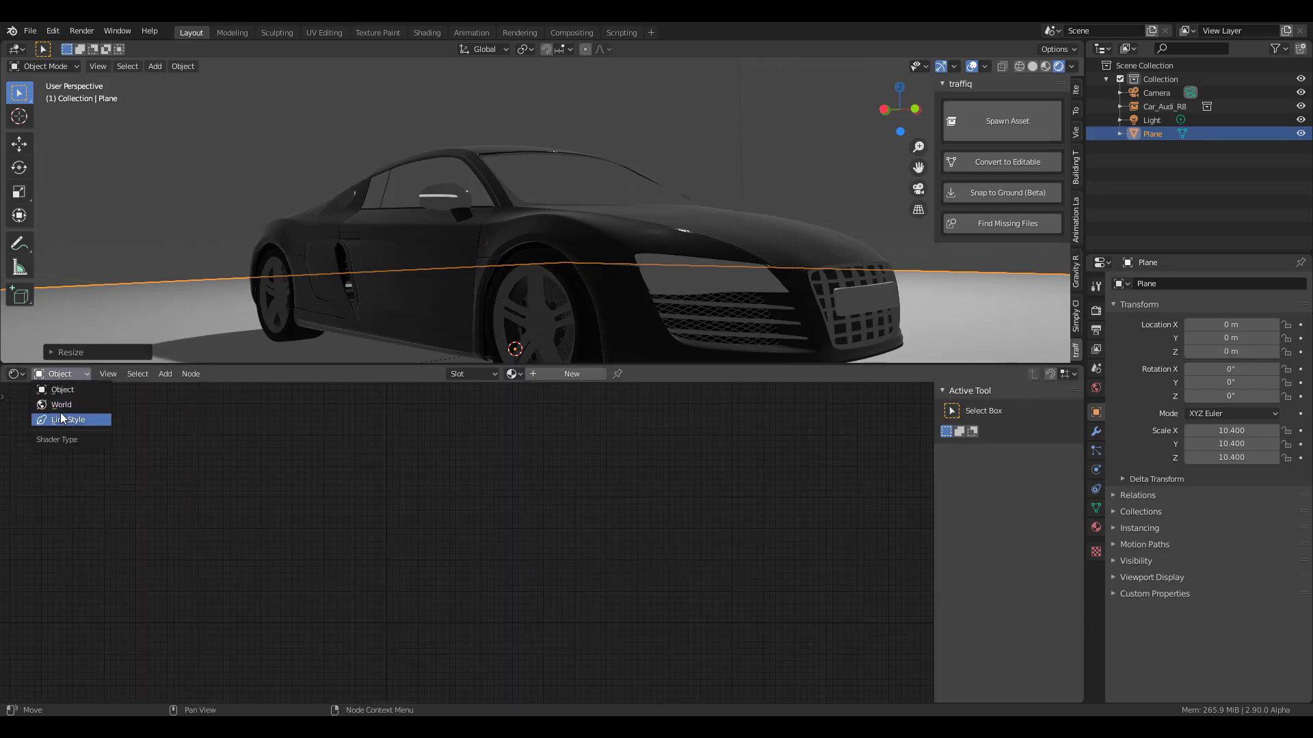
pyautogui.click(62, 405)
pyautogui.scroll(5, 621, 527)
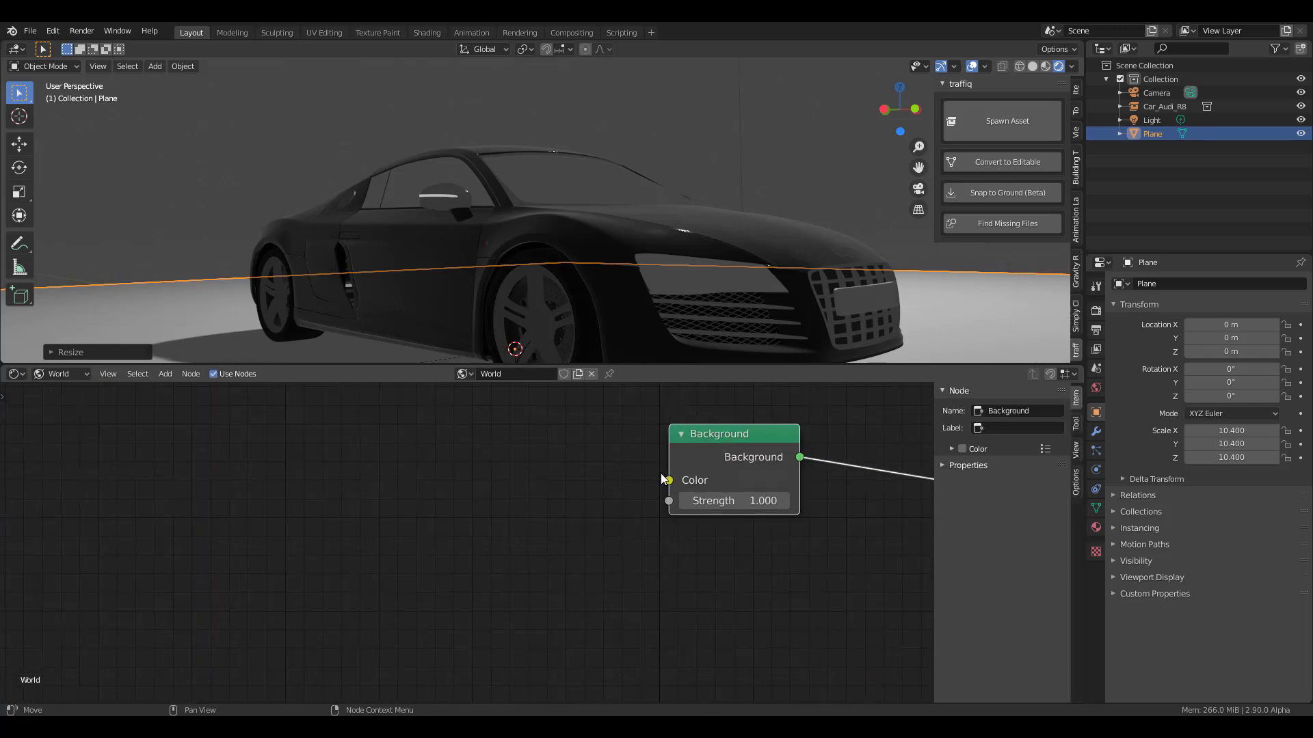
pyautogui.press('Home')
# Step: Add a Sky Texture node of type Nishita and connect its color output to the Background node's color
pyautogui.click(165, 374)
pyautogui.moveTo(192, 450)
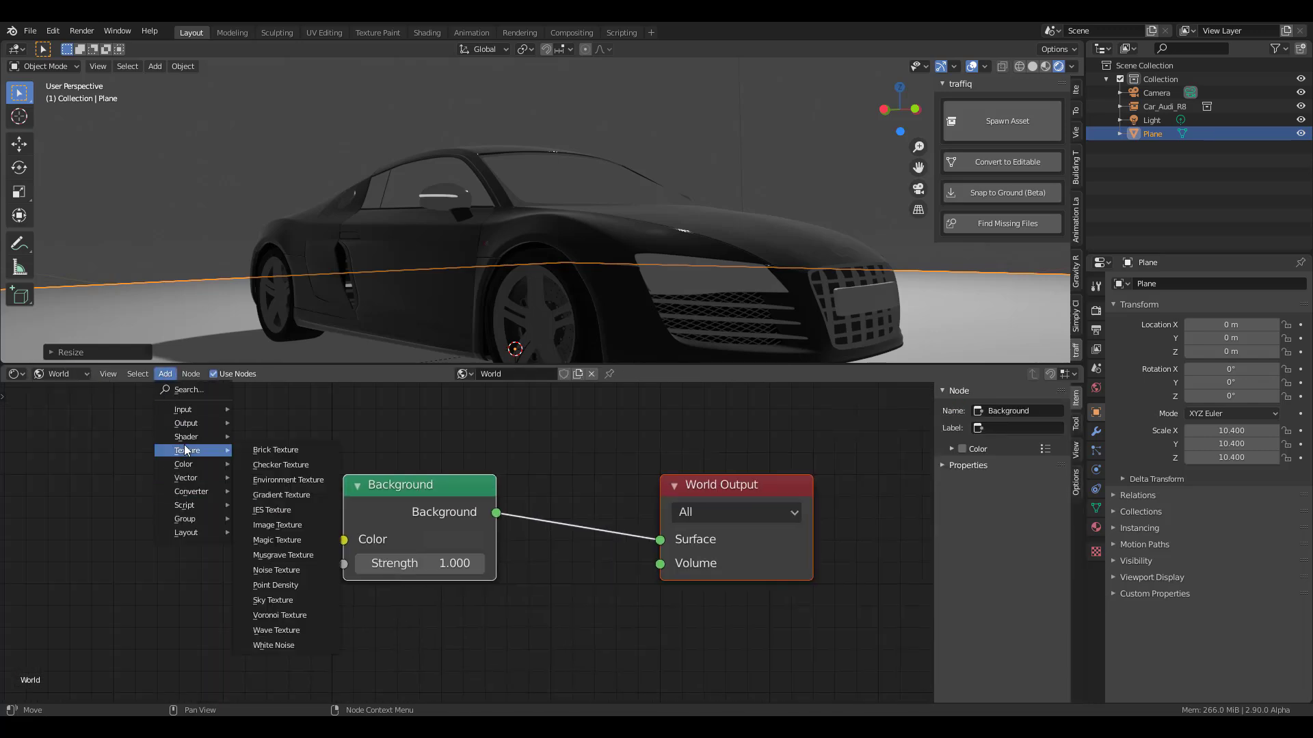
pyautogui.click(273, 599)
pyautogui.moveTo(276, 506); pyautogui.dragTo(324, 539)
pyautogui.click(218, 537)
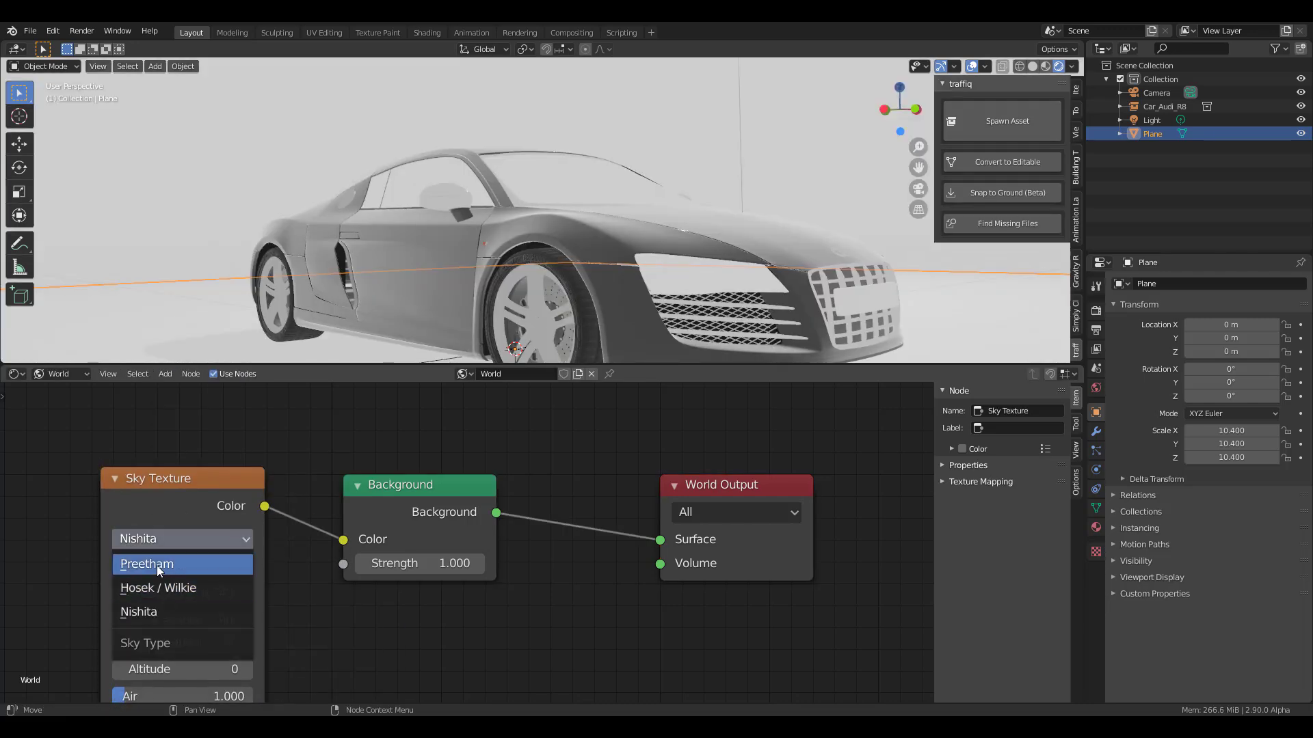
pyautogui.click(151, 616)
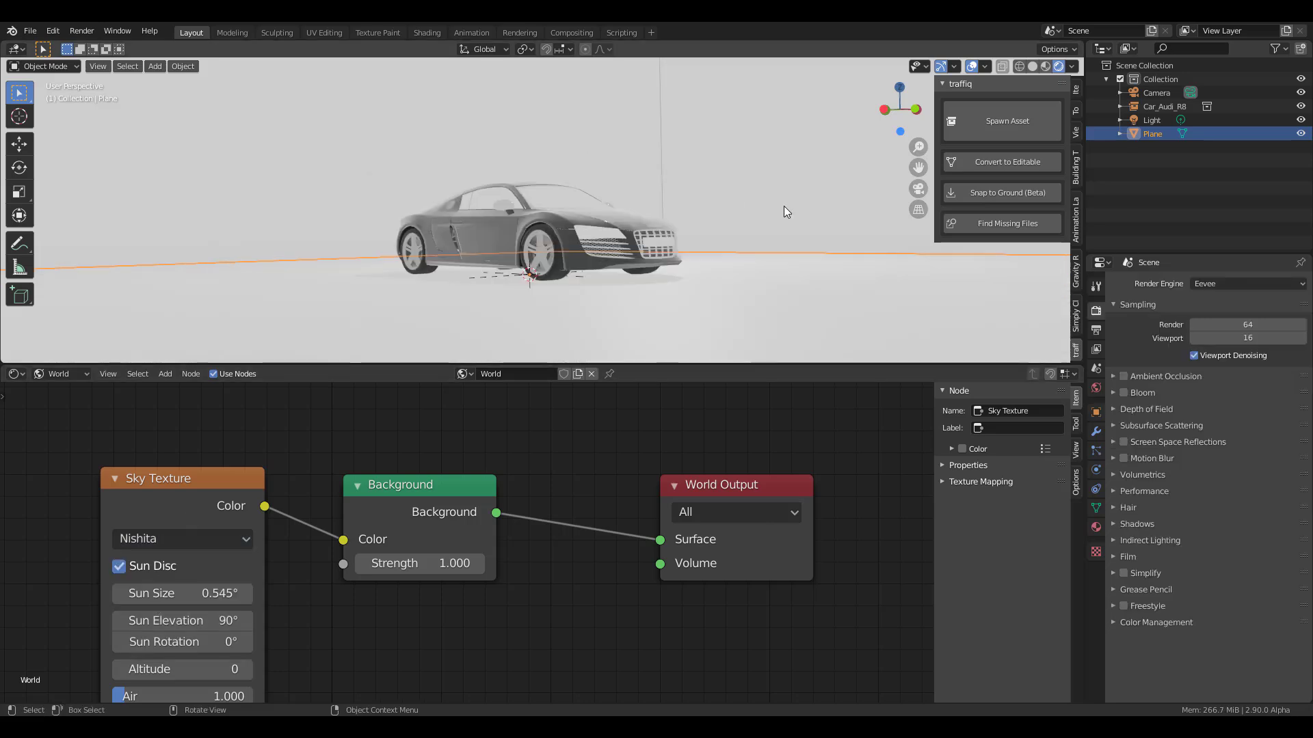
# Step: Switch the render engine to Cycles and inspect the sky-lit car up close
pyautogui.click(1254, 284)
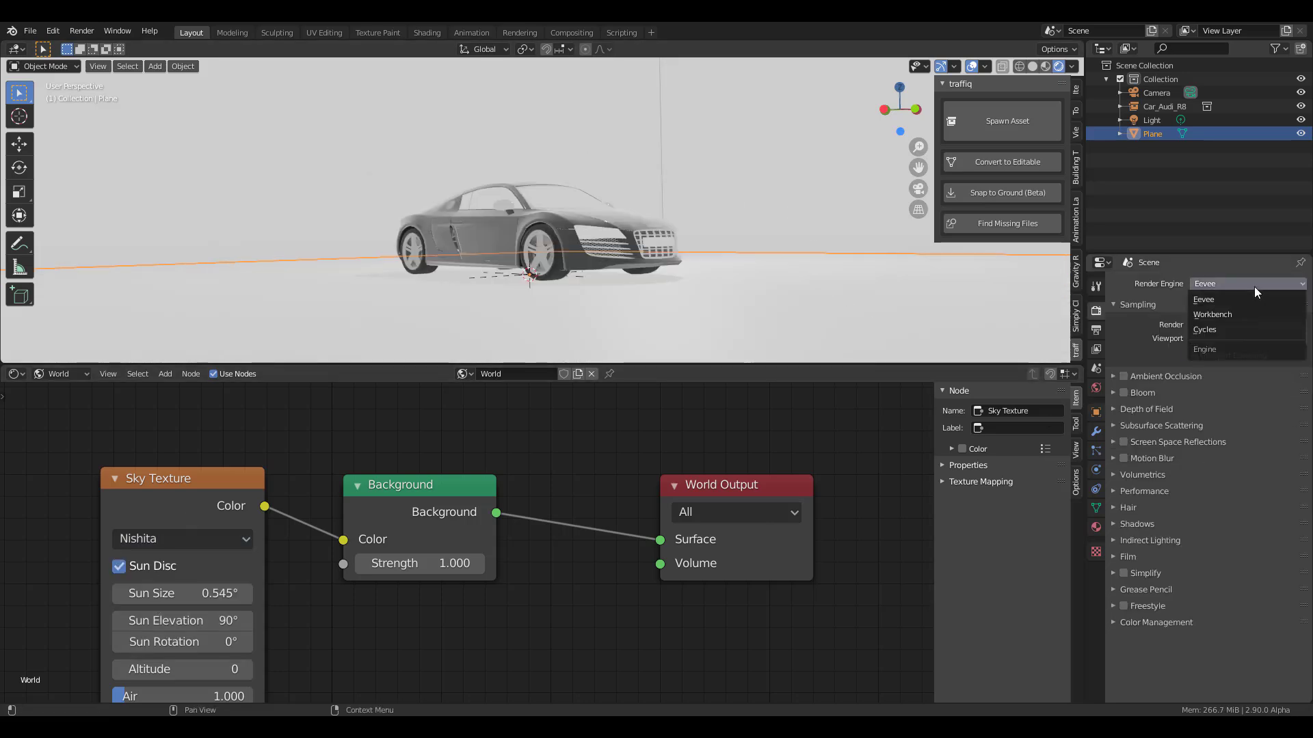
pyautogui.click(1221, 329)
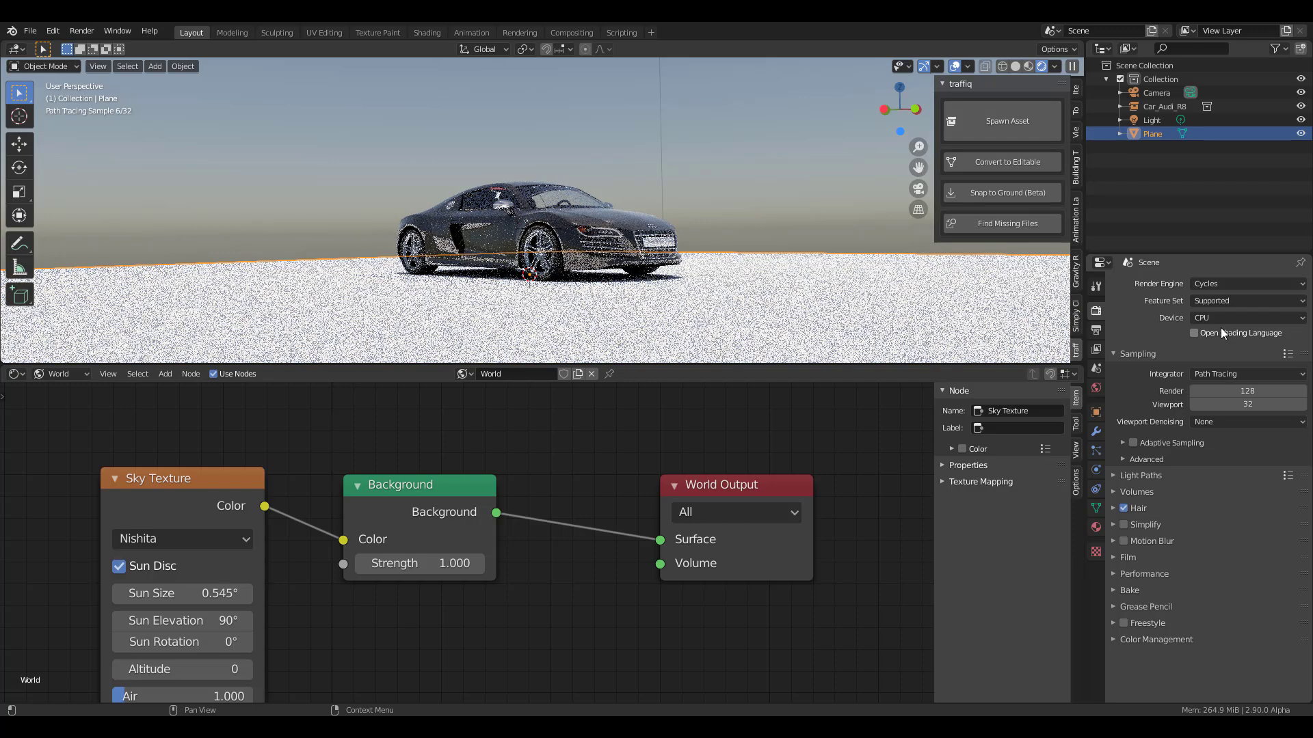
pyautogui.moveTo(509, 236); pyautogui.dragTo(552, 239, button='middle')
pyautogui.scroll(5, 552, 240)
pyautogui.moveTo(691, 252); pyautogui.dragTo(636, 236, button='middle')
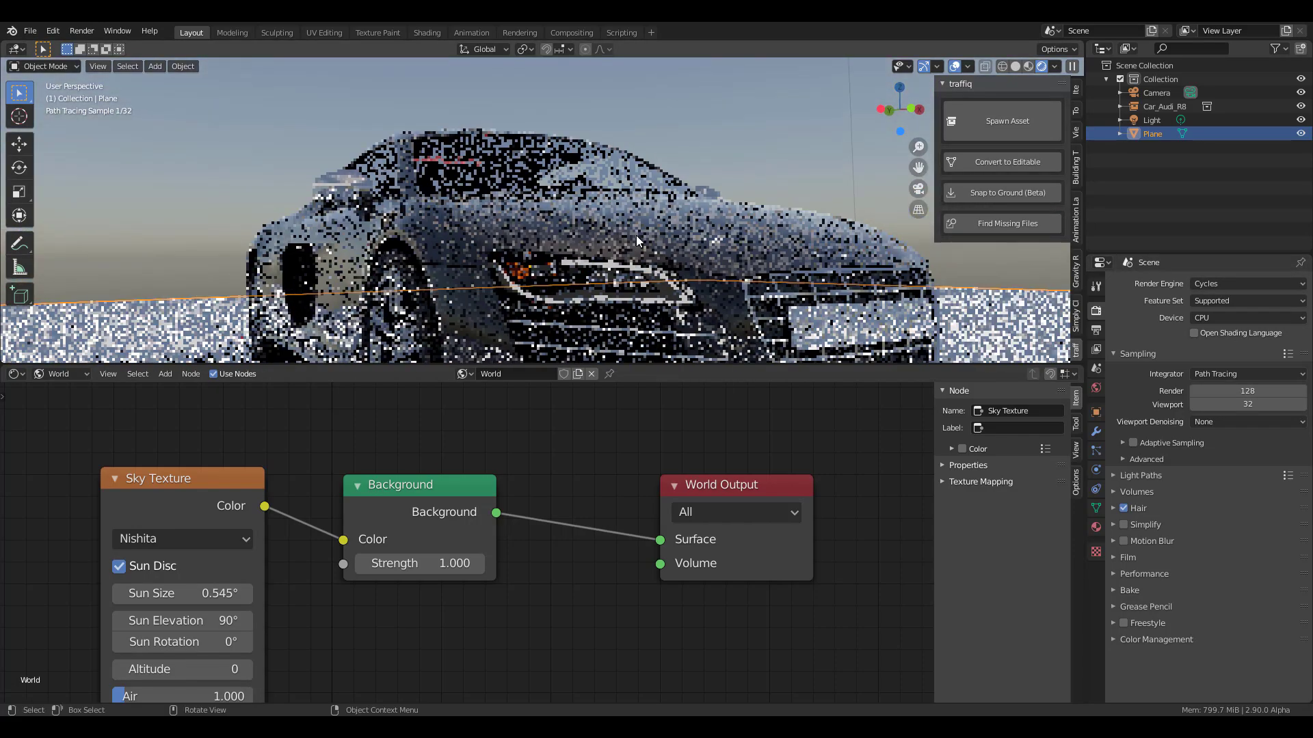
pyautogui.scroll(-3, 636, 236)
pyautogui.scroll(1, 636, 235)
# Step: Turn off the Sky Texture's sun disc and raise Air to 2.615, Dust to 6.308 and Ozone to 9.077
pyautogui.moveTo(365, 630); pyautogui.dragTo(644, 531, button='middle')
pyautogui.click(380, 467)
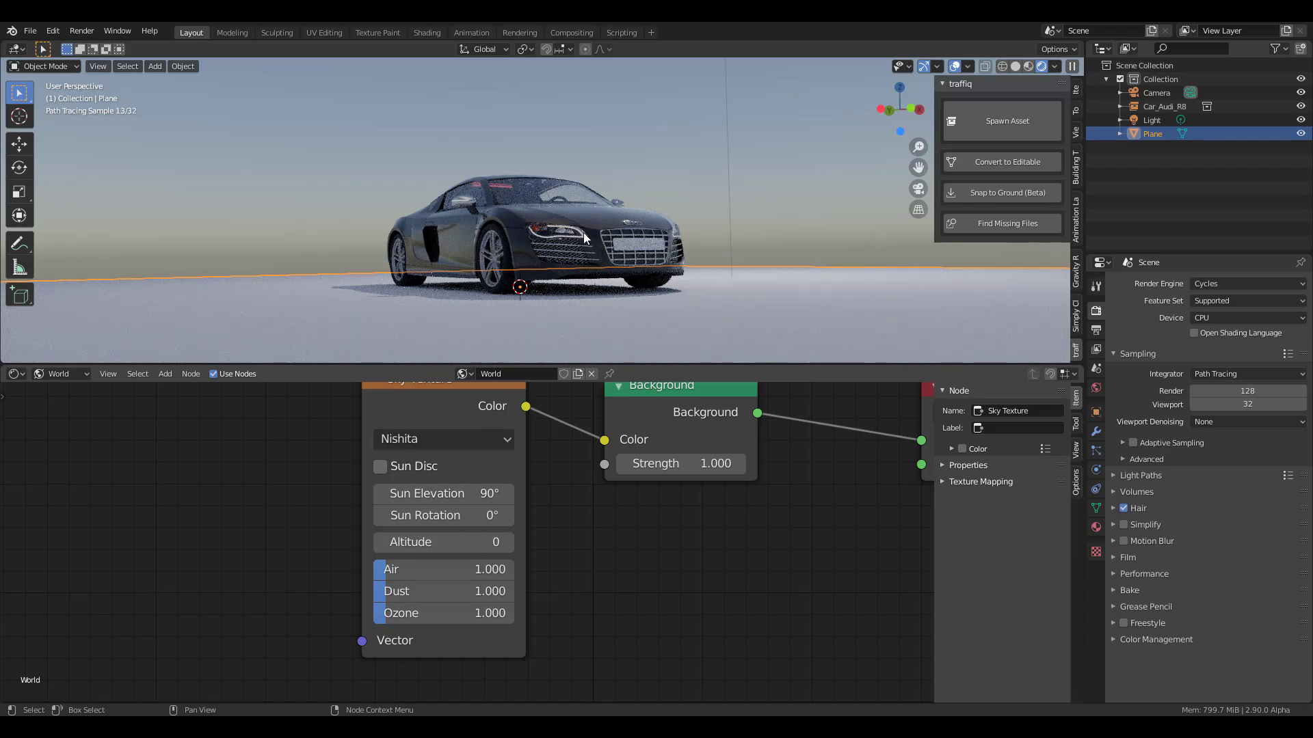
pyautogui.moveTo(630, 215); pyautogui.dragTo(575, 233, button='middle')
pyautogui.moveTo(316, 446); pyautogui.dragTo(290, 478, button='middle')
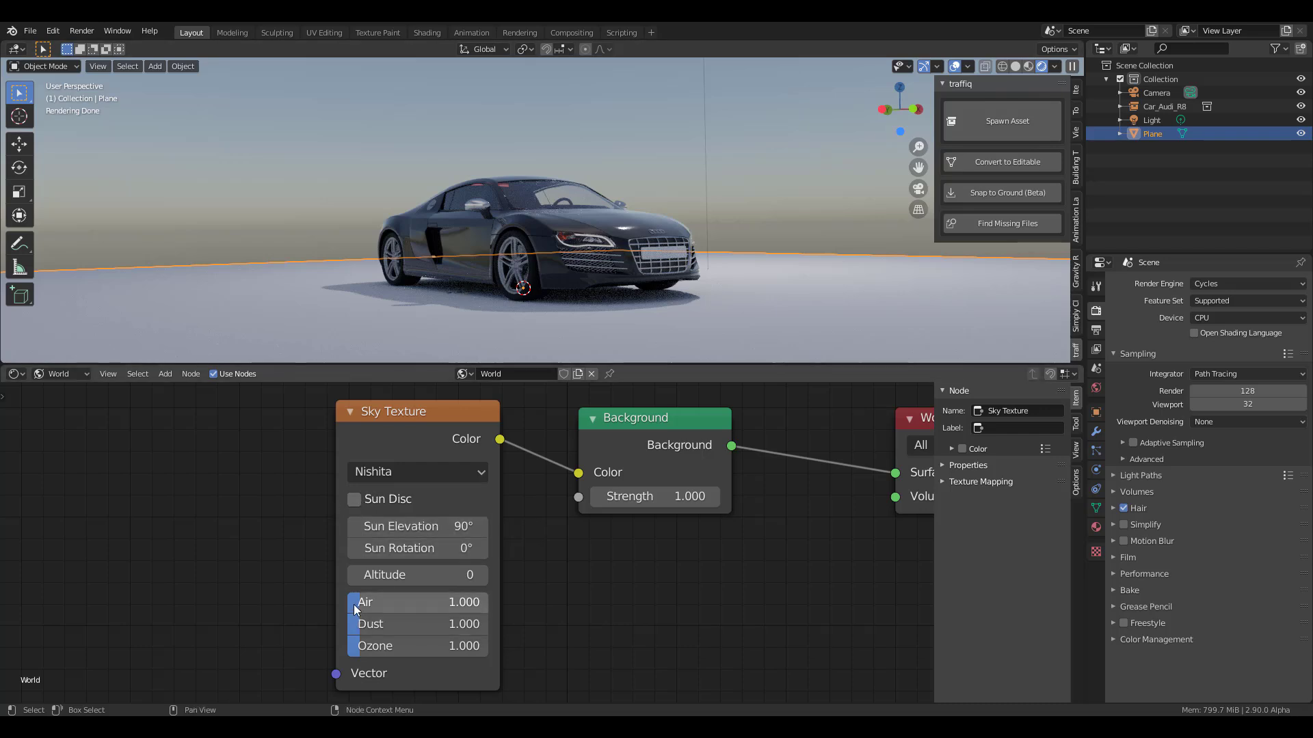
pyautogui.moveTo(362, 604); pyautogui.dragTo(435, 626)
pyautogui.moveTo(362, 646); pyautogui.dragTo(473, 646)
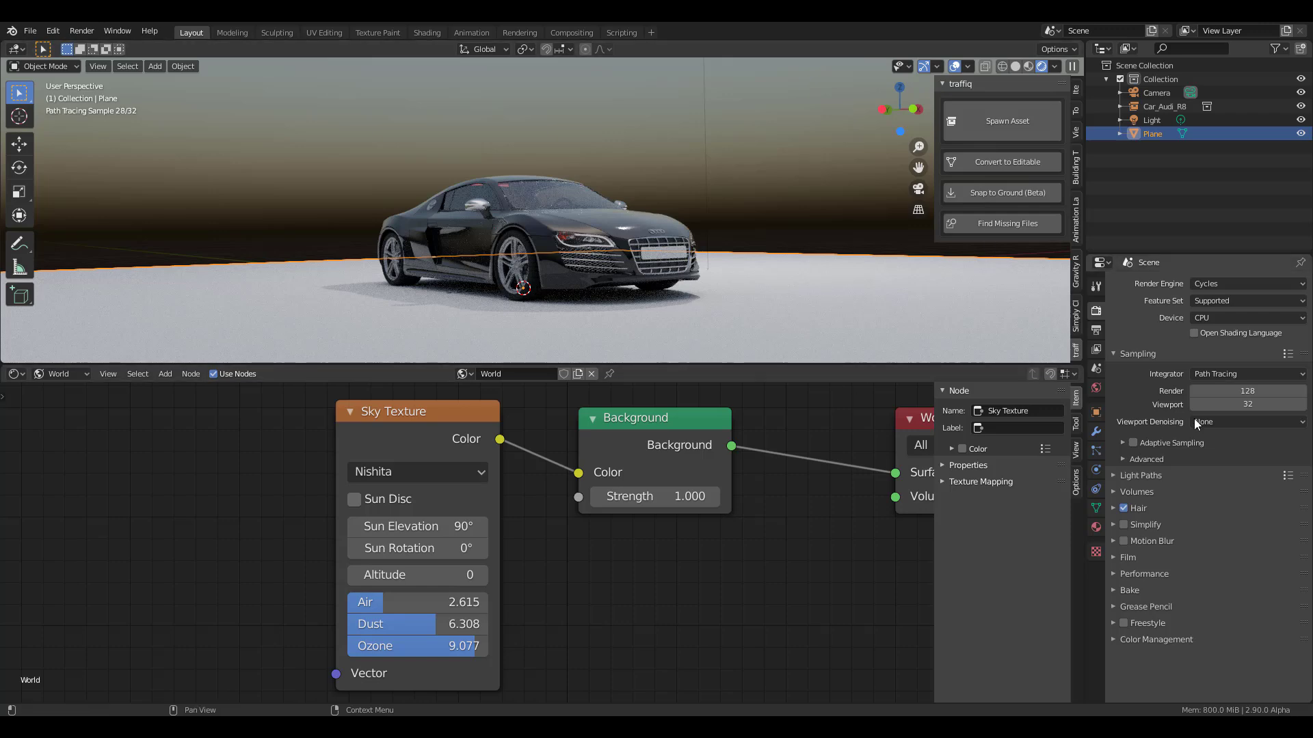
# Step: Give the ground plane a new material with Metallic 1.0 and Roughness 0.160, and deselect the plane
pyautogui.click(1096, 527)
pyautogui.click(1300, 283)
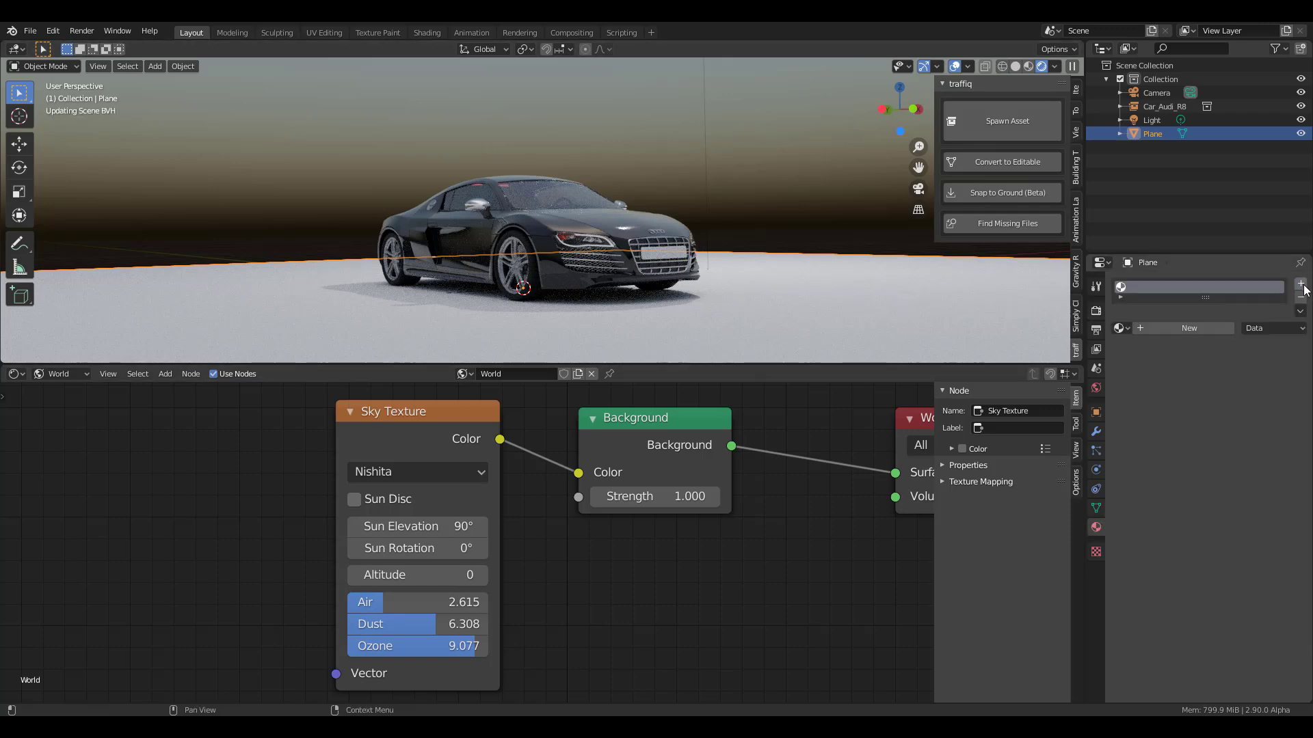
pyautogui.click(1149, 327)
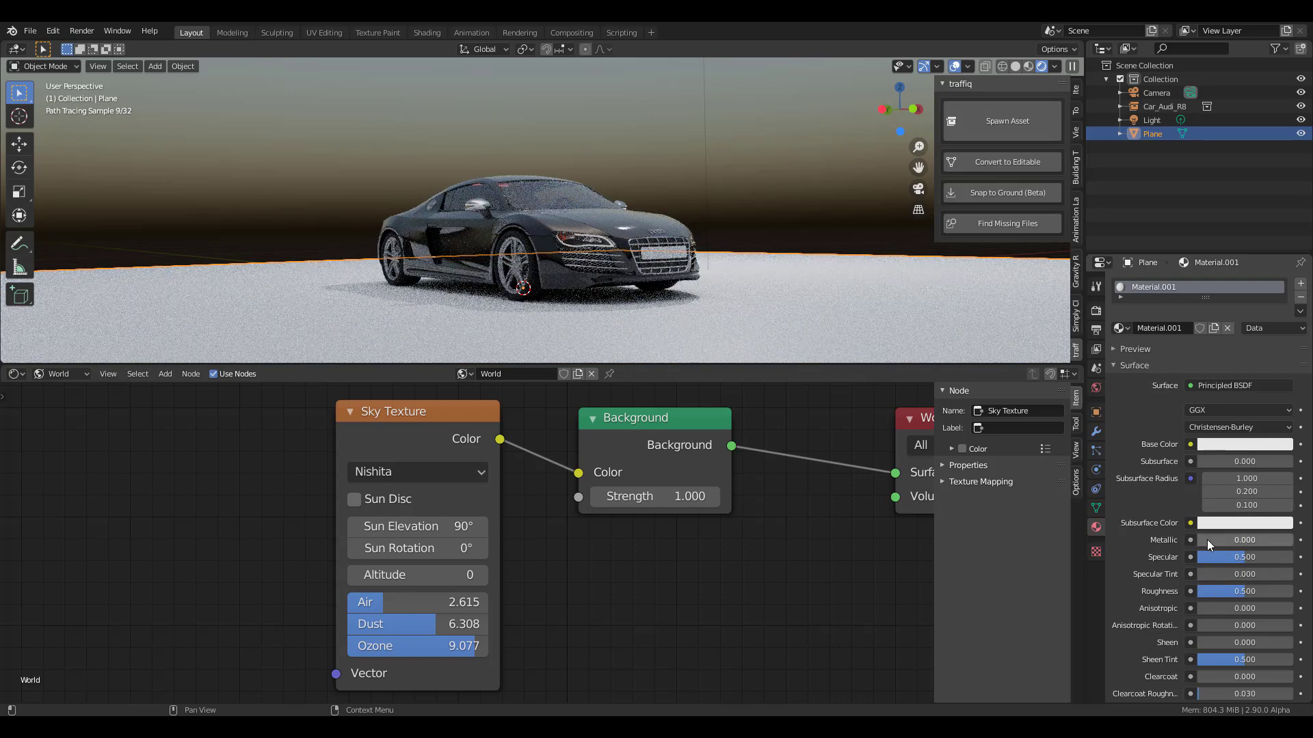
pyautogui.moveTo(1207, 539); pyautogui.dragTo(1292, 539)
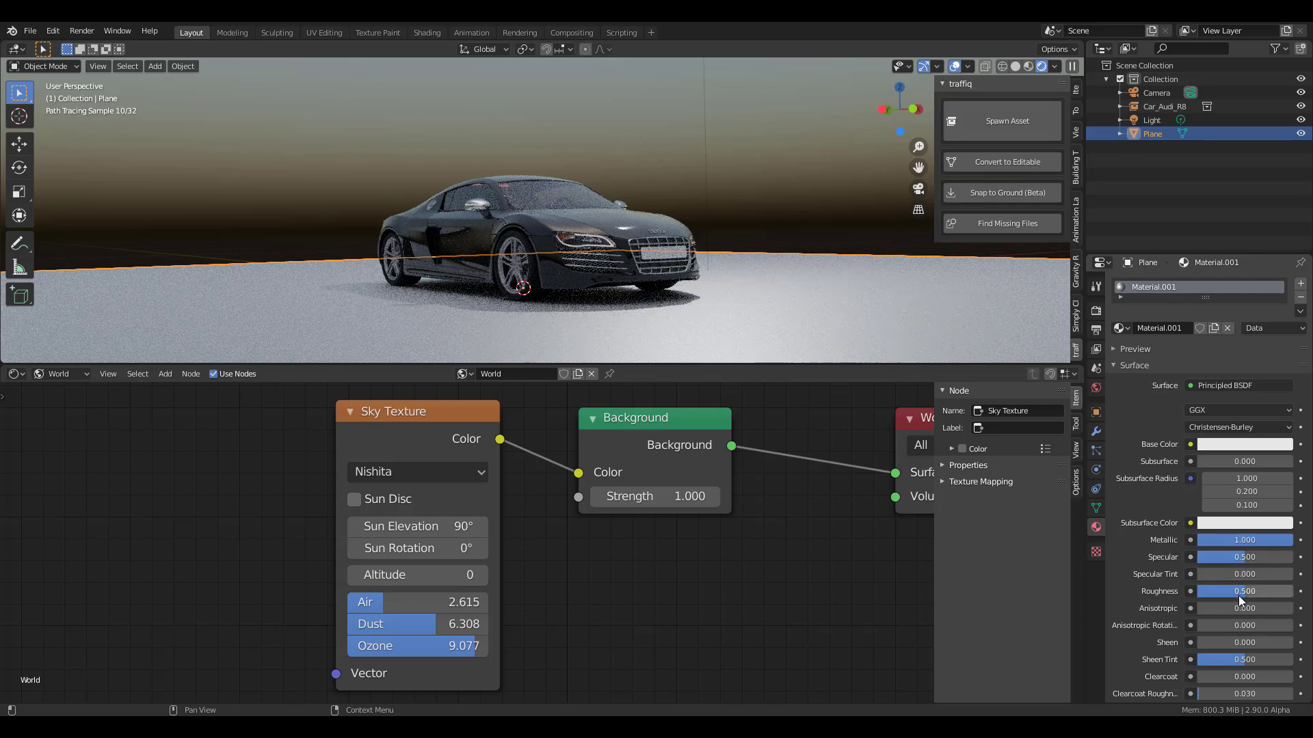
pyautogui.moveTo(1239, 595); pyautogui.dragTo(1206, 595)
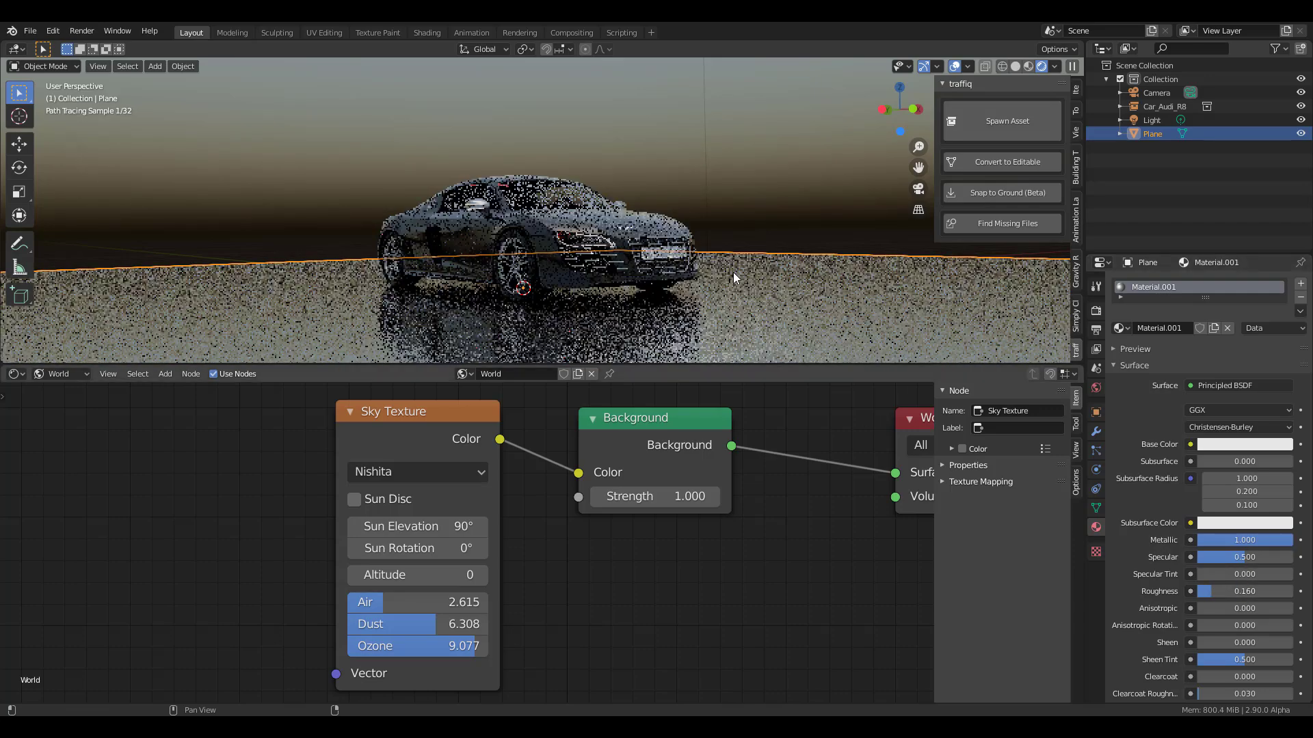
pyautogui.click(777, 242)
pyautogui.moveTo(670, 261); pyautogui.dragTo(700, 261, button='middle')
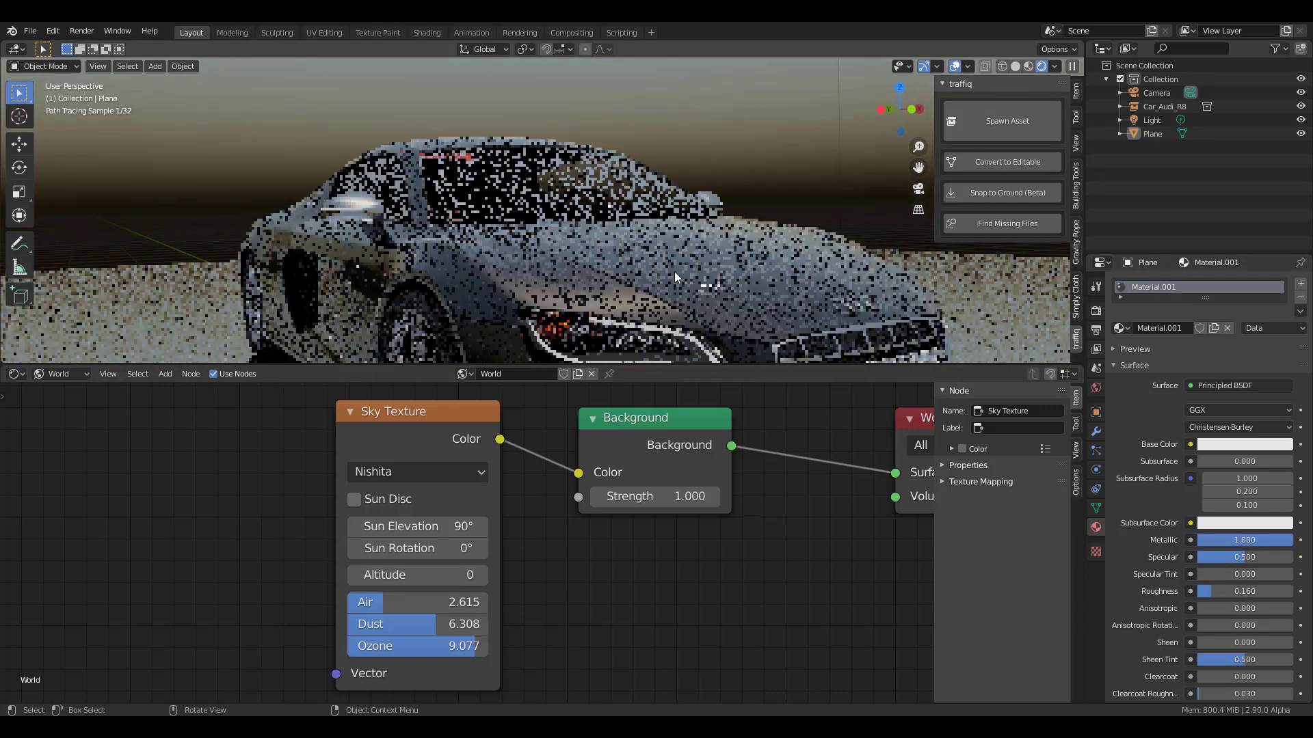
pyautogui.scroll(-4, 674, 272)
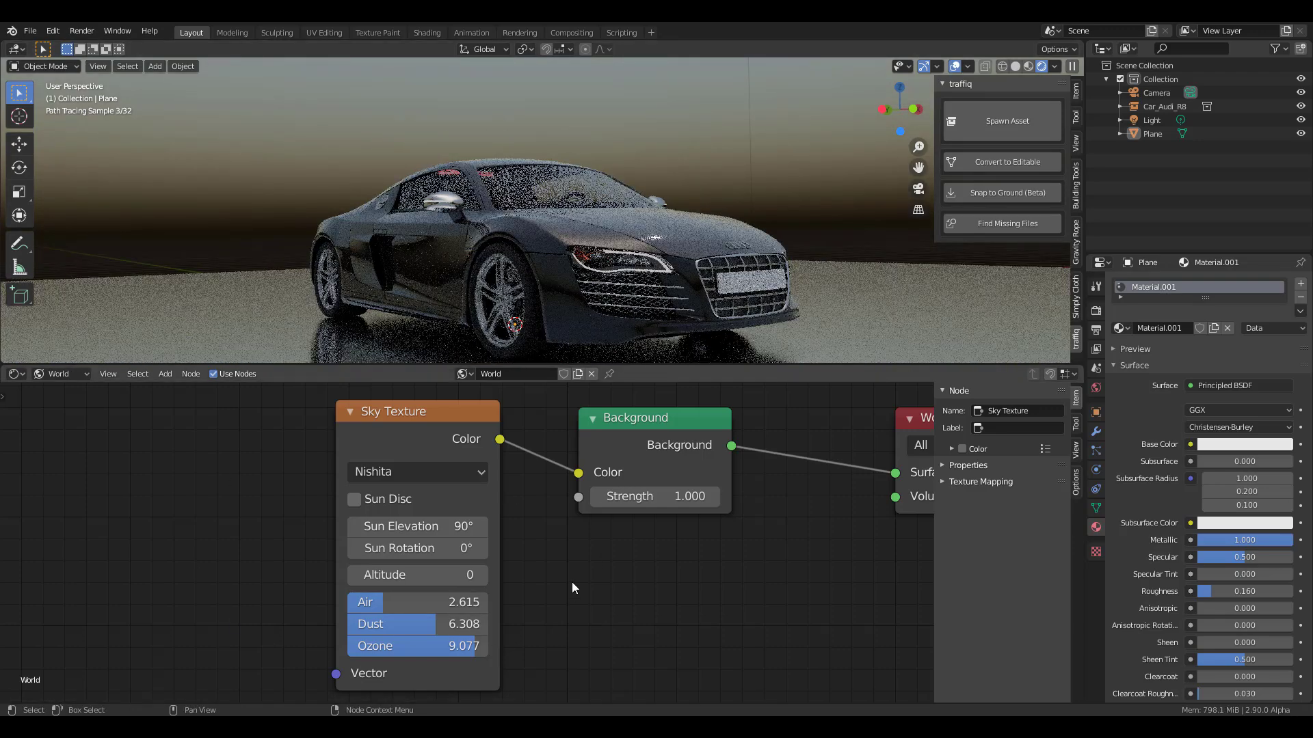
# Step: Turn the Sky Texture's sun disc back on
pyautogui.moveTo(571, 581)
pyautogui.mouseDown(button='middle')
pyautogui.moveTo(674, 581)
pyautogui.moveTo(616, 543)
pyautogui.mouseUp(button='middle')
pyautogui.scroll(-2, 564, 231)
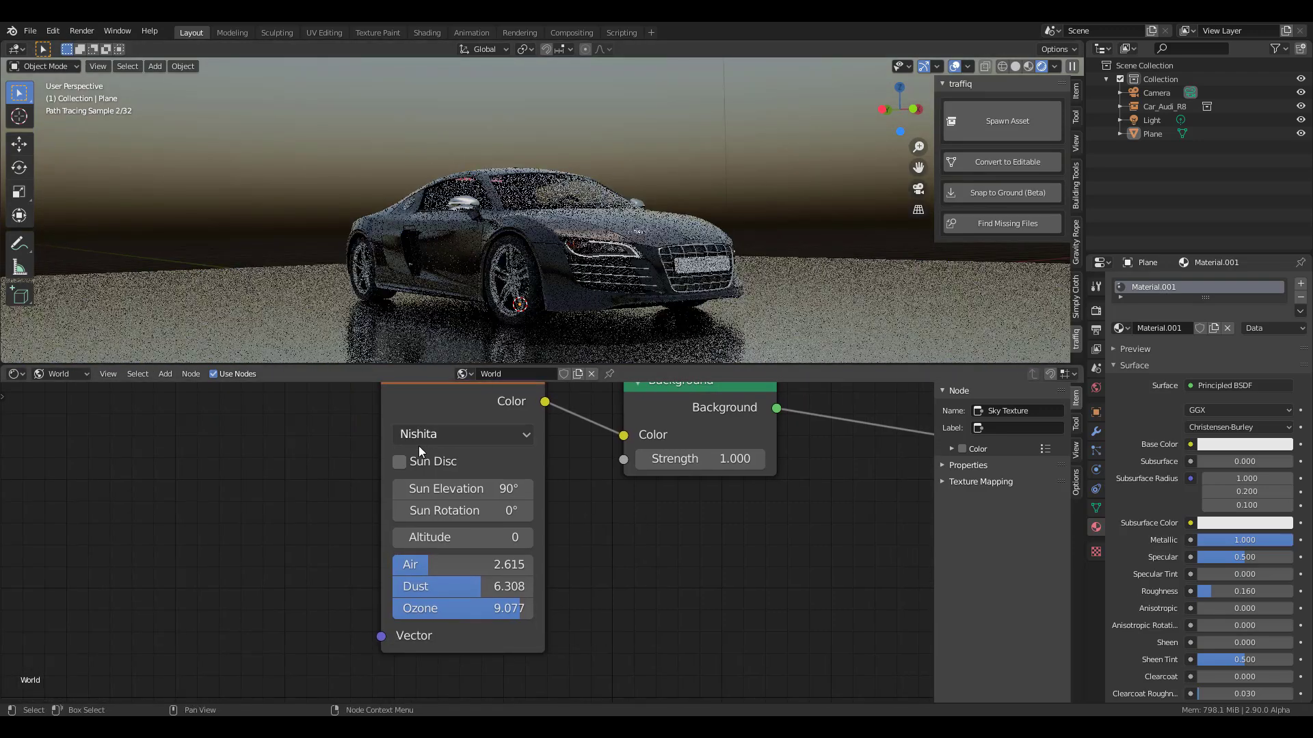
pyautogui.click(402, 461)
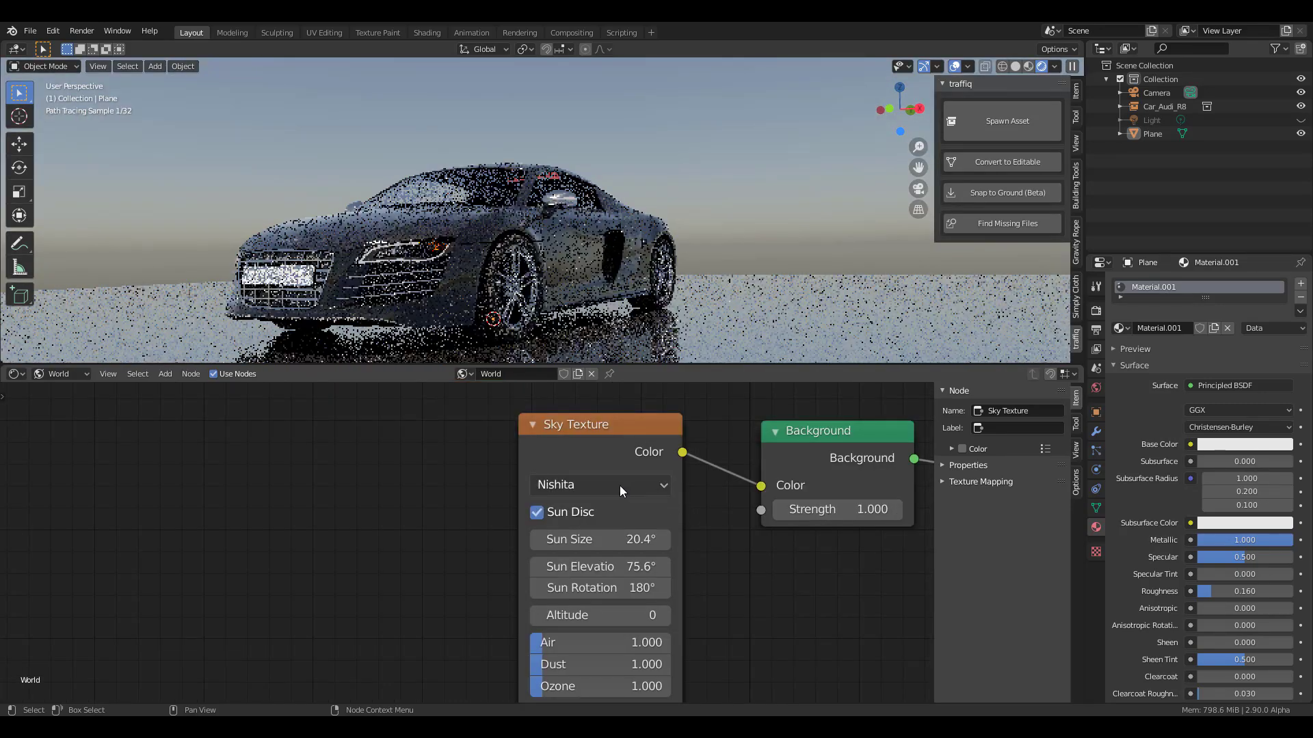
# Step: Try the Preetham and Hosek / Wilkie sky types with changed sun directions, and return the Sky Texture to Nishita
pyautogui.click(619, 486)
pyautogui.click(612, 521)
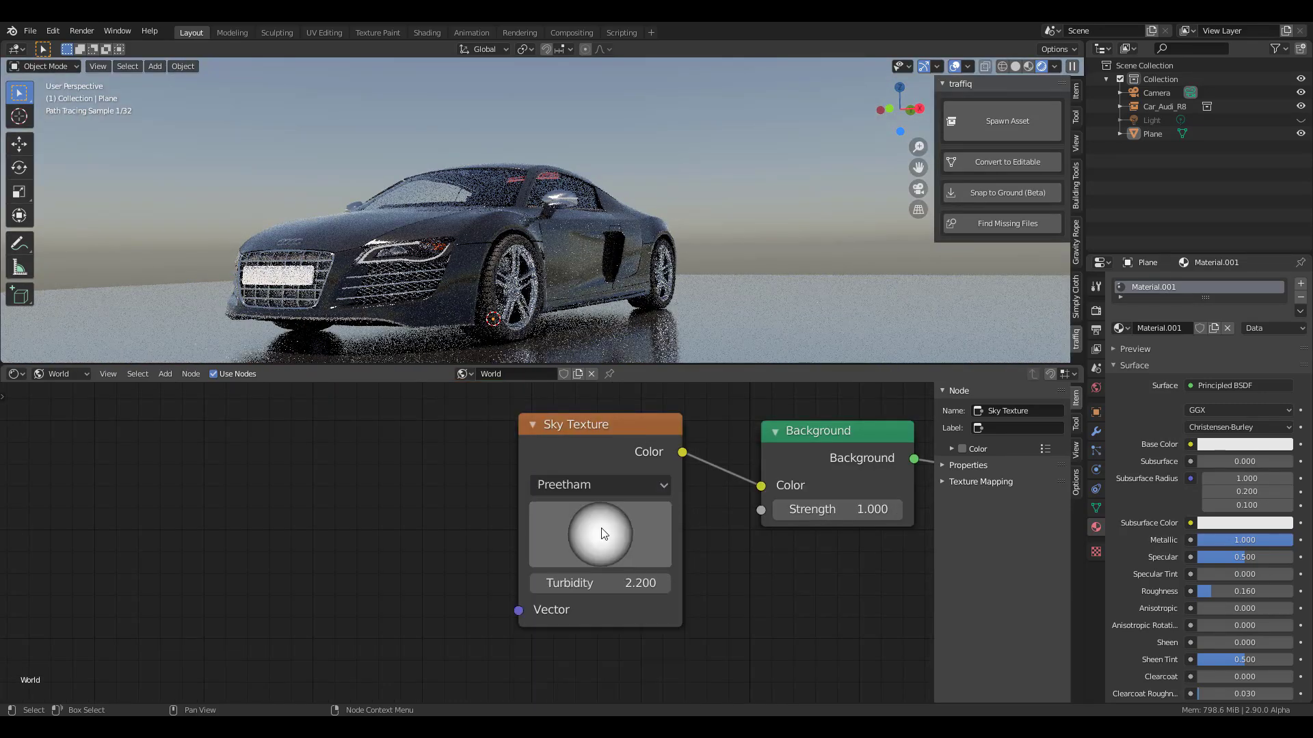
pyautogui.moveTo(607, 539); pyautogui.dragTo(672, 573)
pyautogui.click(592, 483)
pyautogui.click(574, 535)
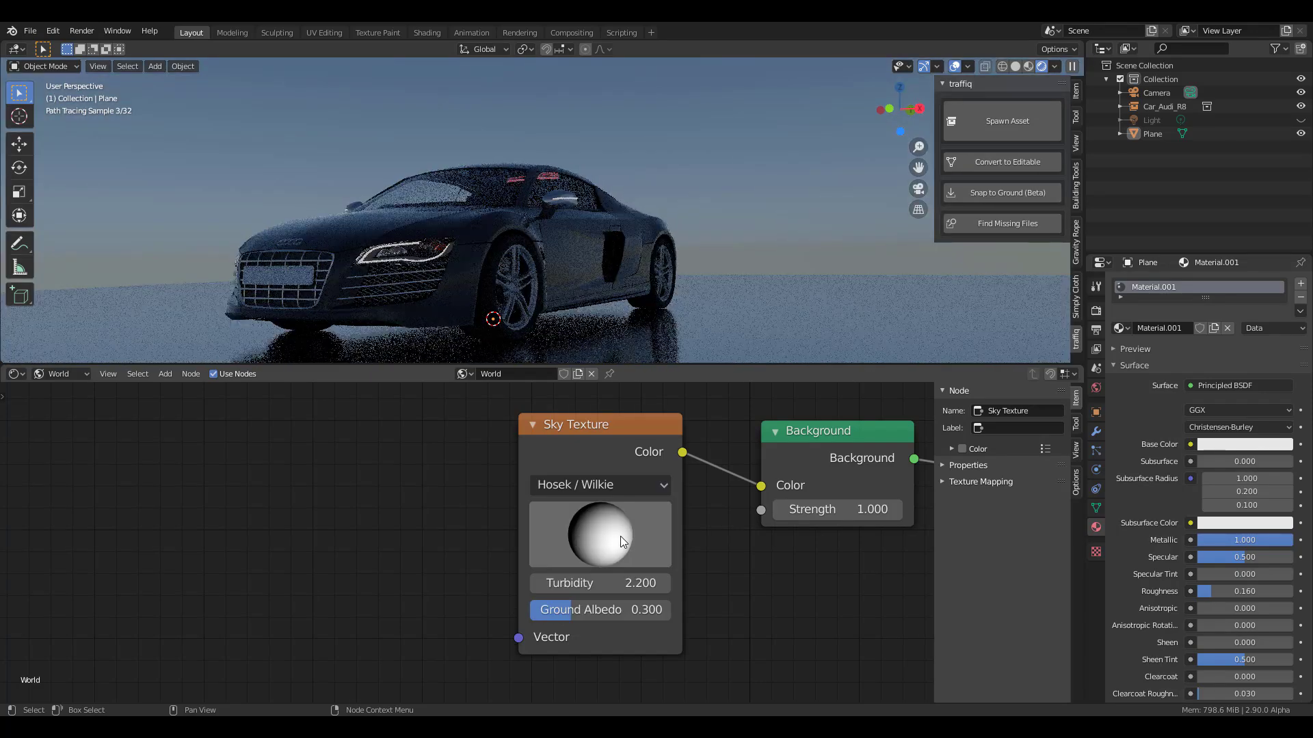
pyautogui.moveTo(534, 526); pyautogui.dragTo(554, 485)
pyautogui.click(554, 485)
pyautogui.click(575, 555)
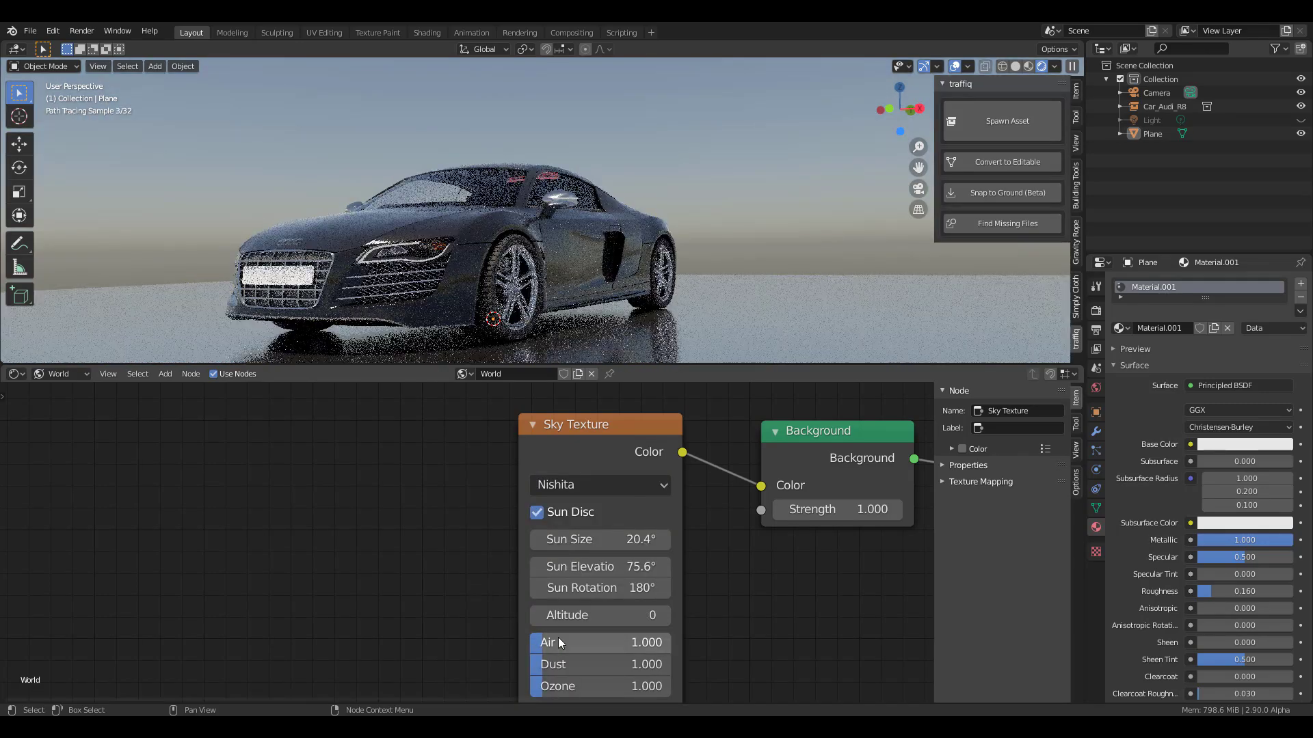
# Step: Lower the Sky Texture's Air to 0.538 and enlarge the 3D viewport to view the car from the front
pyautogui.moveTo(559, 638); pyautogui.dragTo(503, 632)
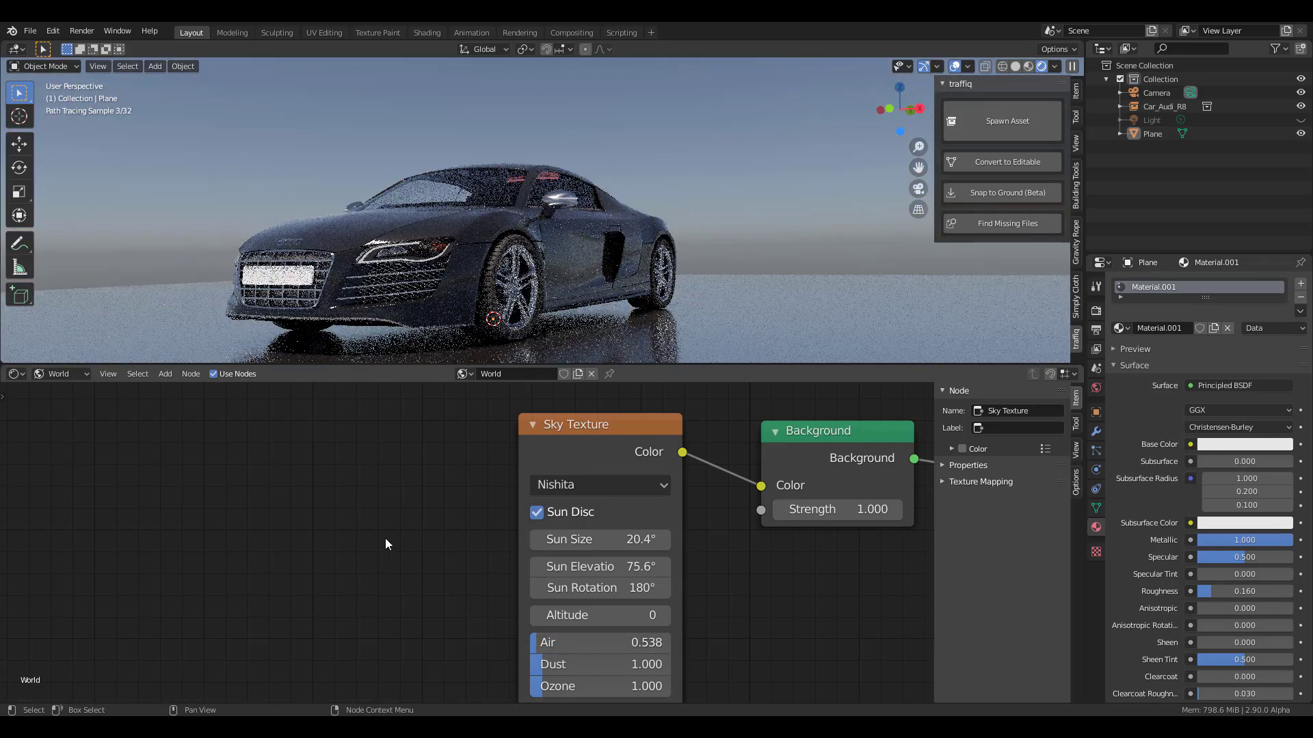
pyautogui.moveTo(495, 154); pyautogui.dragTo(572, 319, button='middle')
pyautogui.moveTo(589, 369); pyautogui.dragTo(589, 577)
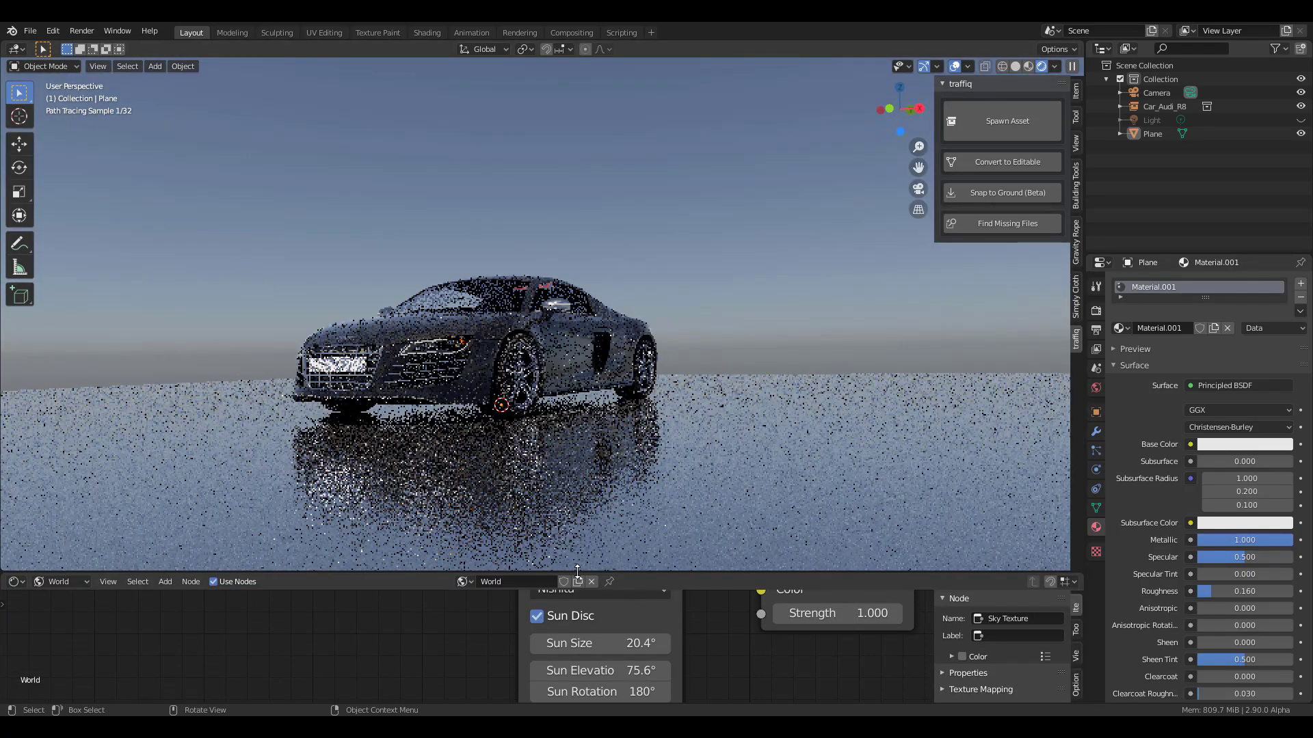
pyautogui.moveTo(387, 407)
pyautogui.mouseDown(button='middle')
pyautogui.moveTo(504, 422)
pyautogui.moveTo(569, 410)
pyautogui.moveTo(674, 419)
pyautogui.mouseUp(button='middle')
# Step: Open traffiq's asset spawner and switch its category from contemporary cars to classic cars to browse the available models
pyautogui.click(1035, 123)
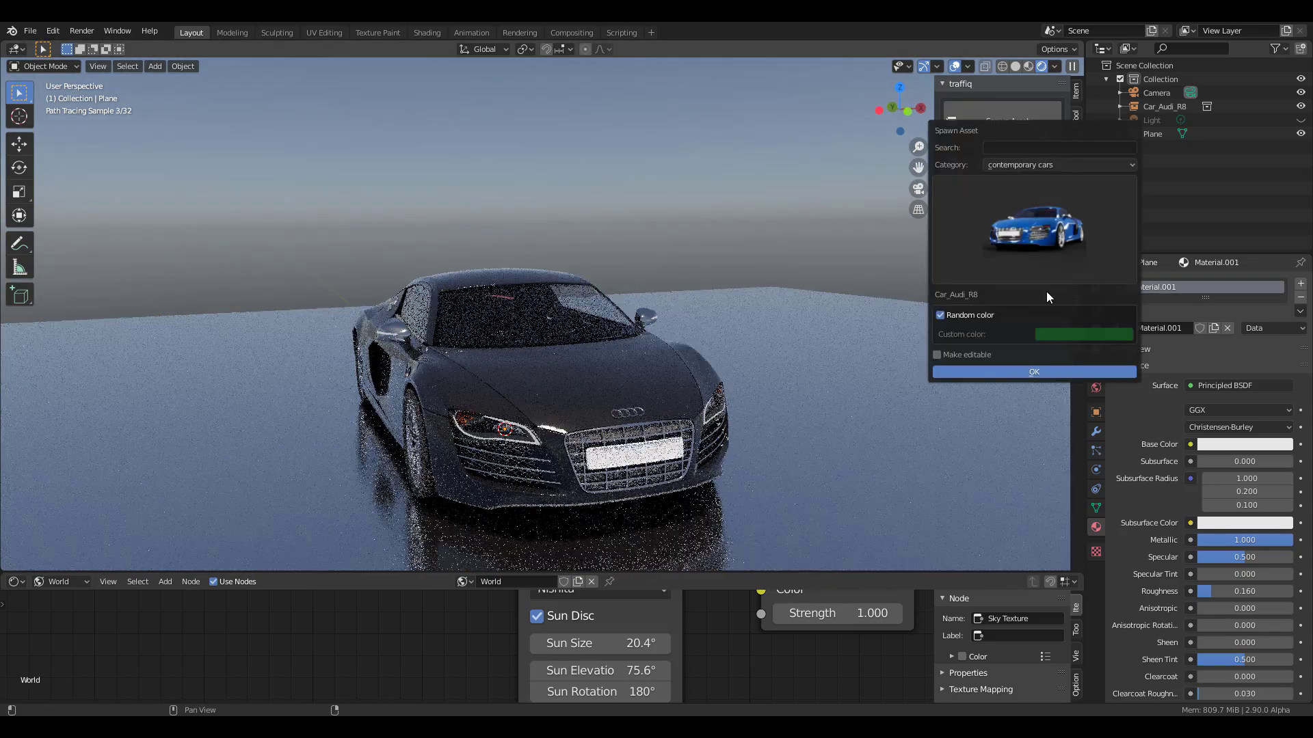
pyautogui.click(1050, 164)
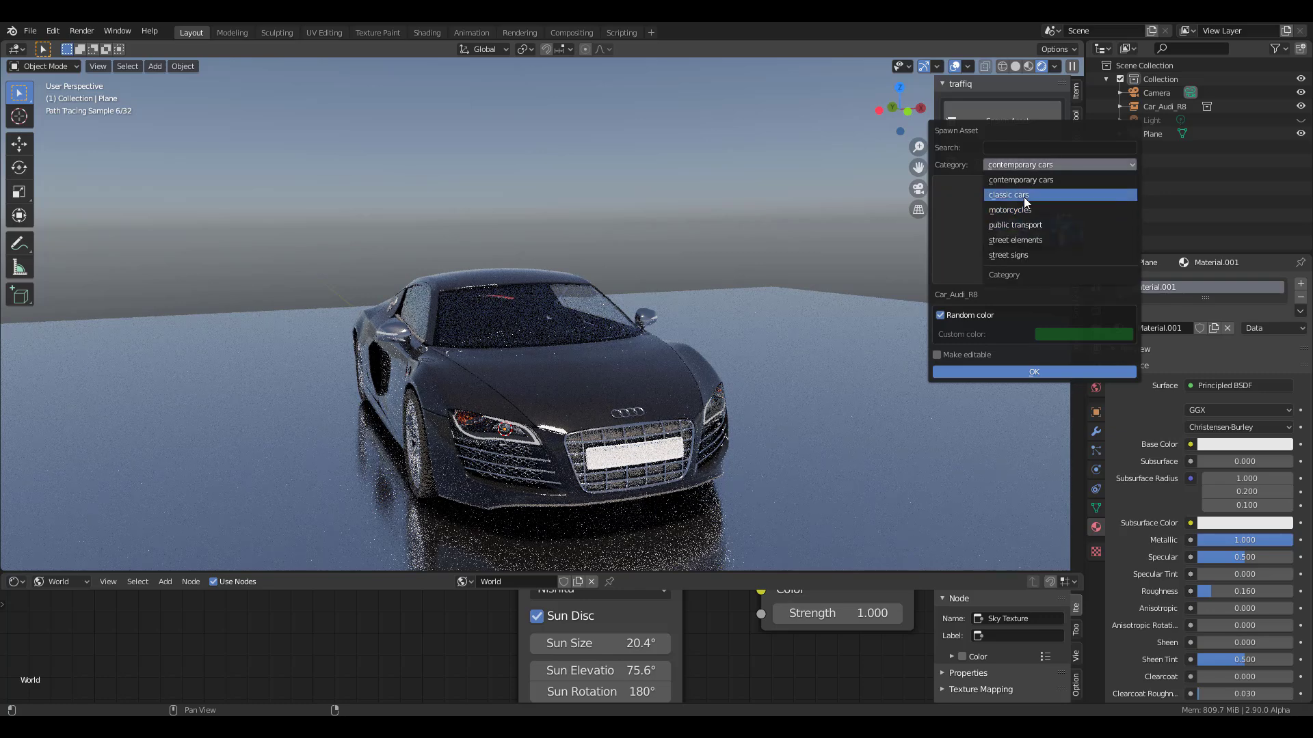
pyautogui.click(1024, 197)
pyautogui.click(1020, 239)
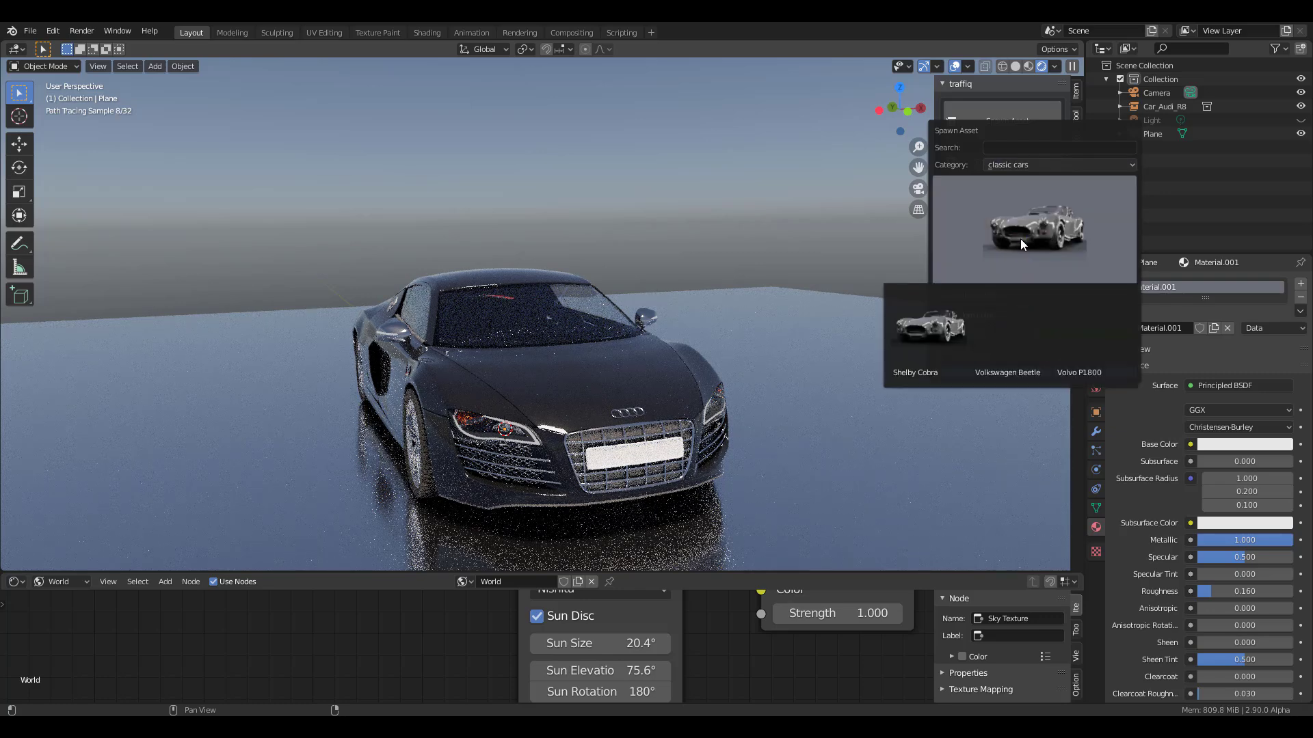
pyautogui.click(1027, 164)
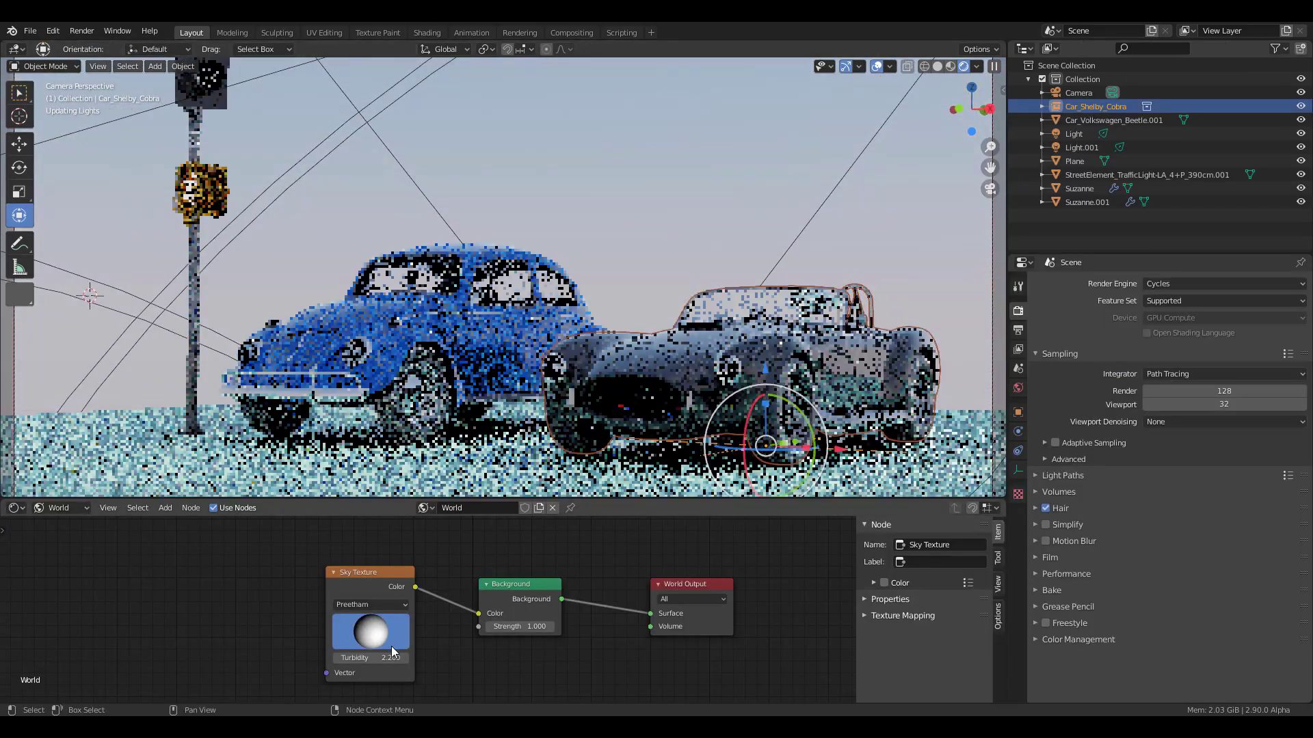
# Step: Switch the Sky Texture of the two-car scene to Nishita, reposition its node, and hide the viewport overlays
pyautogui.click(370, 605)
pyautogui.click(355, 631)
pyautogui.click(366, 605)
pyautogui.click(359, 644)
pyautogui.moveTo(408, 589); pyautogui.dragTo(420, 569)
pyautogui.click(858, 71)
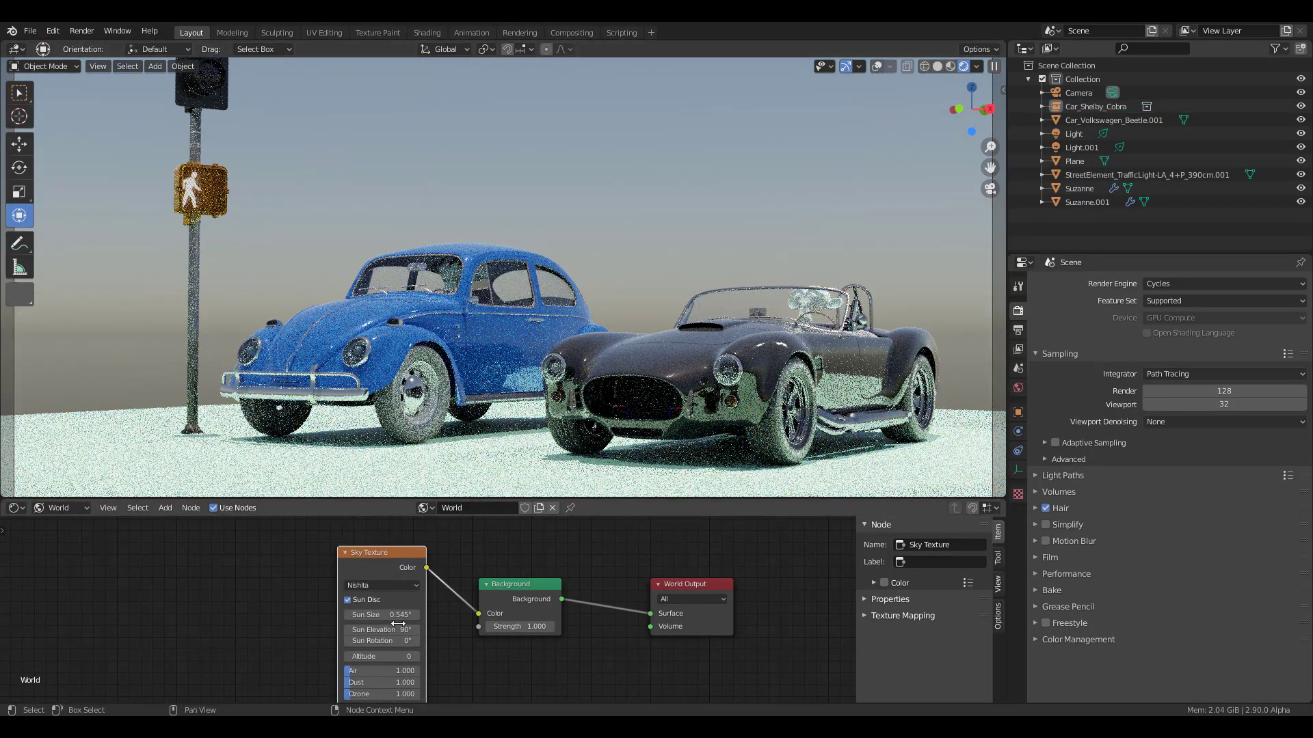
# Step: Set the Sky Texture's Sun Rotation to 10°, Air to 2.000, Dust to 1.692 and Ozone to 5.846
pyautogui.moveTo(356, 670); pyautogui.dragTo(374, 671)
pyautogui.moveTo(615, 383); pyautogui.dragTo(650, 398, button='middle')
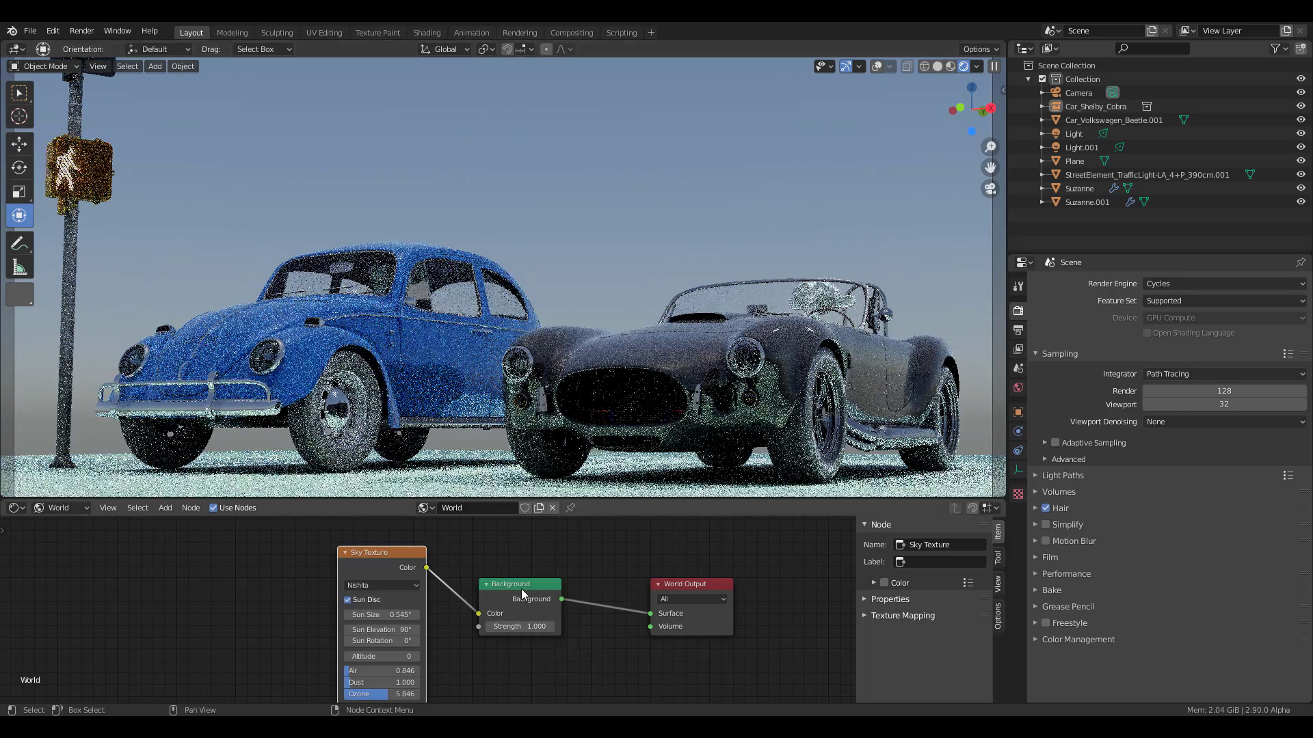
pyautogui.moveTo(385, 641); pyautogui.dragTo(379, 682)
# Step: Move the Sky Texture and World Output nodes closer to the Background node
pyautogui.moveTo(410, 556); pyautogui.dragTo(452, 557)
pyautogui.moveTo(661, 591); pyautogui.dragTo(592, 601)
pyautogui.scroll(3, 672, 566)
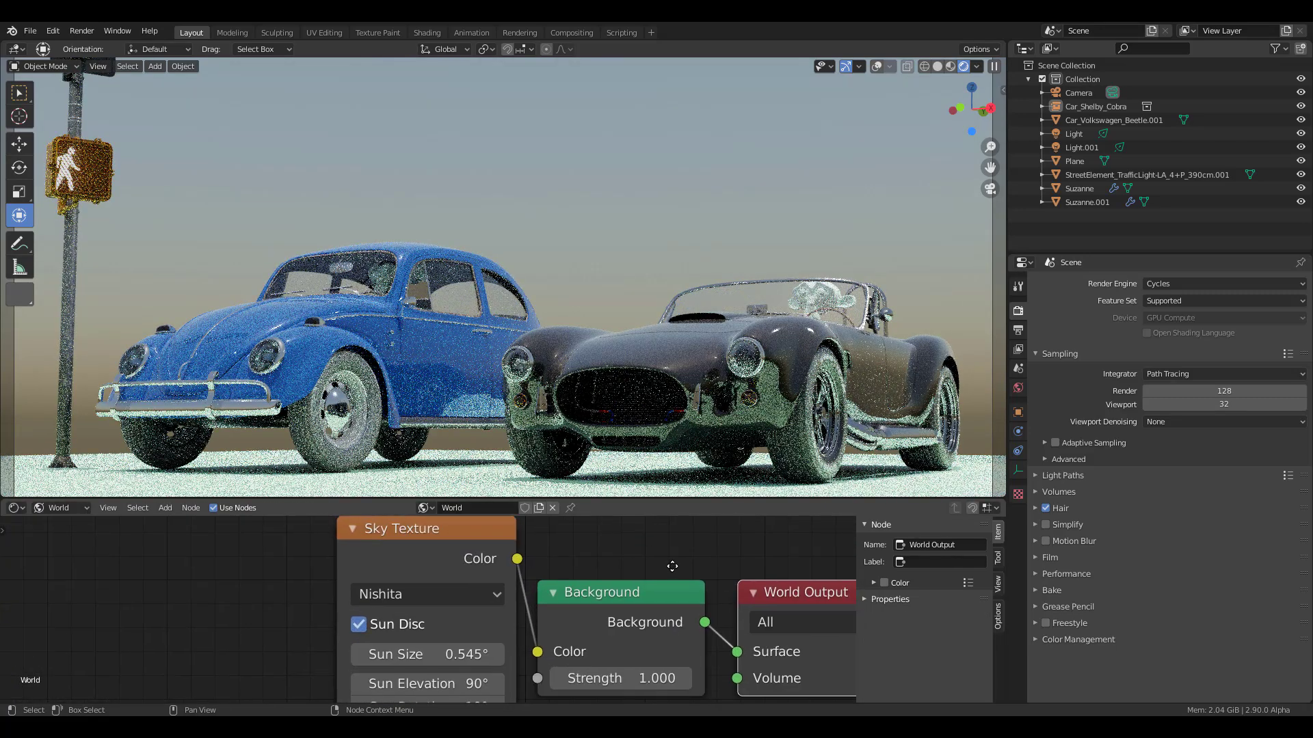
# Step: Scale the ground plane up about 17 times so it extends to the horizon behind the cars
pyautogui.click(977, 104)
pyautogui.press('KP_0')
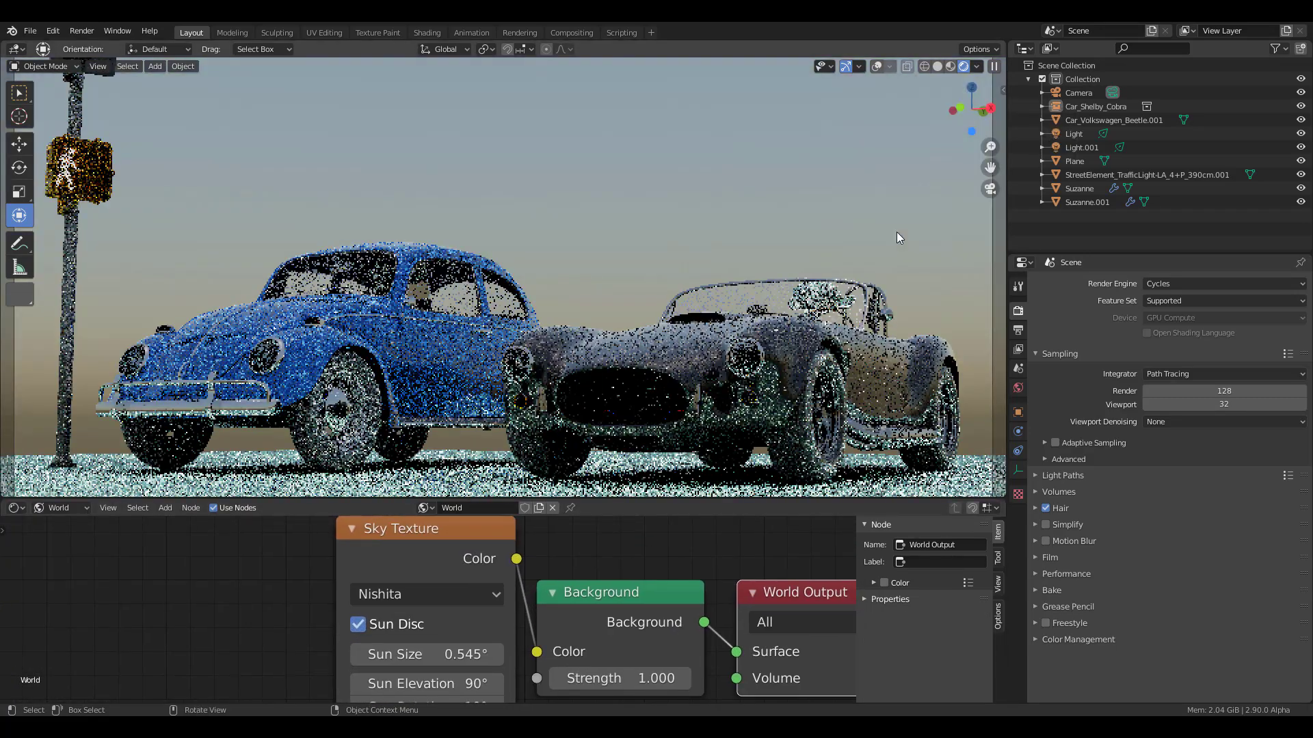
pyautogui.moveTo(896, 230); pyautogui.dragTo(875, 271, button='middle')
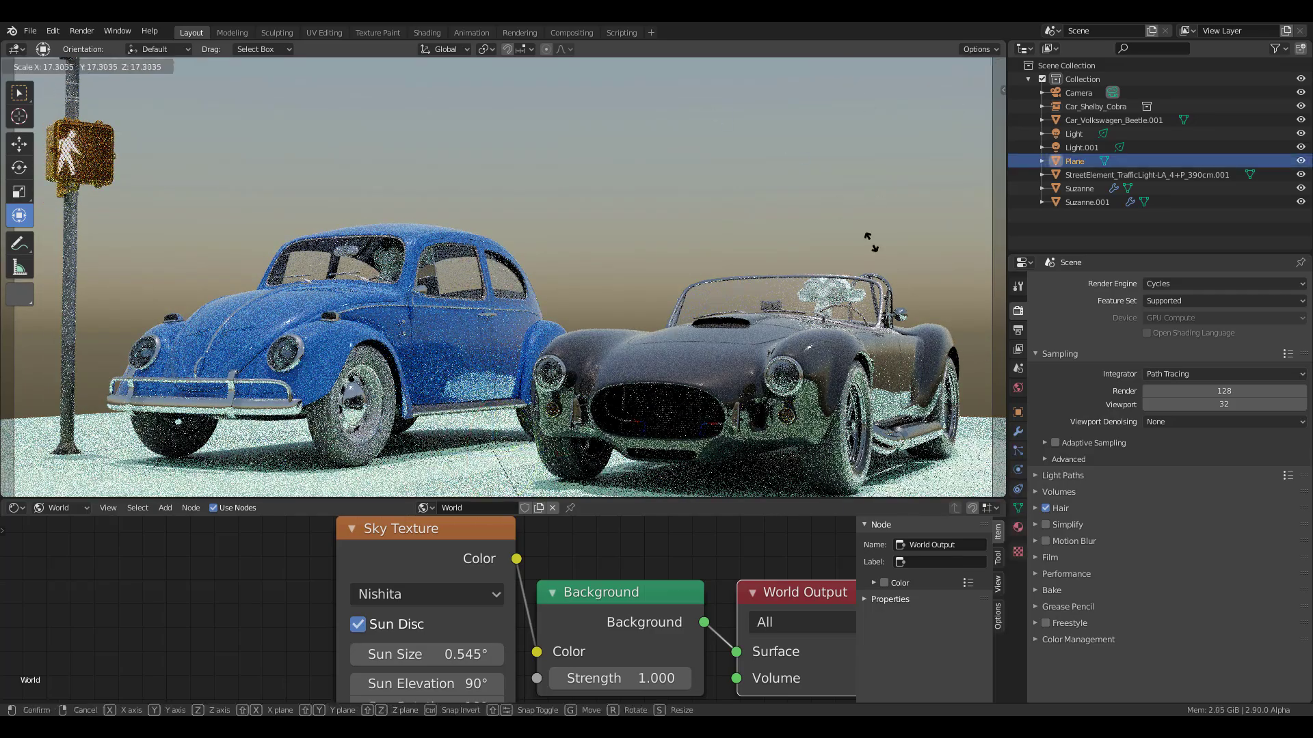
# Step: Set the ground plane material's Metallic to 10.000 and Roughness to 0.129, and deselect the plane
pyautogui.click(1018, 527)
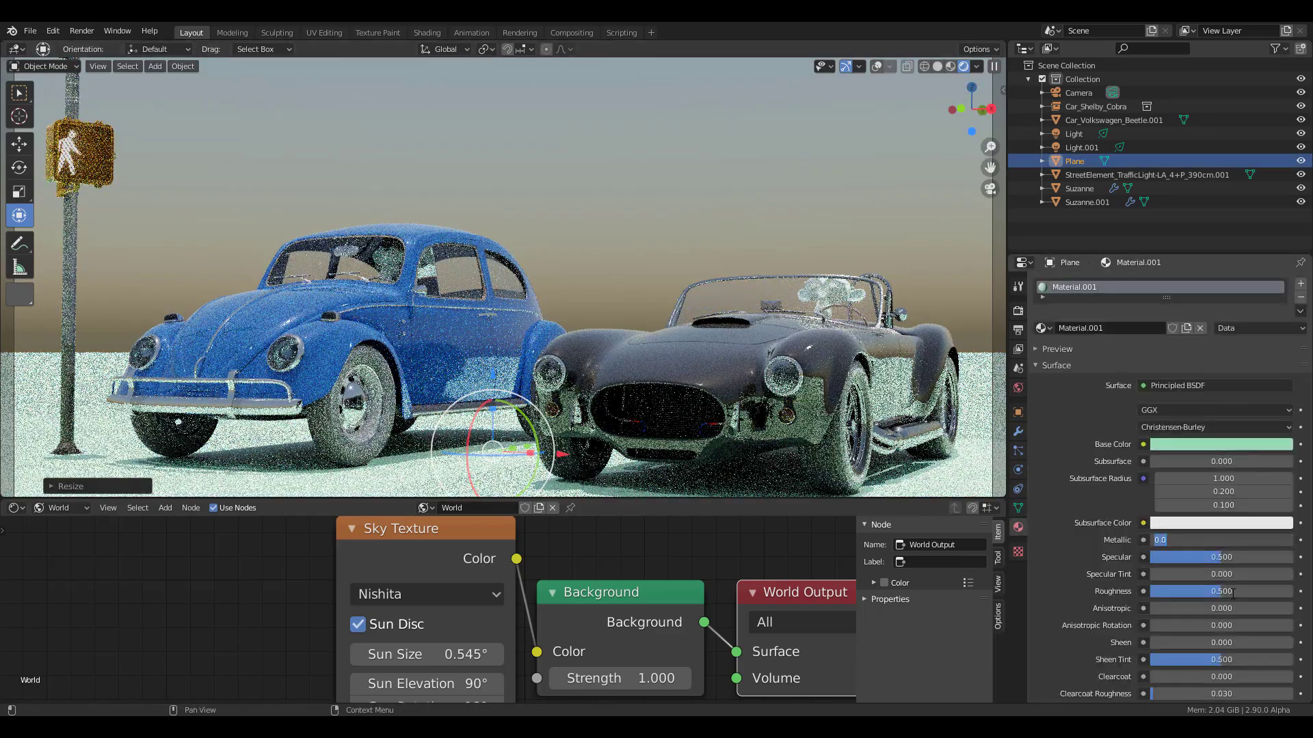
pyautogui.press('Return')
pyautogui.moveTo(1193, 592); pyautogui.dragTo(1141, 592)
pyautogui.click(795, 281)
# Step: Set the Sky Texture's Altitude to 135, Air to 5.308 and Dust to 4.231
pyautogui.moveTo(268, 635); pyautogui.dragTo(280, 542, button='middle')
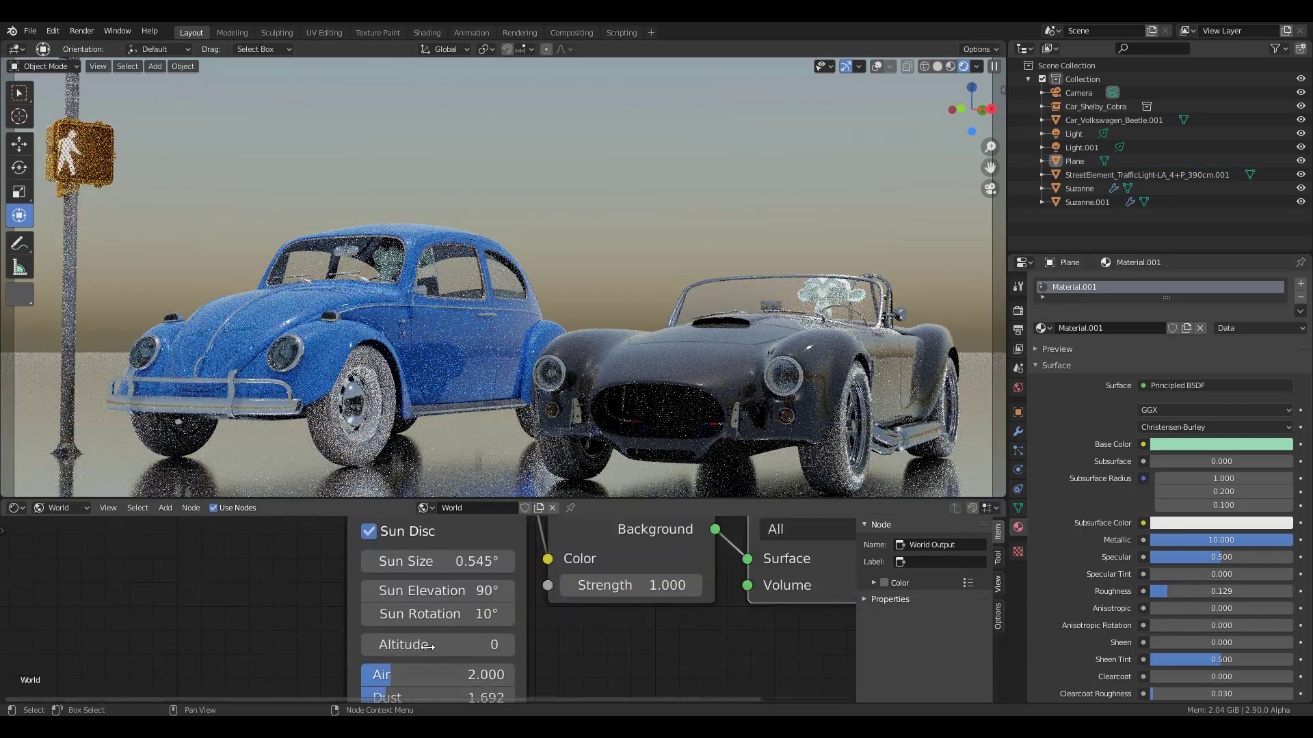
pyautogui.moveTo(419, 643); pyautogui.dragTo(511, 644)
pyautogui.moveTo(419, 643); pyautogui.dragTo(438, 548, button='middle')
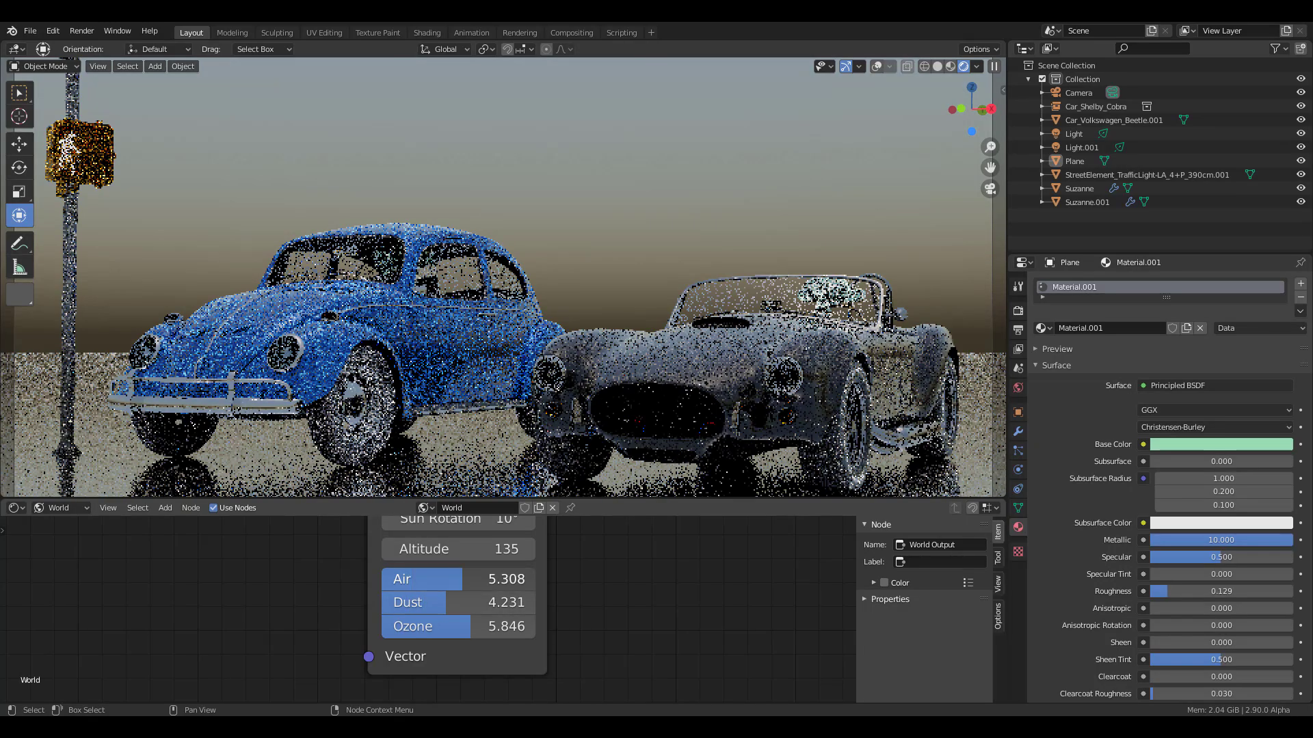